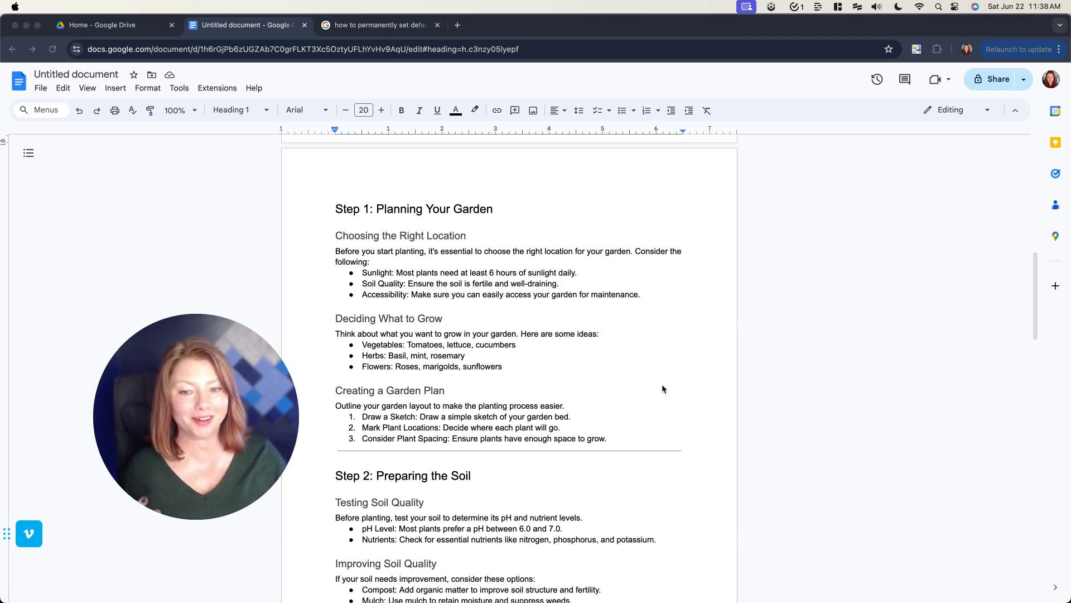
- Review the Garden Colors palette in the Color Buddy extension, then return to the document title
scroll(661, 389, "up", 20)
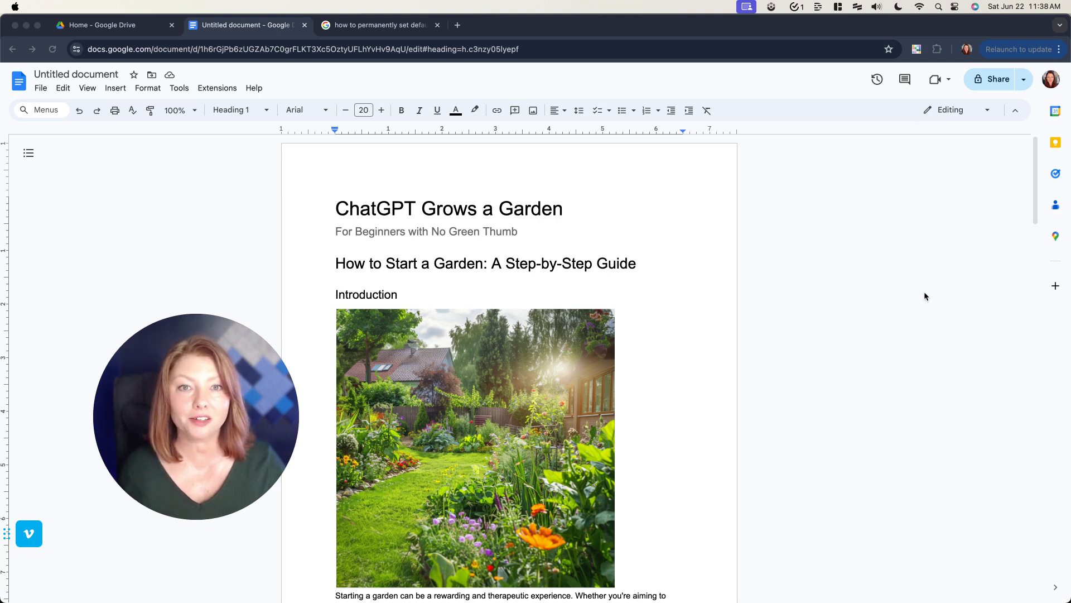
left_click(916, 49)
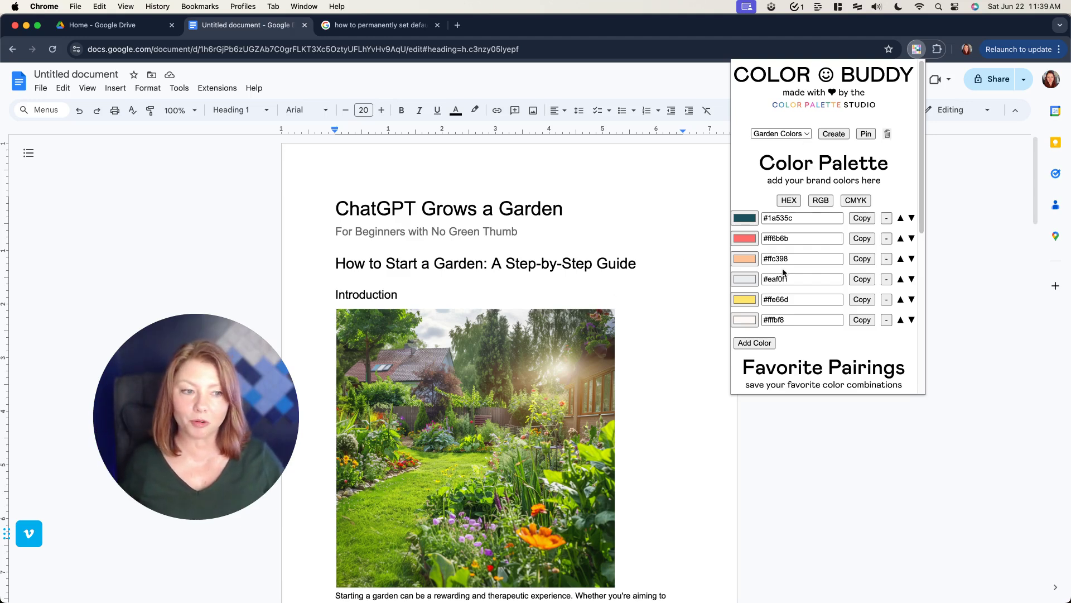
left_click(700, 242)
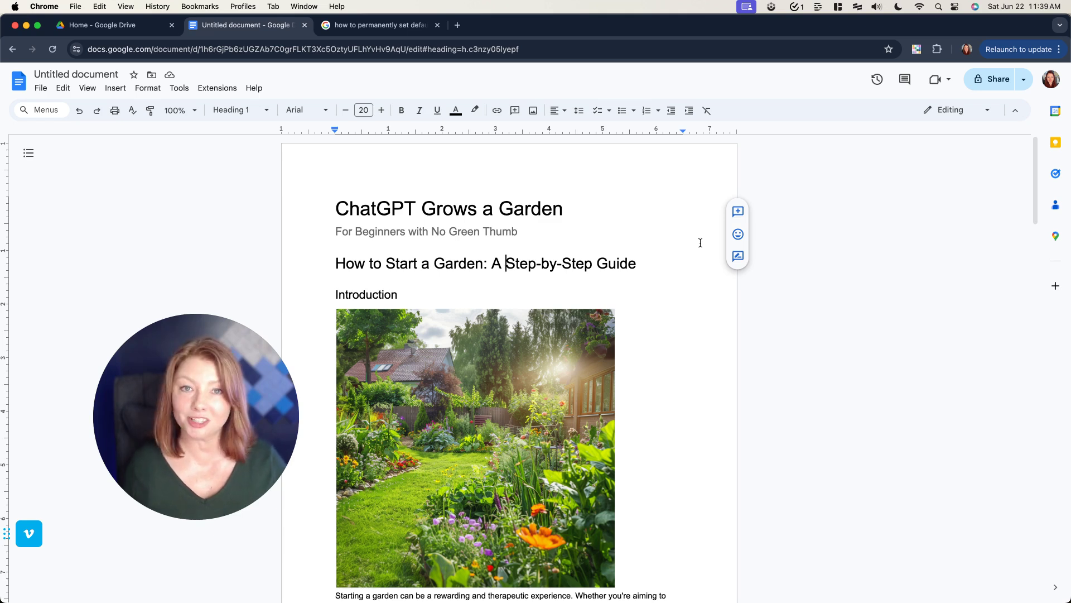
left_click(682, 196)
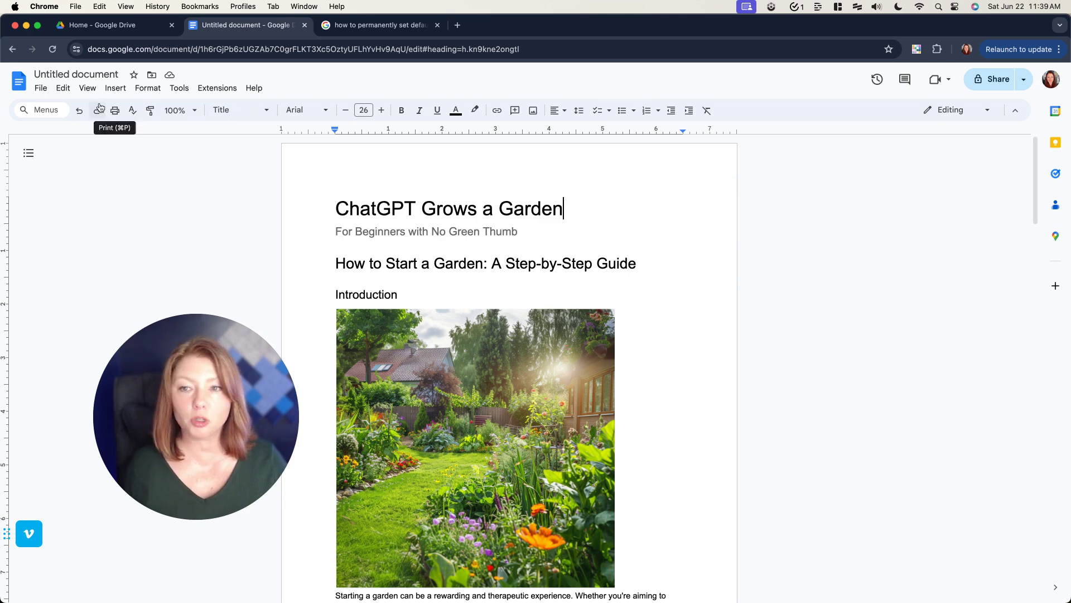
- Set the page color of the whole document to the custom palette color #fffbf8 in the page setup
left_click(40, 87)
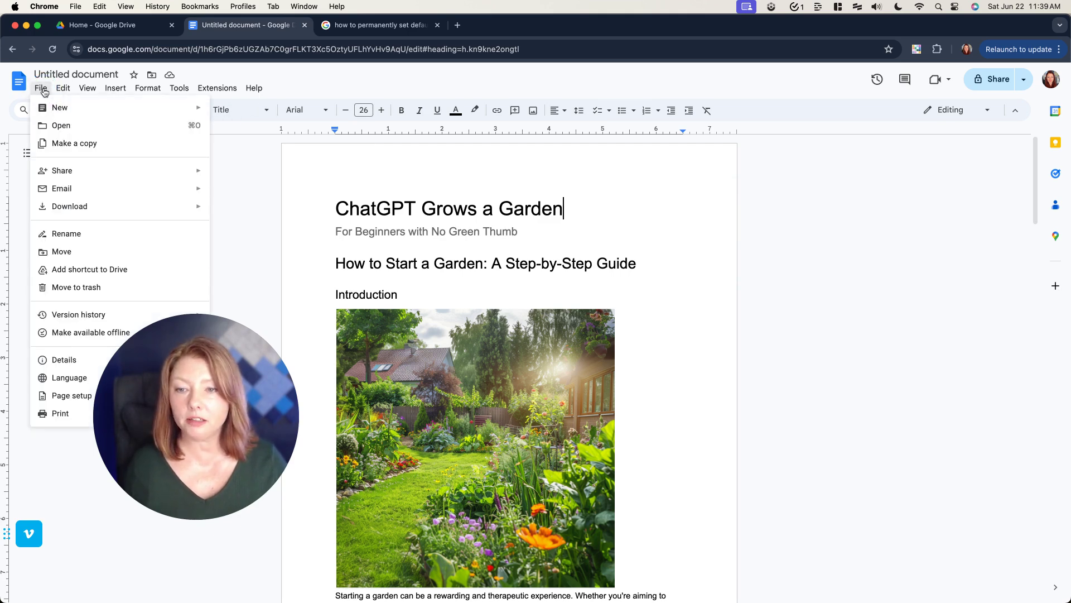
left_click(61, 397)
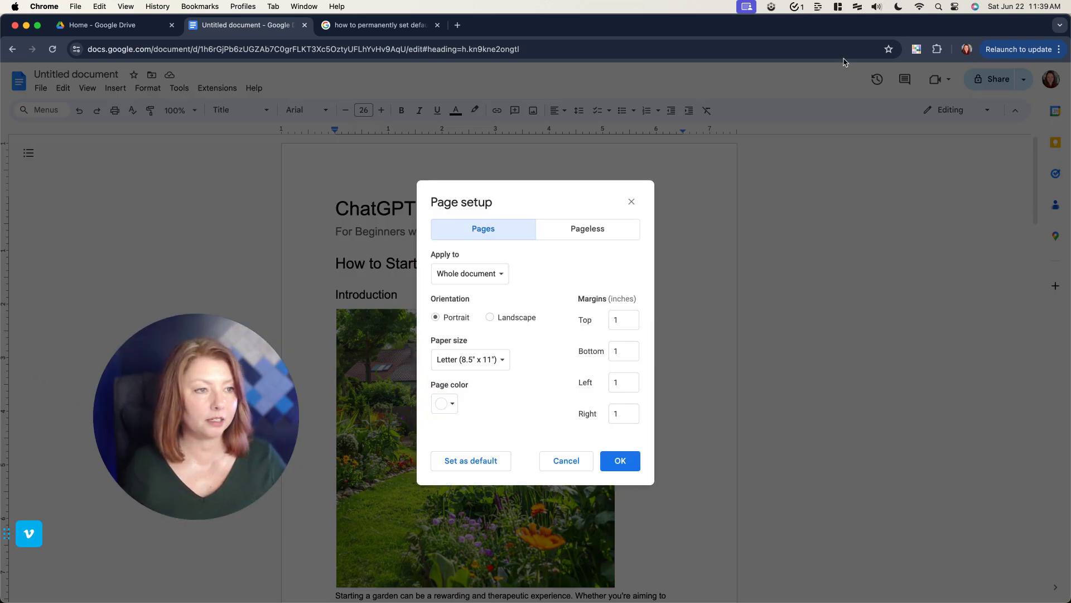
left_click(916, 49)
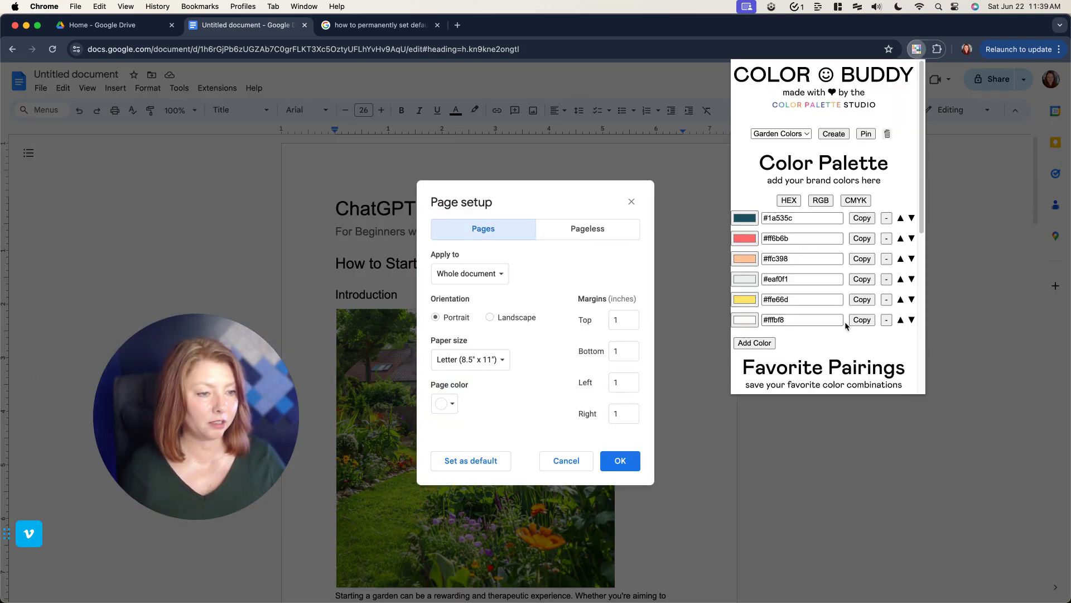
left_click(861, 321)
left_click(456, 414)
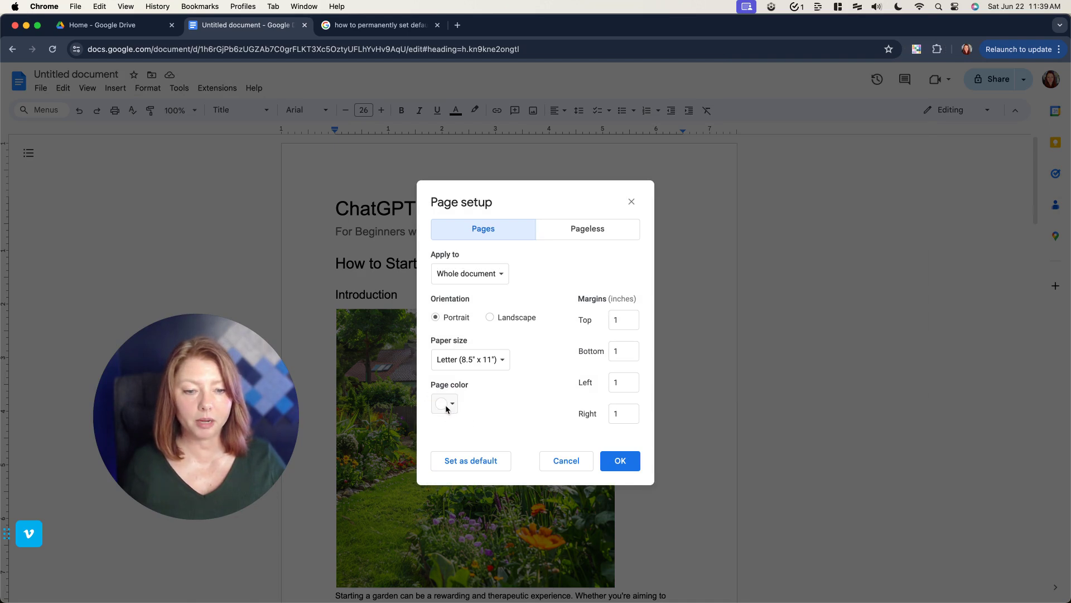
left_click(445, 404)
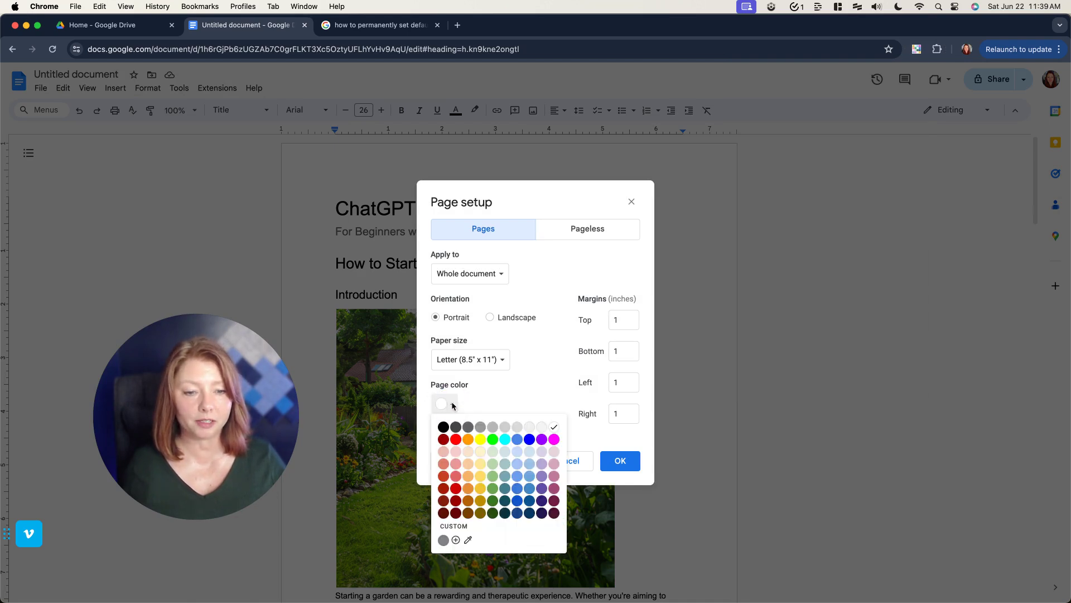
left_click(473, 527)
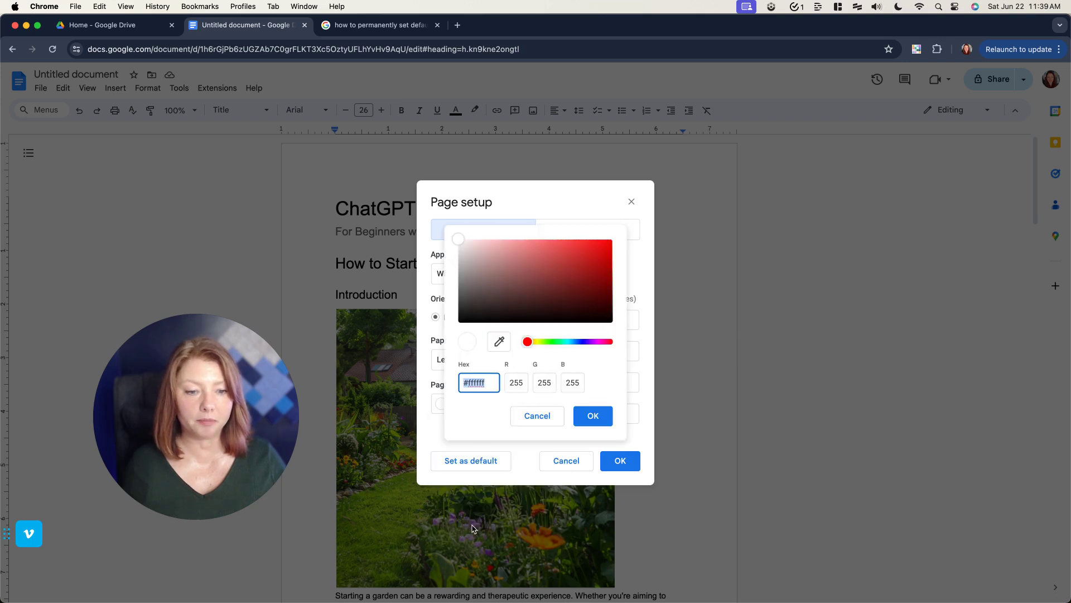
key("super+v")
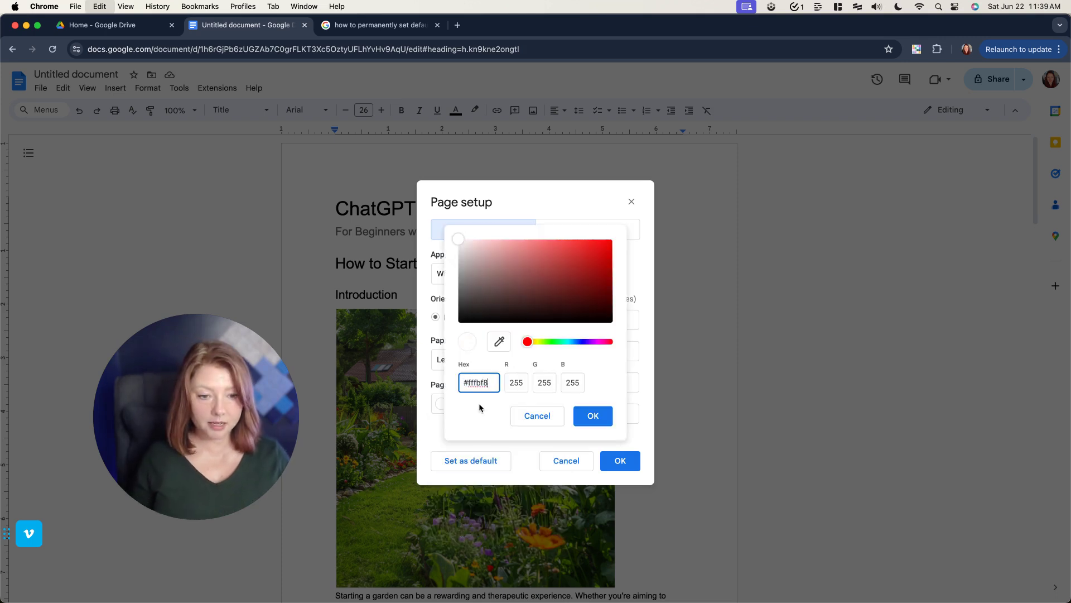
left_click(594, 417)
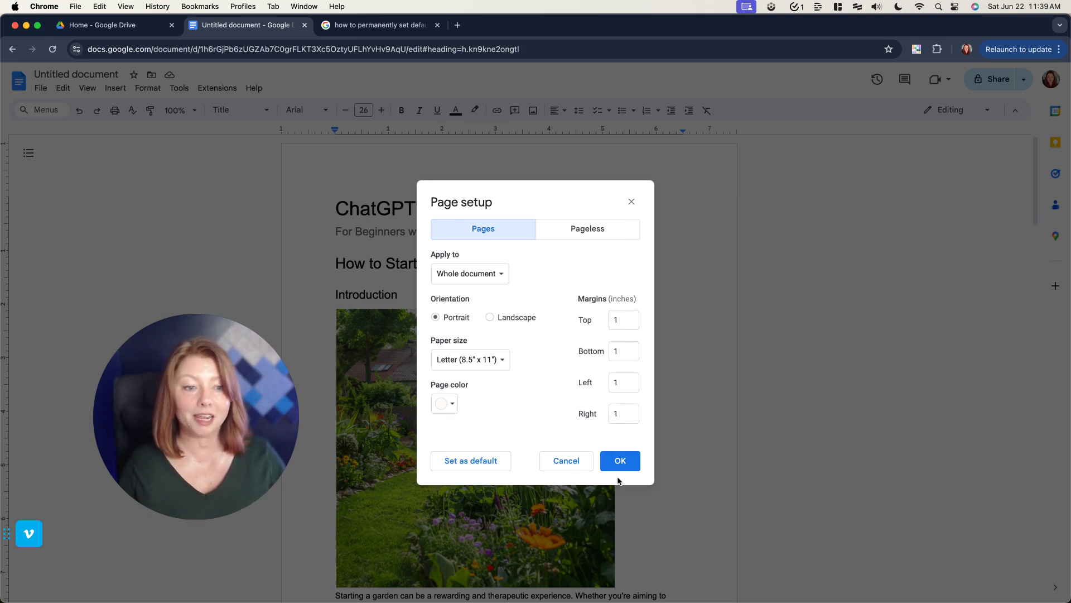
left_click(632, 462)
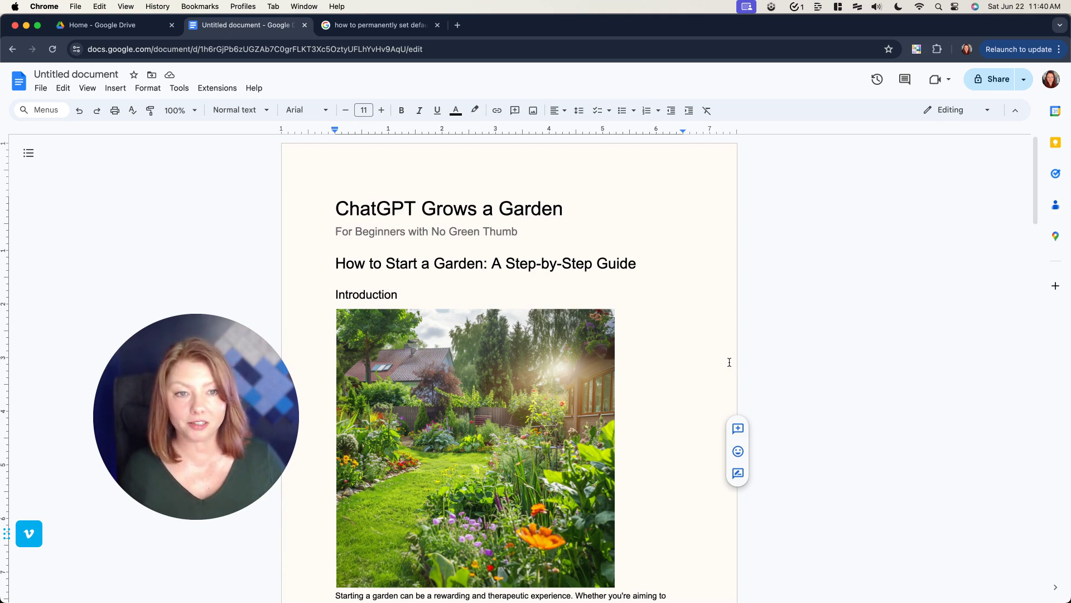
- Check which paragraph styles the title, subtitle, headings and body text use, from the document title through the Step 1 section
left_click(465, 209)
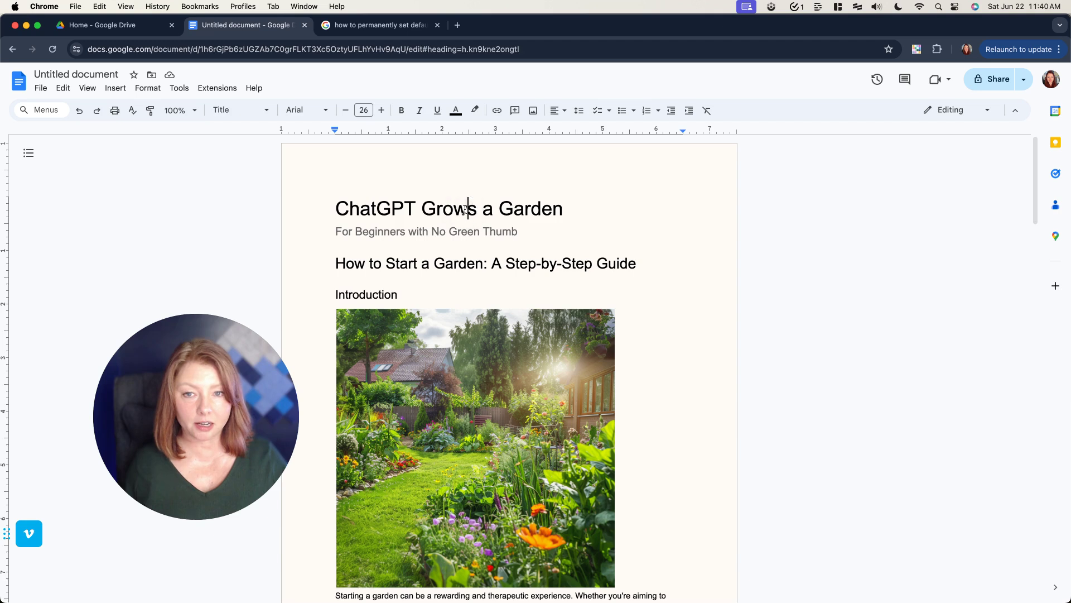
left_click(462, 234)
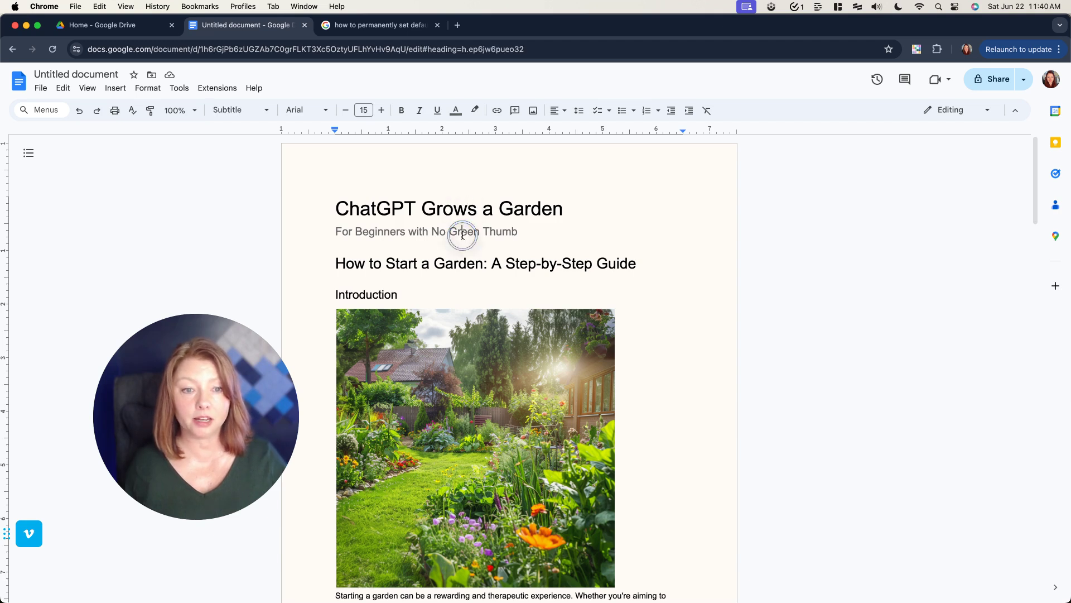
left_click(457, 263)
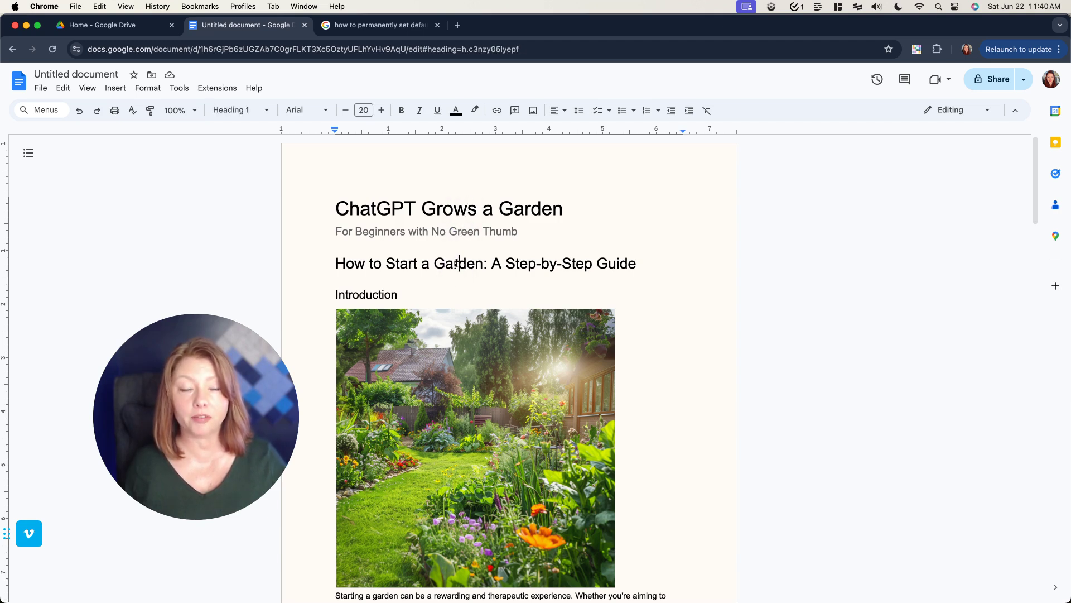
left_click(390, 293)
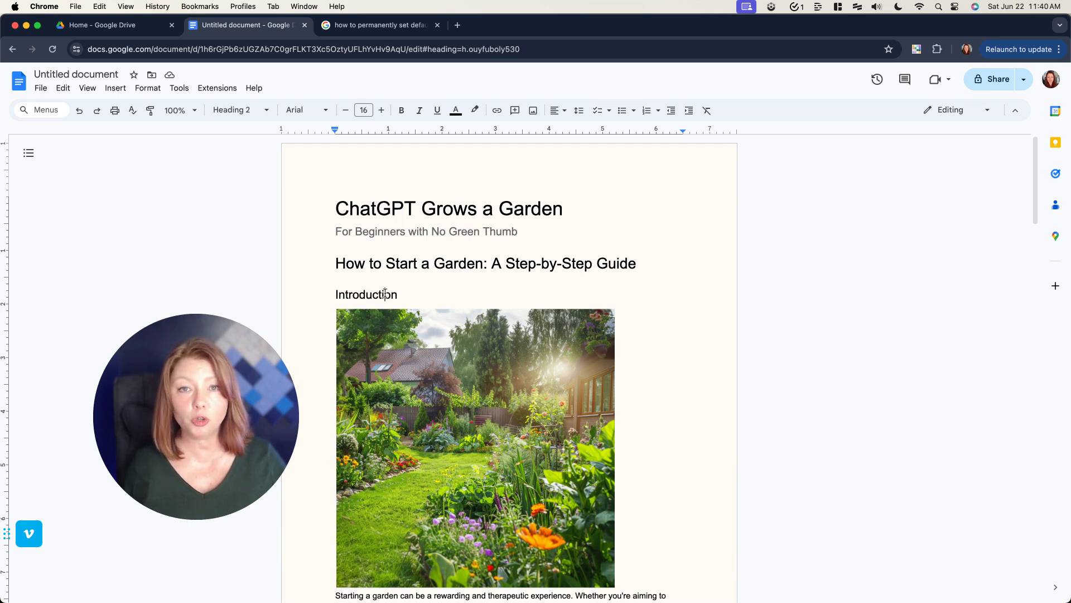
scroll(586, 346, "down", 1)
scroll(585, 346, "down", 3)
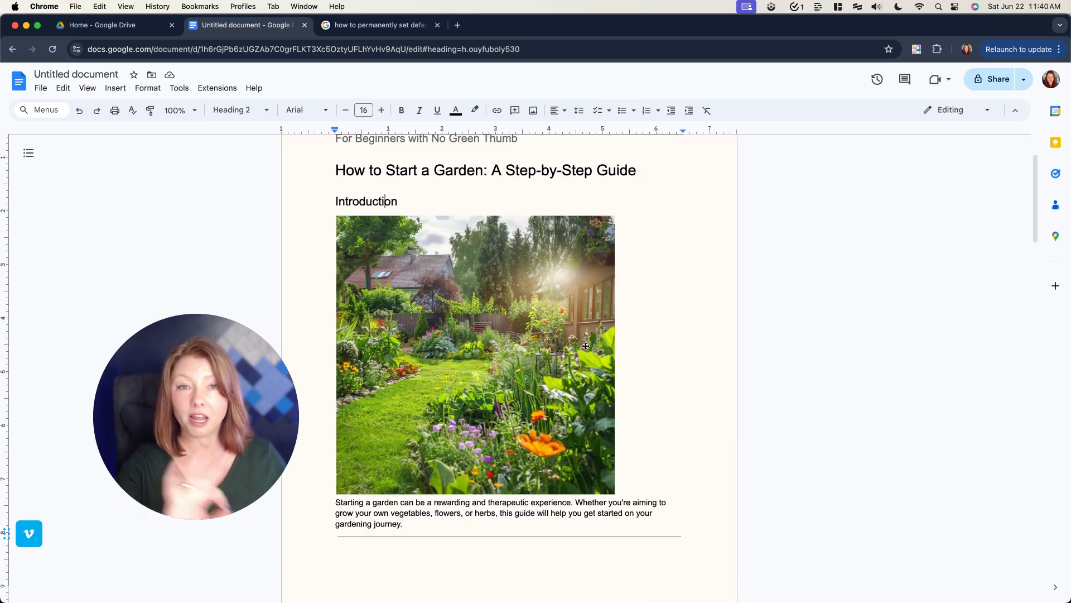
scroll(586, 346, "down", 5)
left_click(506, 386)
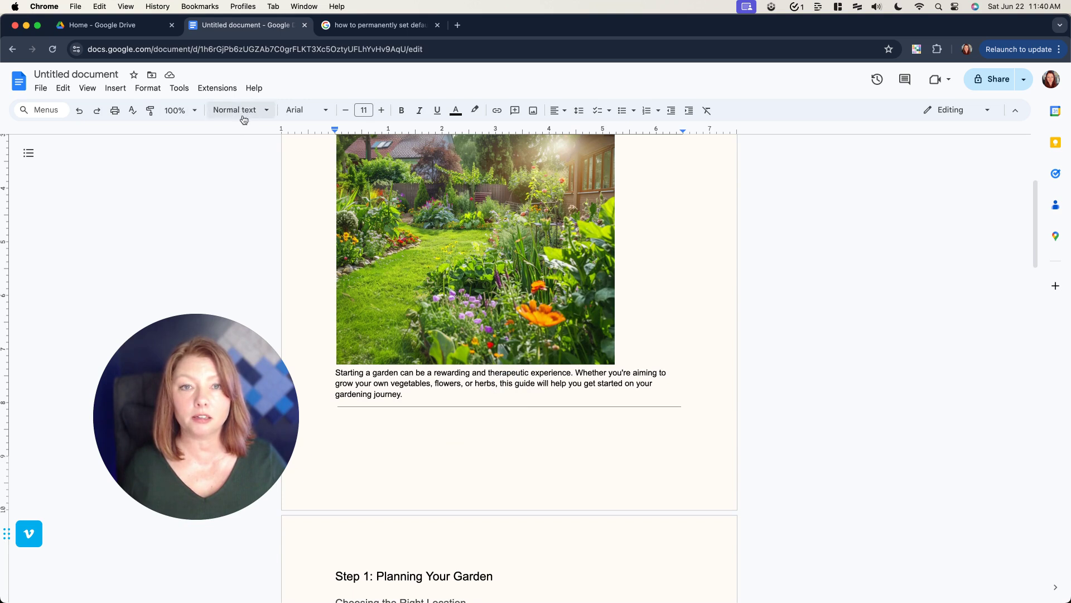
scroll(437, 243, "down", 5)
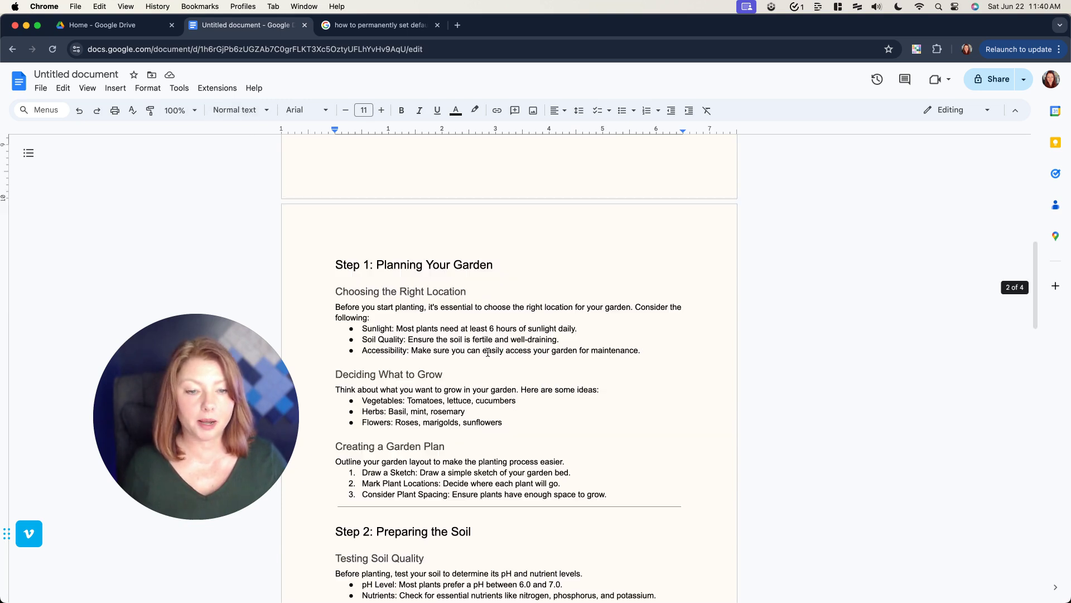
left_click(441, 264)
left_click(364, 291)
left_click(357, 318)
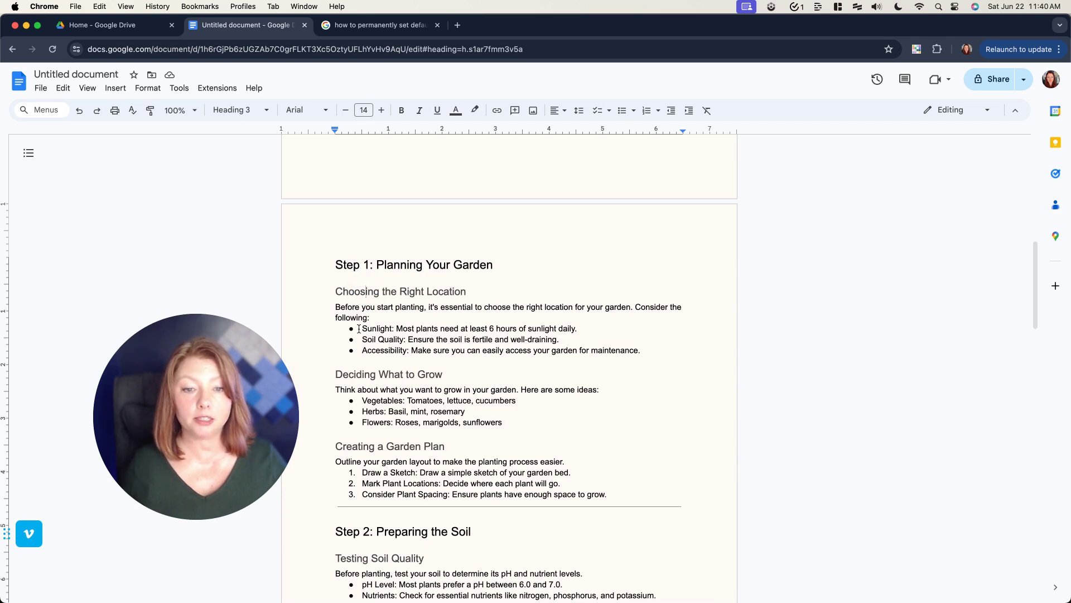
scroll(453, 336, "up", 10)
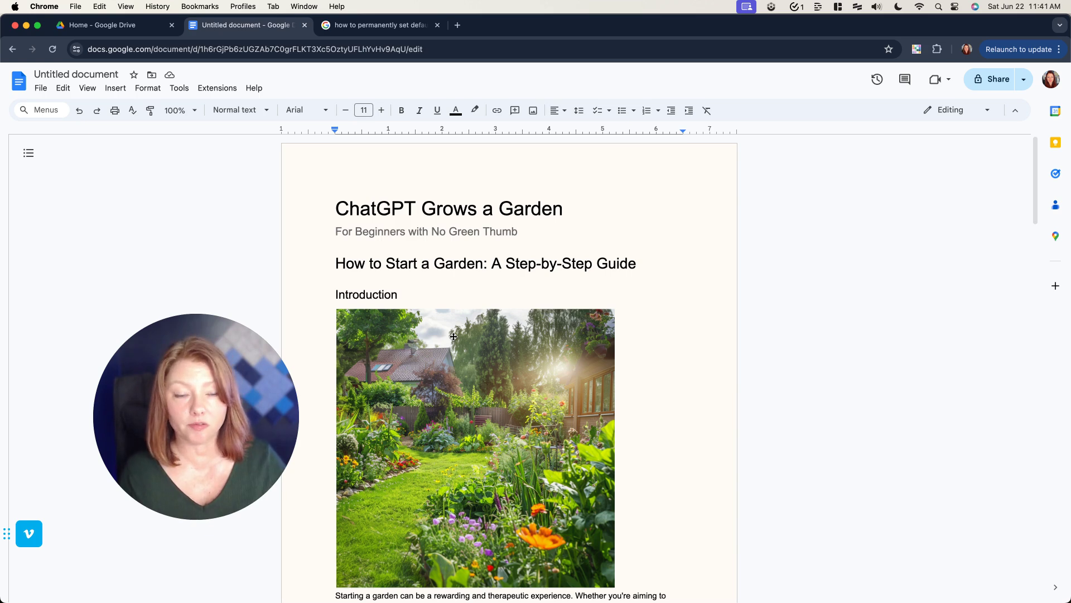
- Change the font of the title "ChatGPT Grows a Garden" to Gabriela
left_click(433, 206)
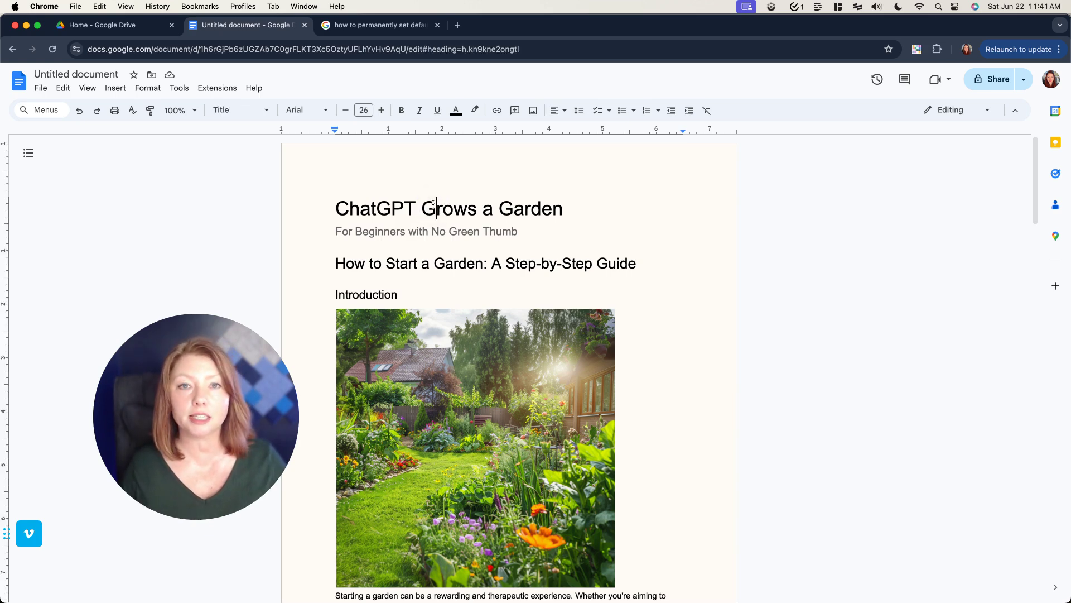
double_click(432, 205)
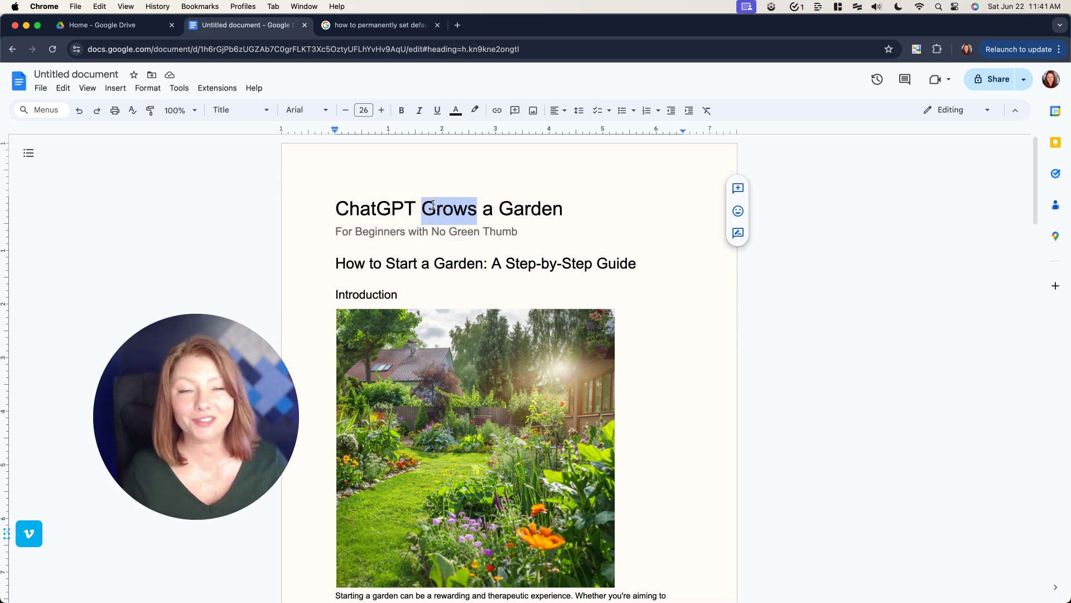
triple_click(417, 209)
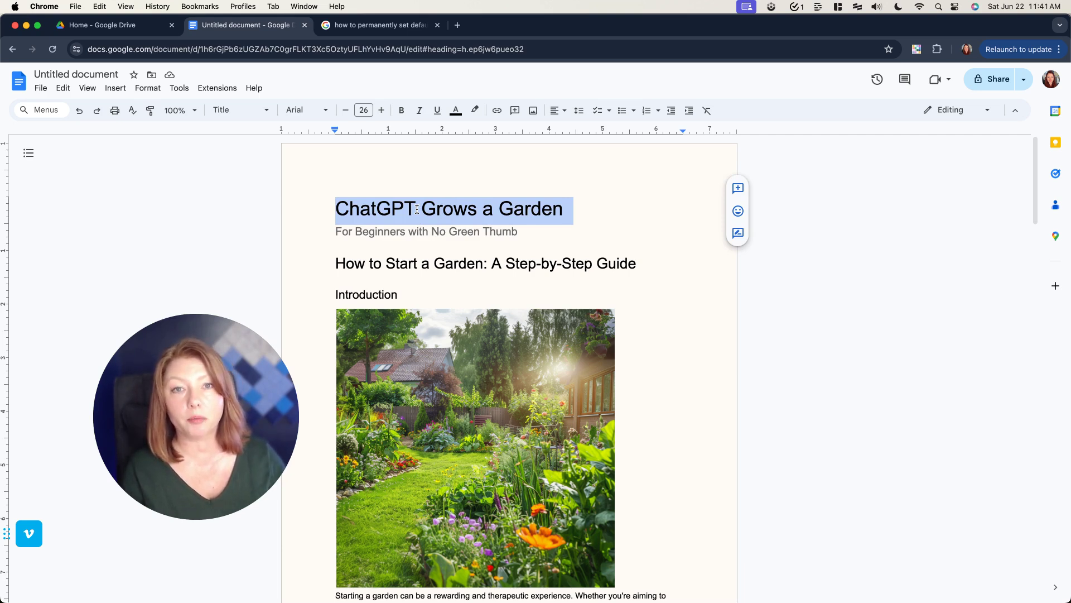
left_click(240, 110)
mouse_move(286, 206)
left_click(307, 110)
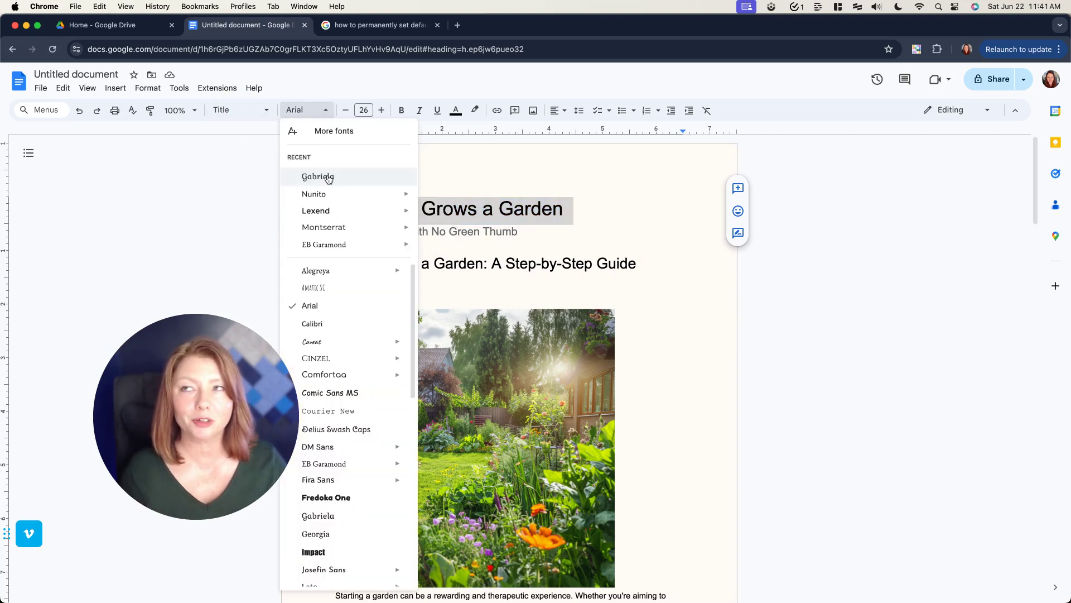
left_click(318, 176)
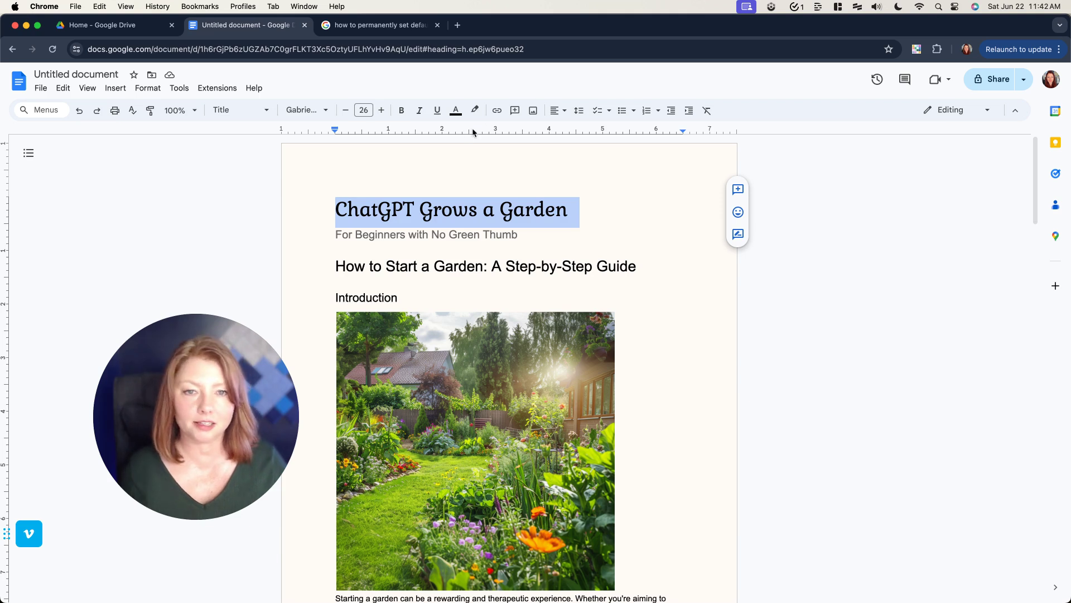
- Set the document title's font size to 48 and center it on the page
left_click(364, 111)
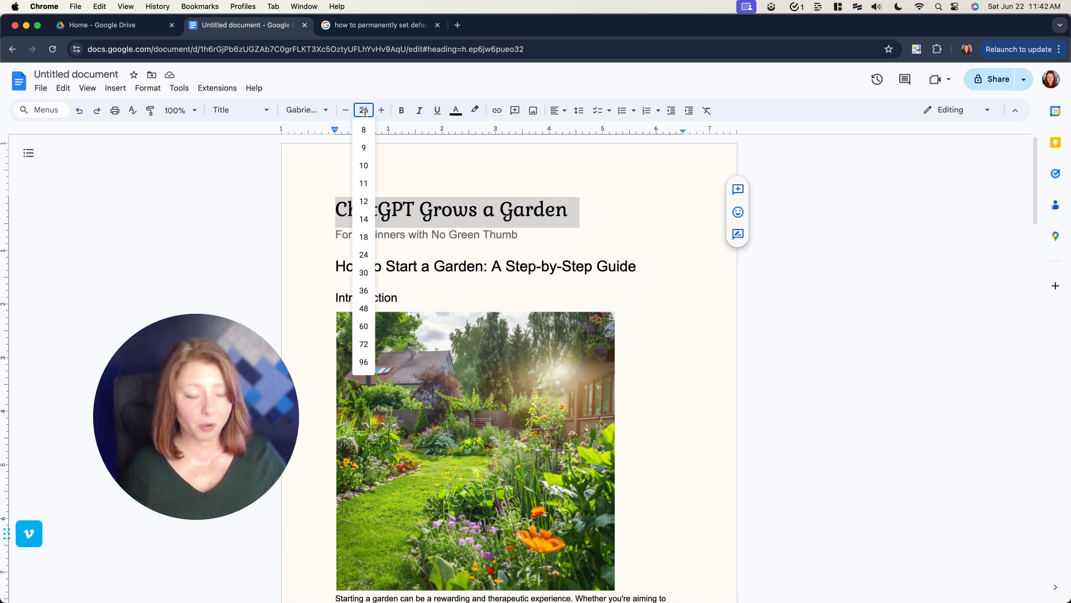
type("48")
key("Return")
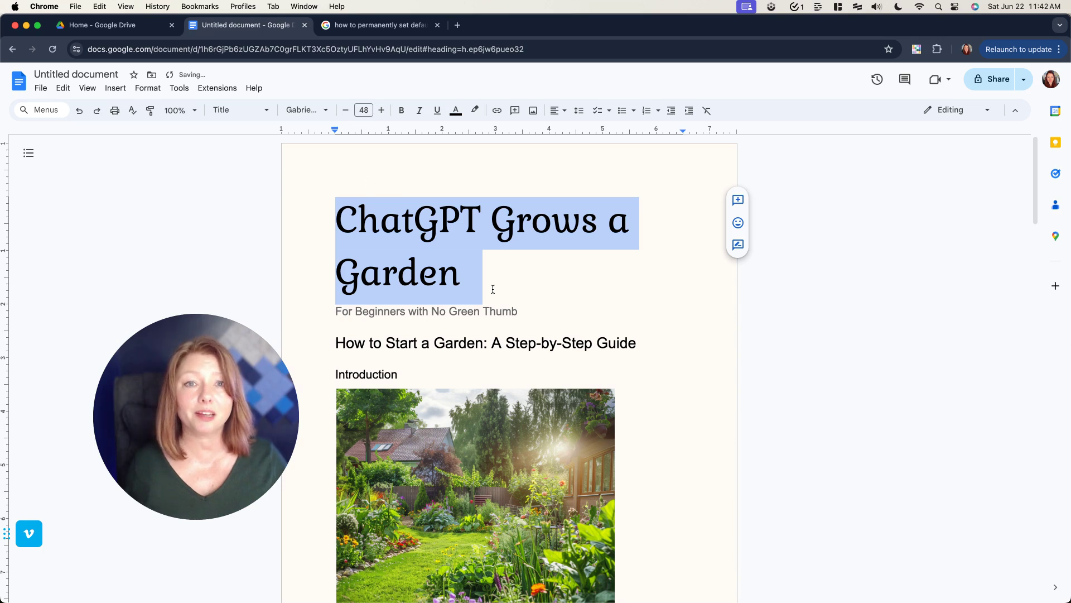
left_click(557, 110)
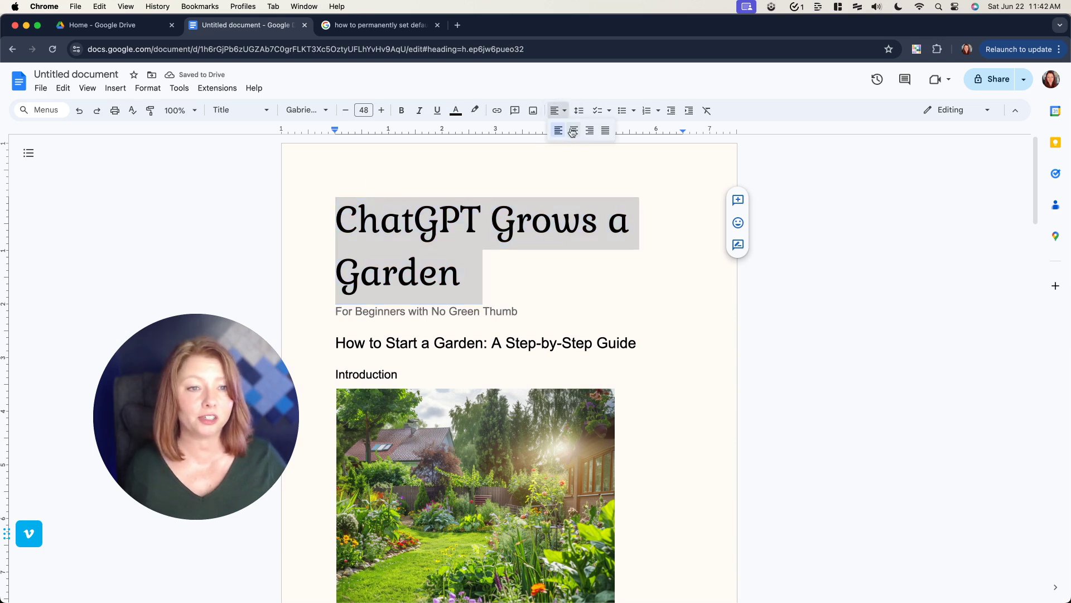
left_click(572, 130)
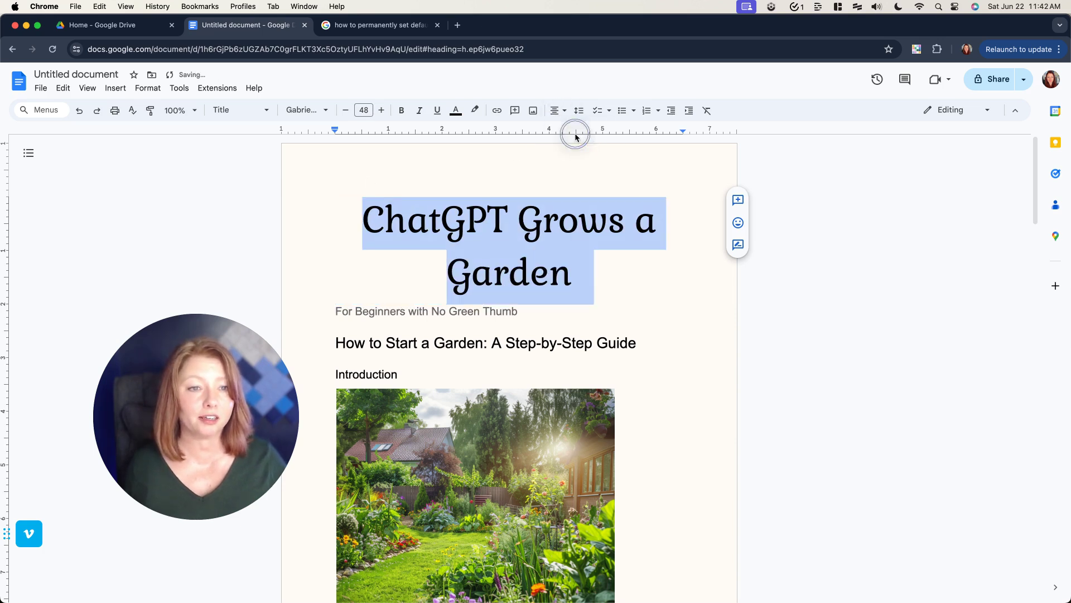
- Set the line spacing of the two-line document title to single
left_click(594, 274)
left_click_drag(593, 270, 371, 231)
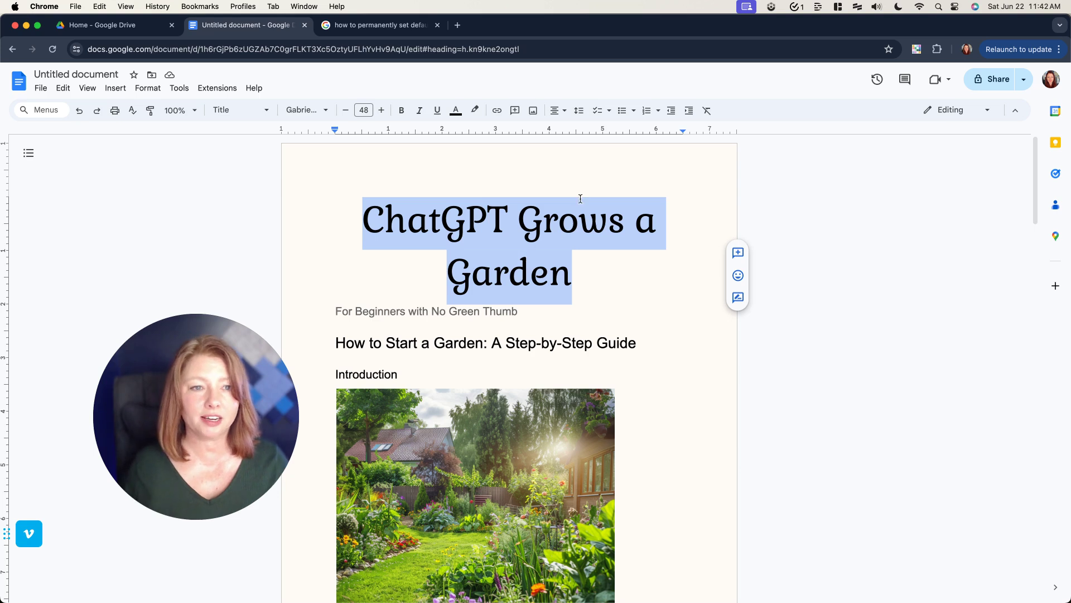
left_click(584, 115)
left_click(597, 128)
left_click(591, 269)
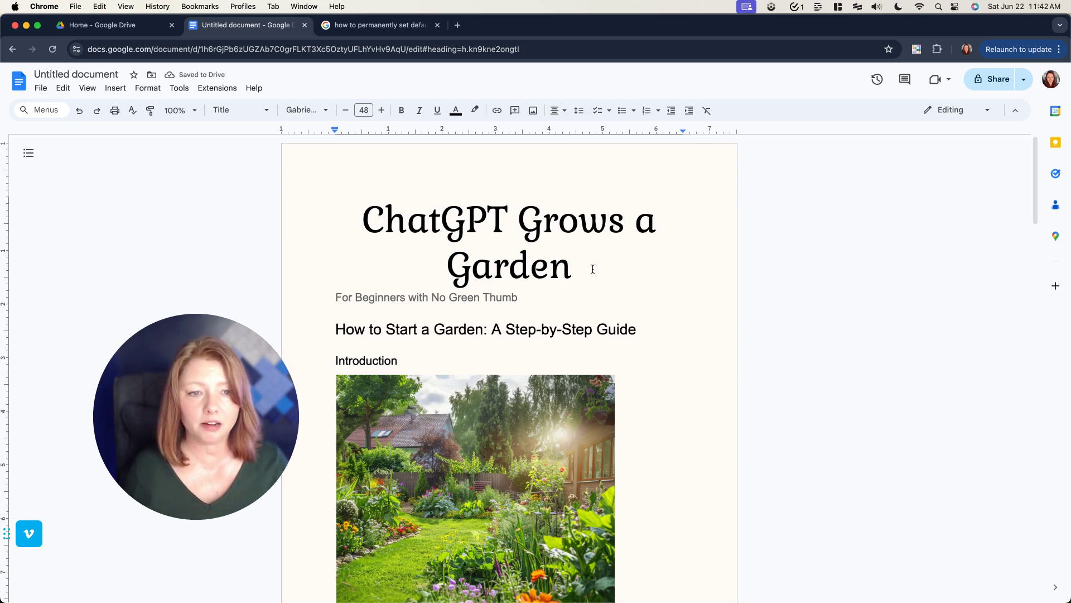
- Change the line spacing of the whole document title to double
left_click_drag(593, 269, 364, 221)
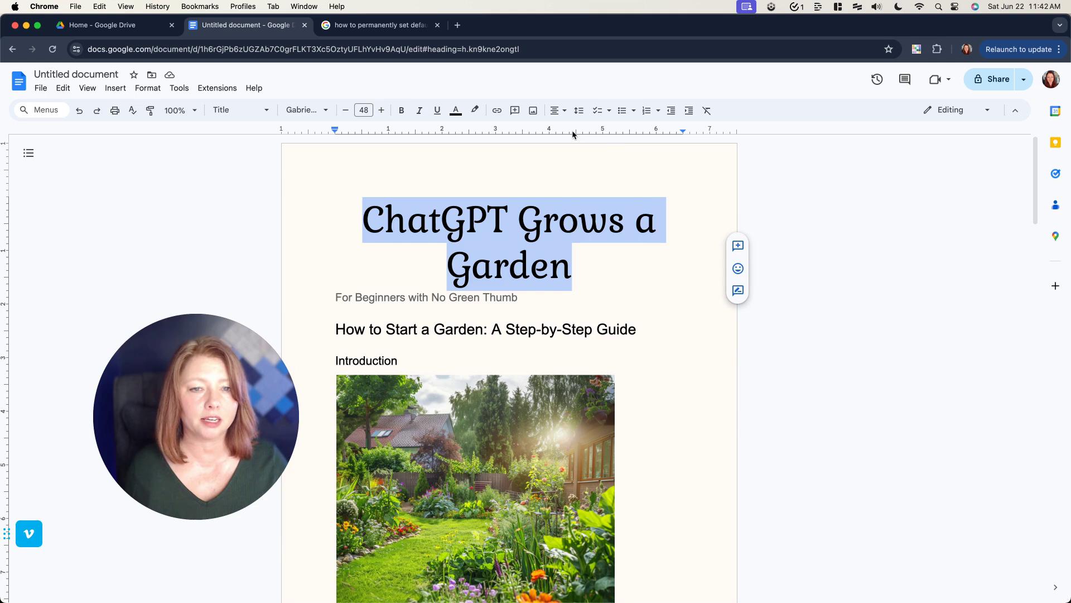
left_click(579, 110)
left_click(612, 191)
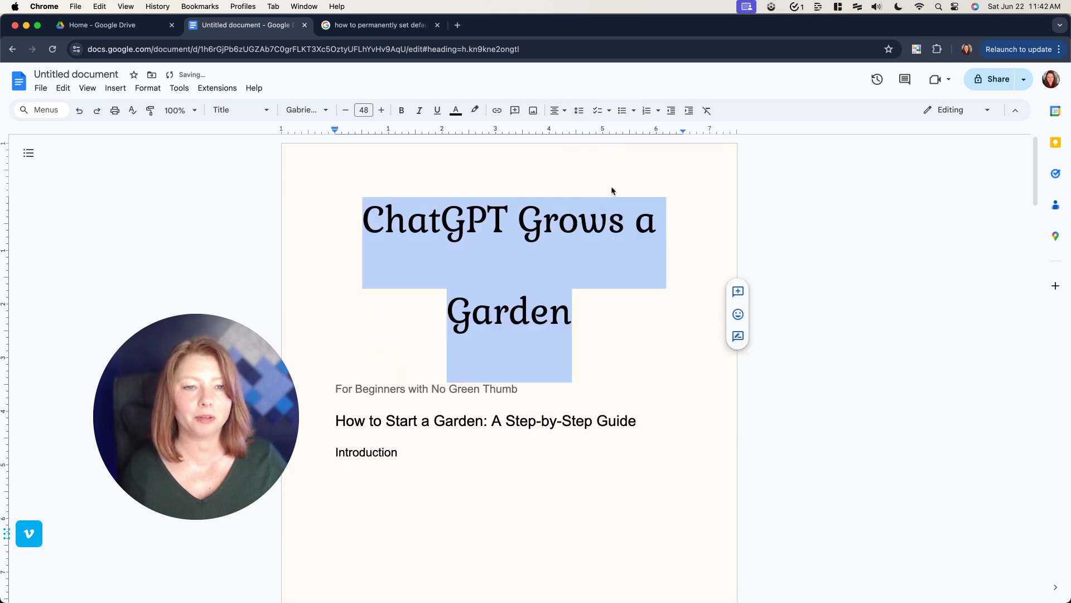
- Set the line spacing of the whole document title to single
left_click(629, 300)
left_click_drag(629, 299, 370, 223)
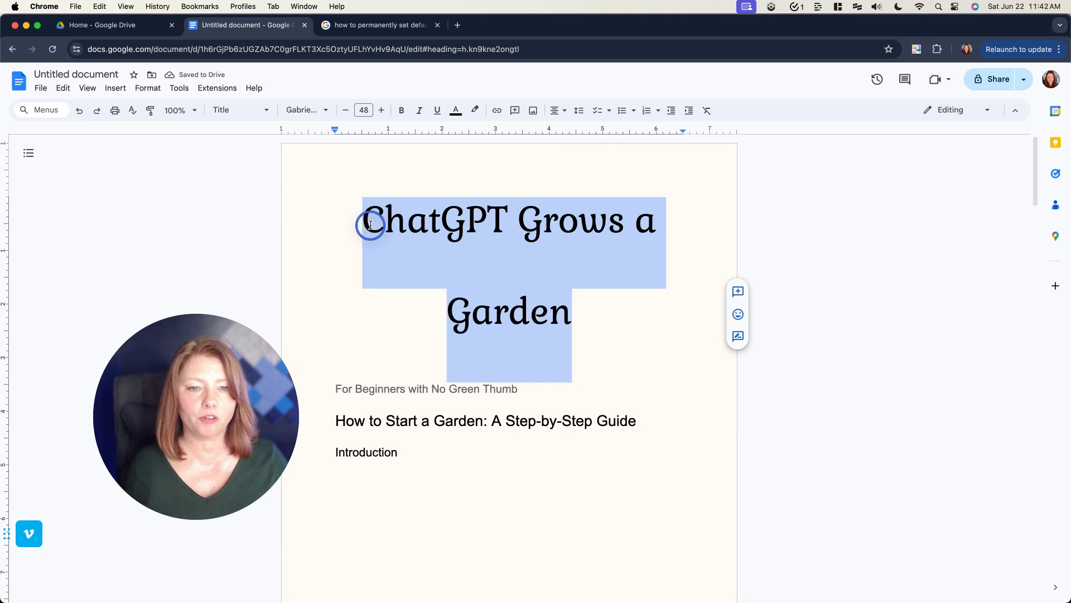
left_click(579, 110)
left_click(592, 149)
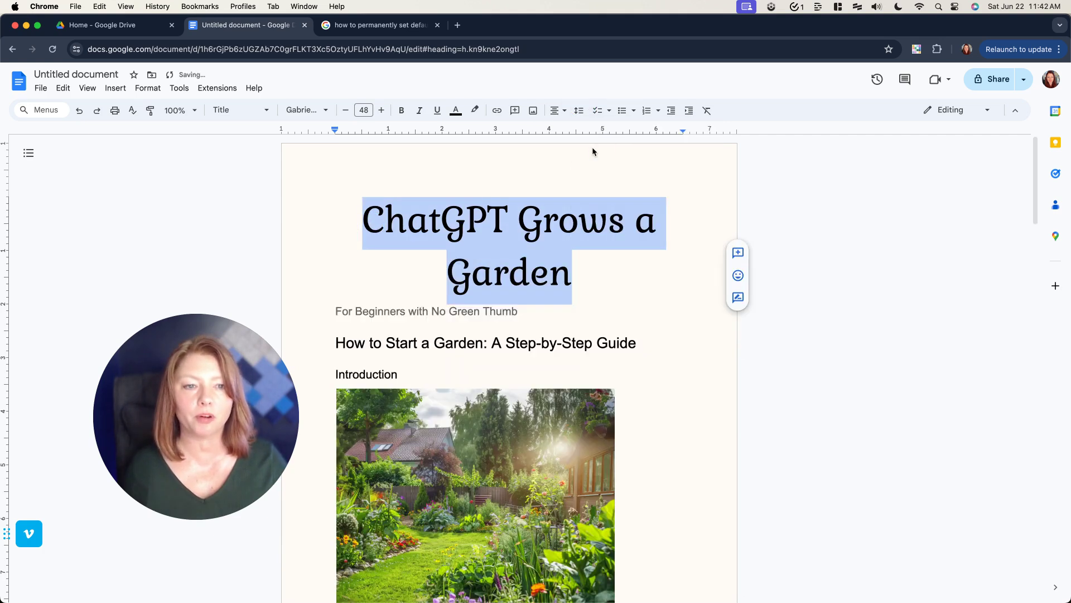
left_click(604, 289)
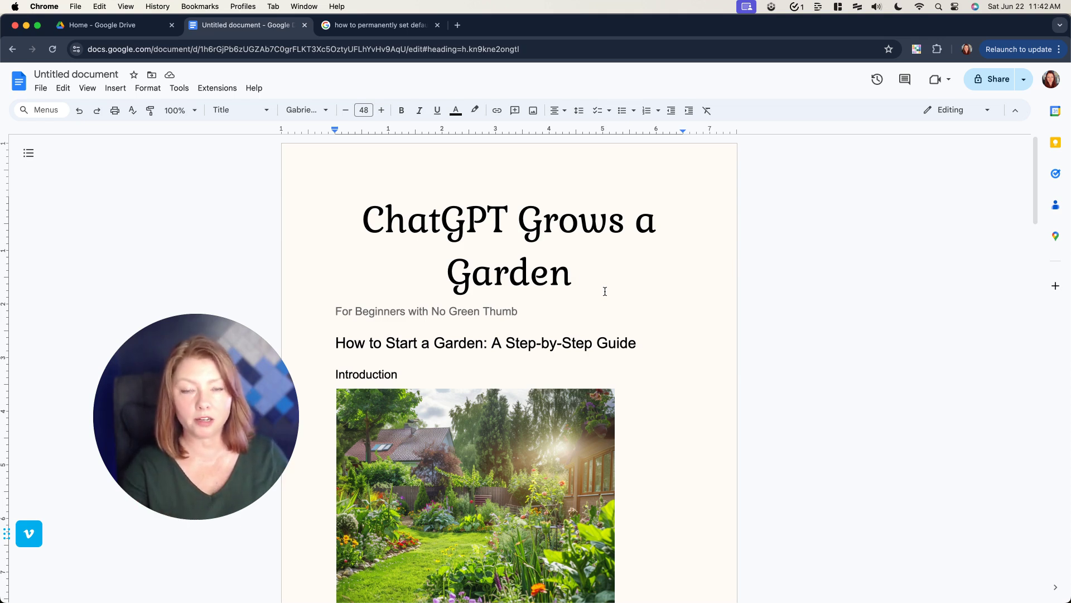
- Update the Title style to match the formatting of the title "ChatGPT Grows a Garden"
left_click_drag(605, 291, 366, 226)
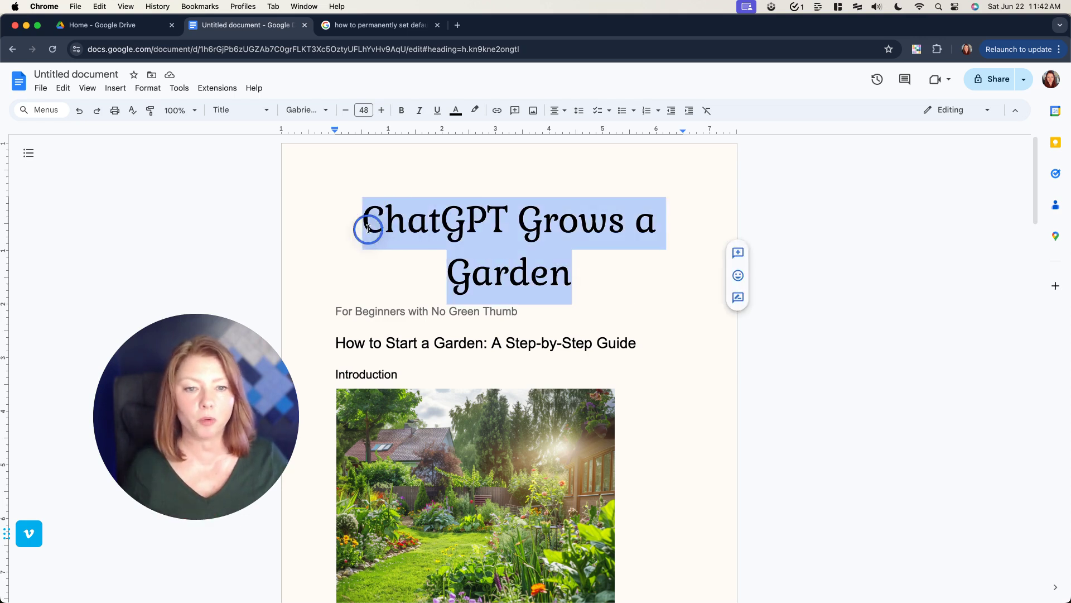
left_click(223, 112)
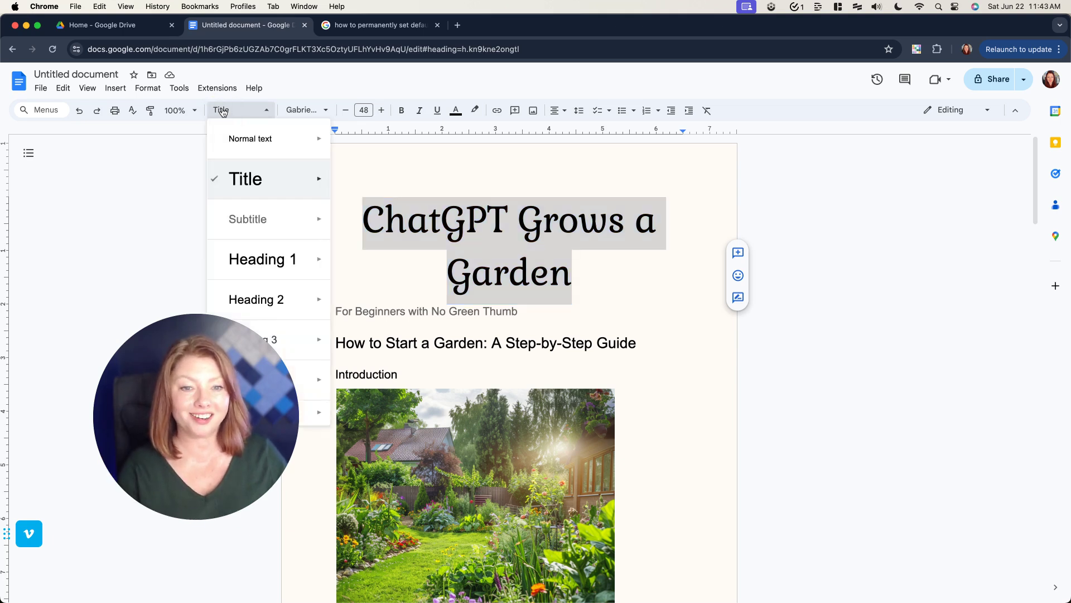
mouse_move(301, 176)
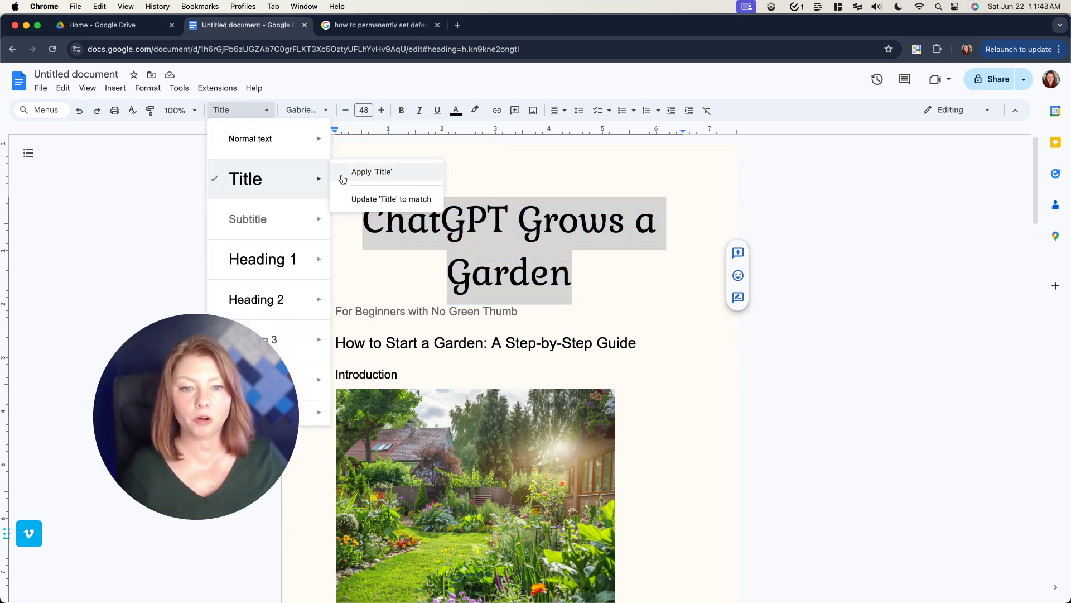
left_click(400, 200)
left_click(423, 256)
- Try the Title style on a new line "This is Another" below the document title, and delete that line
left_click(593, 282)
key("Return")
key("ctrl+shift+End")
key("Delete")
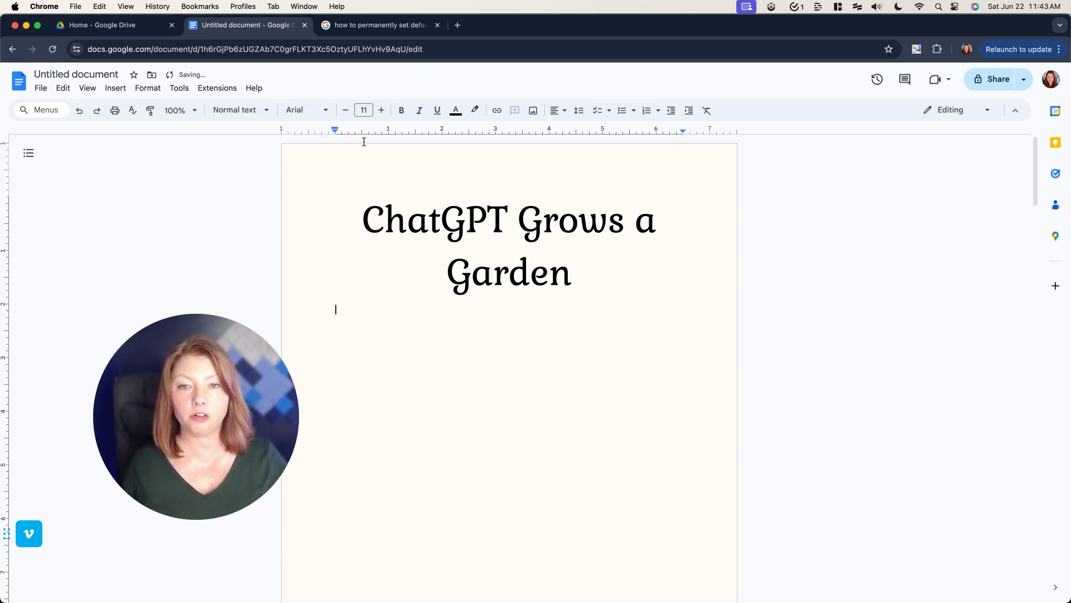
left_click(231, 110)
left_click(247, 183)
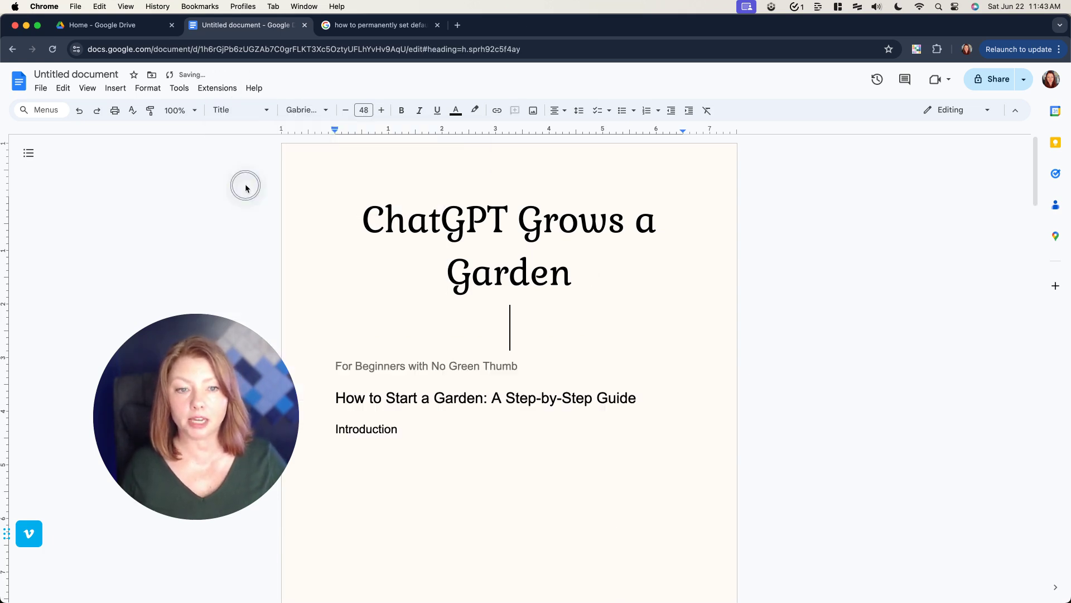
type("this is Another")
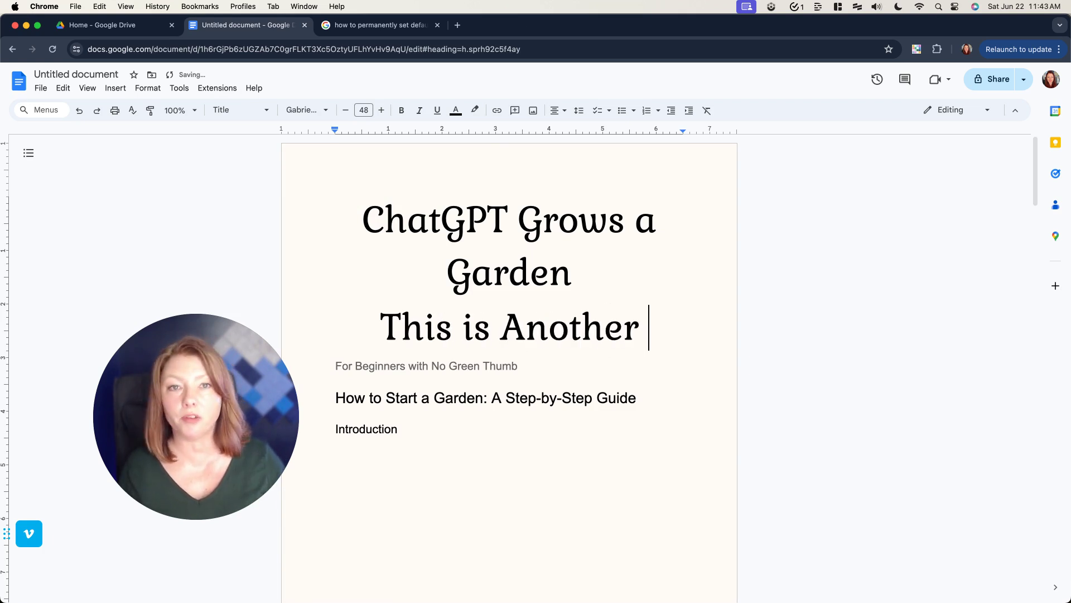
triple_click(509, 330)
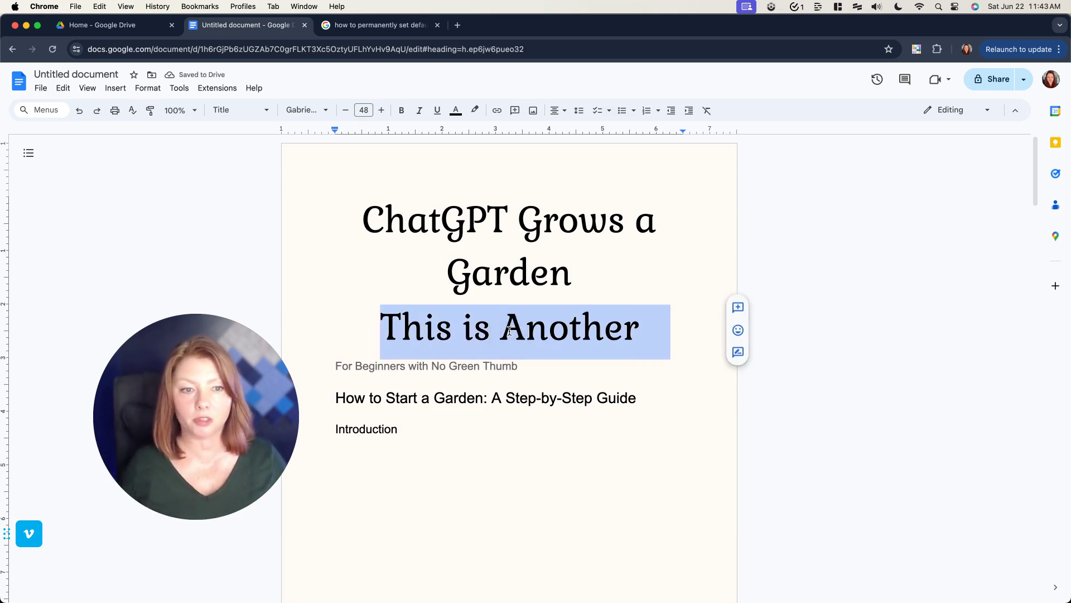
key("BackSpace")
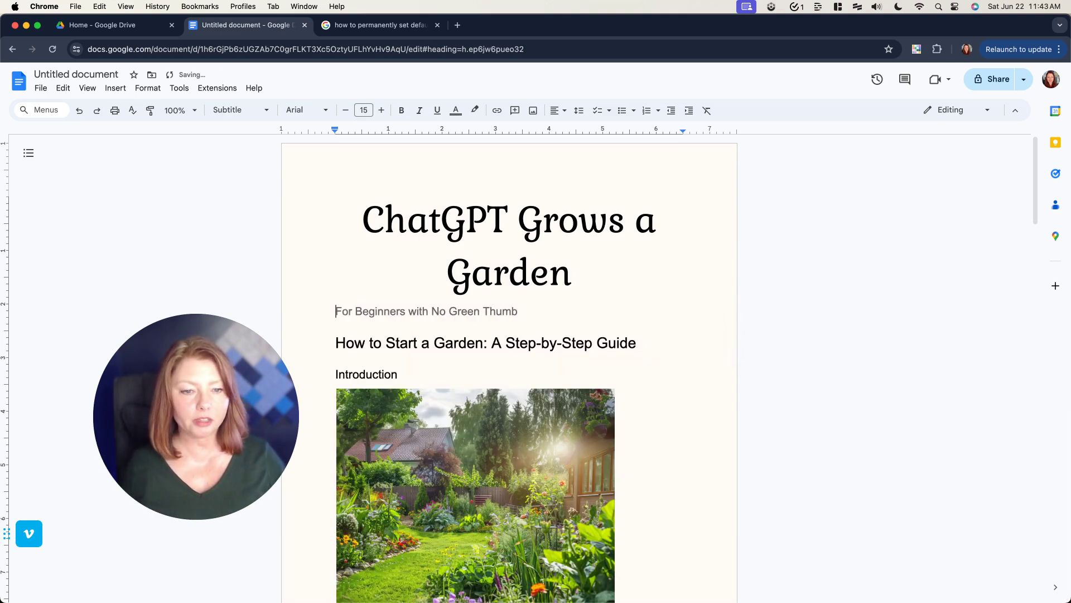
- Set the subtitle "For Beginners with No Green Thumb" to font size 12 and center it on the page
triple_click(471, 315)
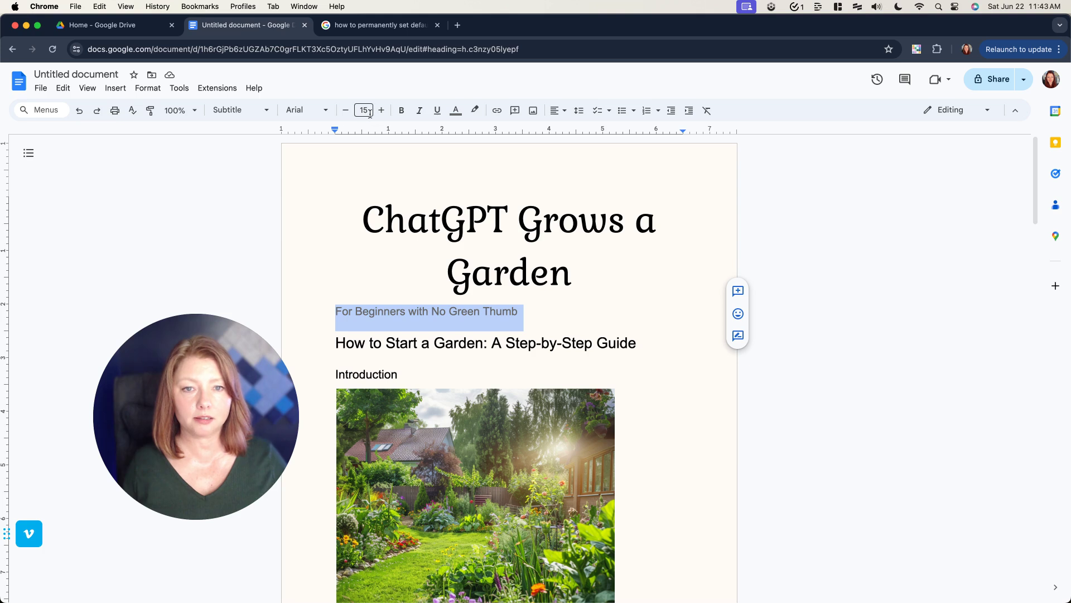
left_click(349, 115)
left_click(348, 113)
left_click(348, 113)
left_click(349, 113)
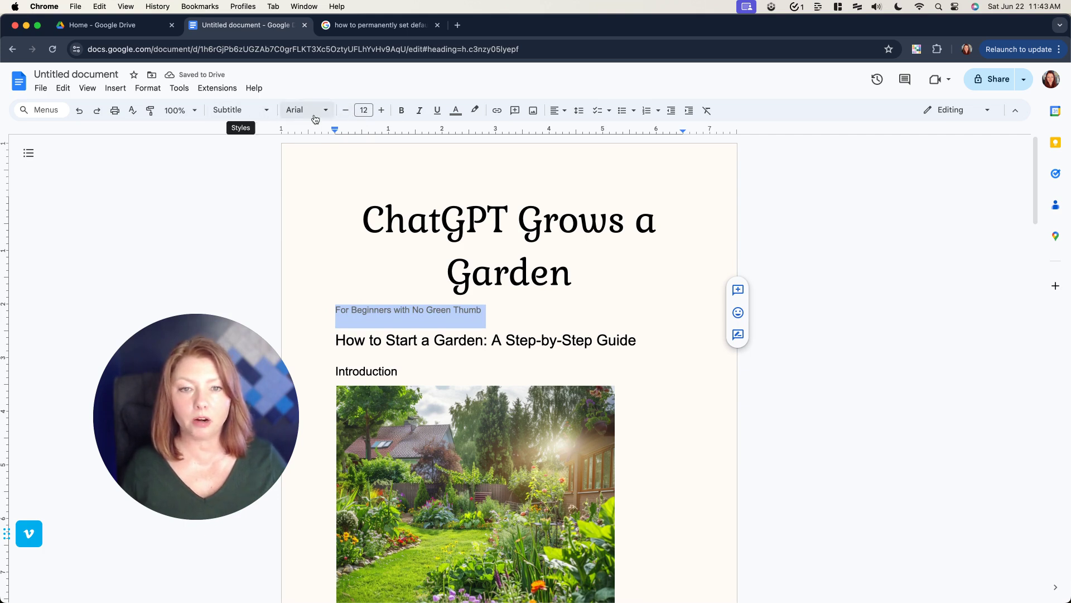
left_click(559, 110)
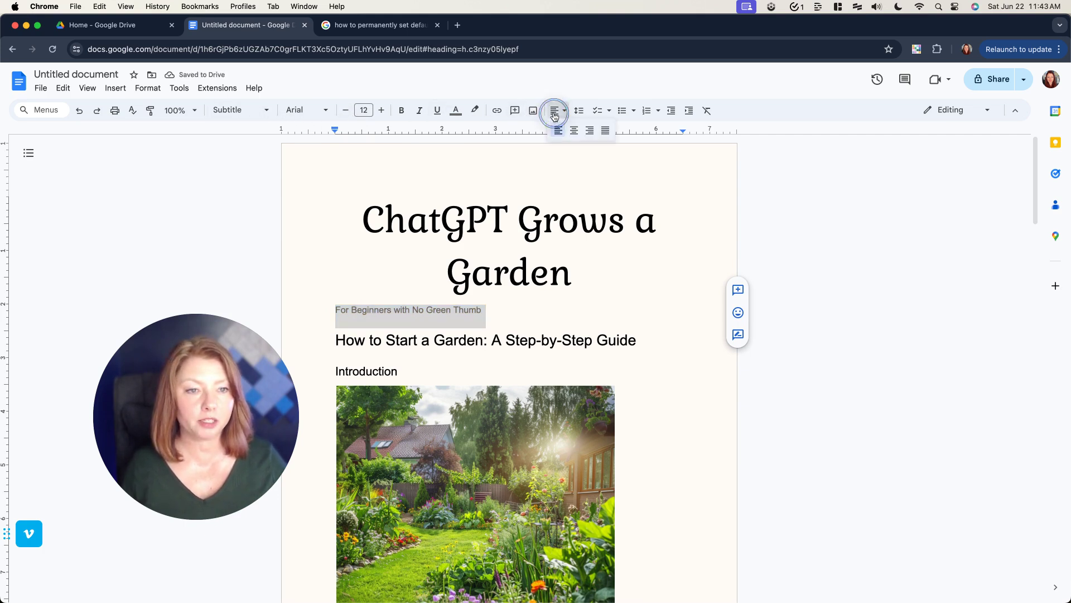
left_click(573, 133)
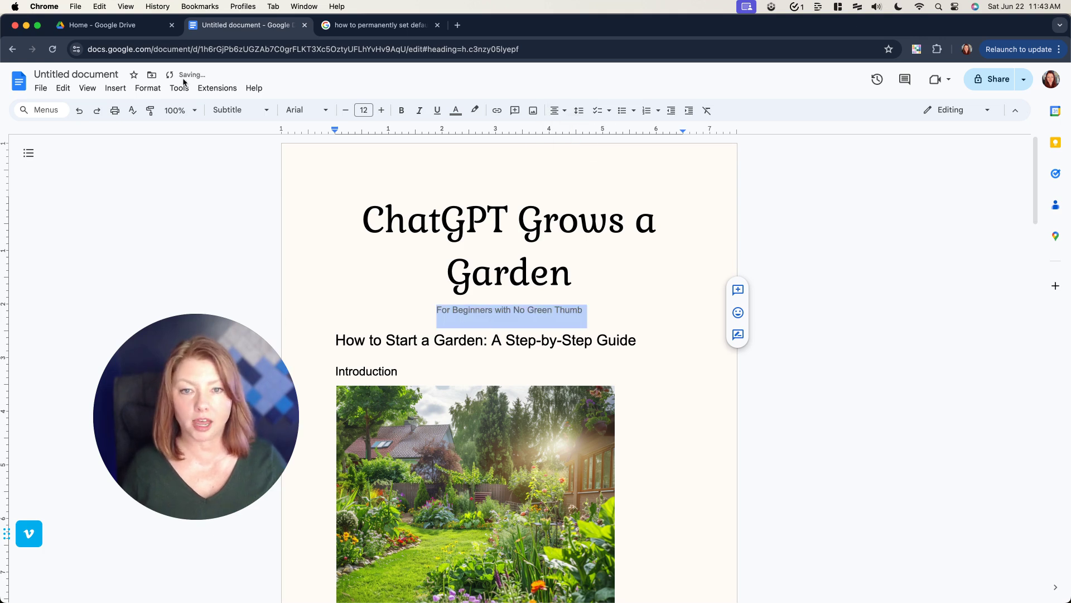
- Change the subtitle's font to Nunito and make it bold and italic
left_click(312, 117)
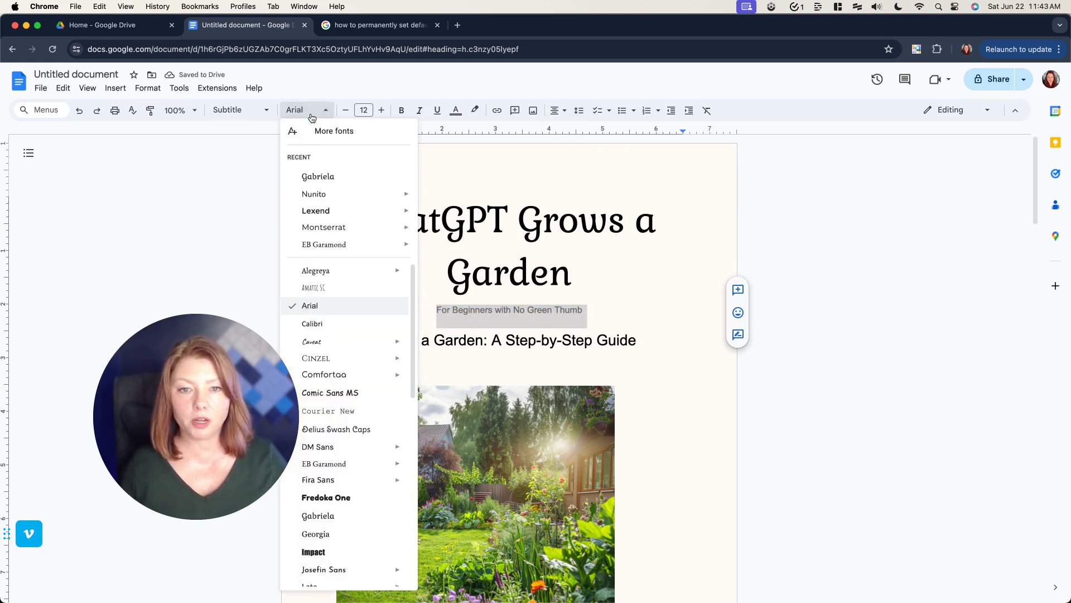
left_click(312, 195)
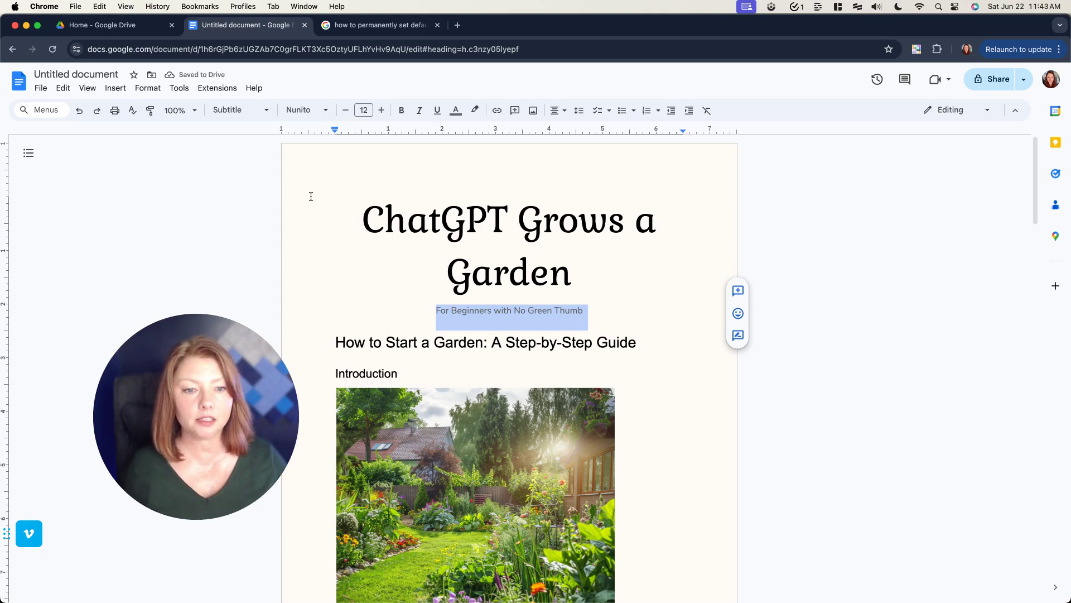
left_click(406, 110)
left_click(420, 110)
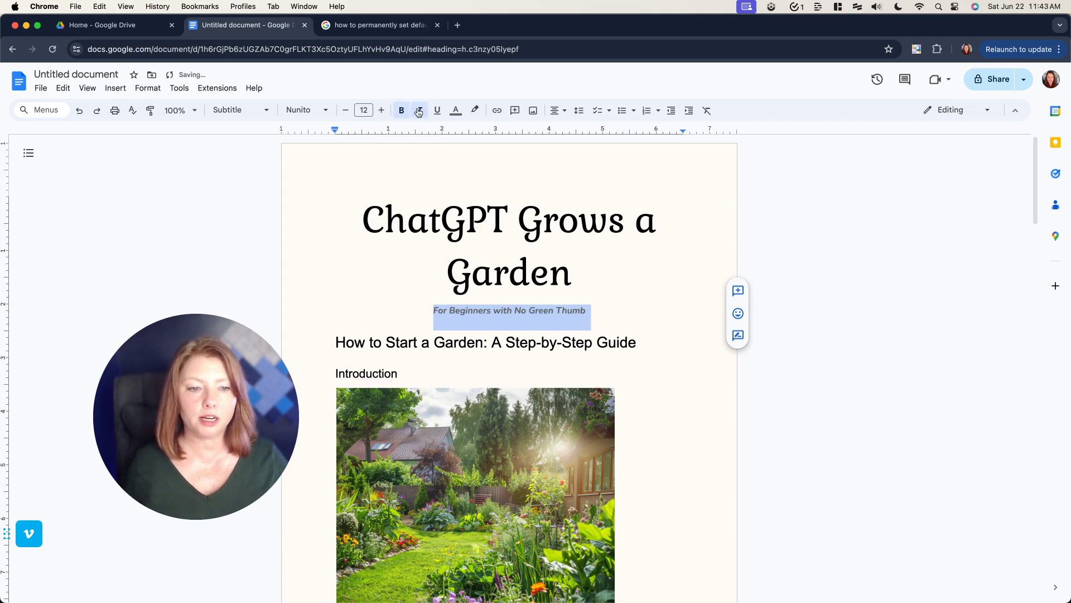
left_click(379, 295)
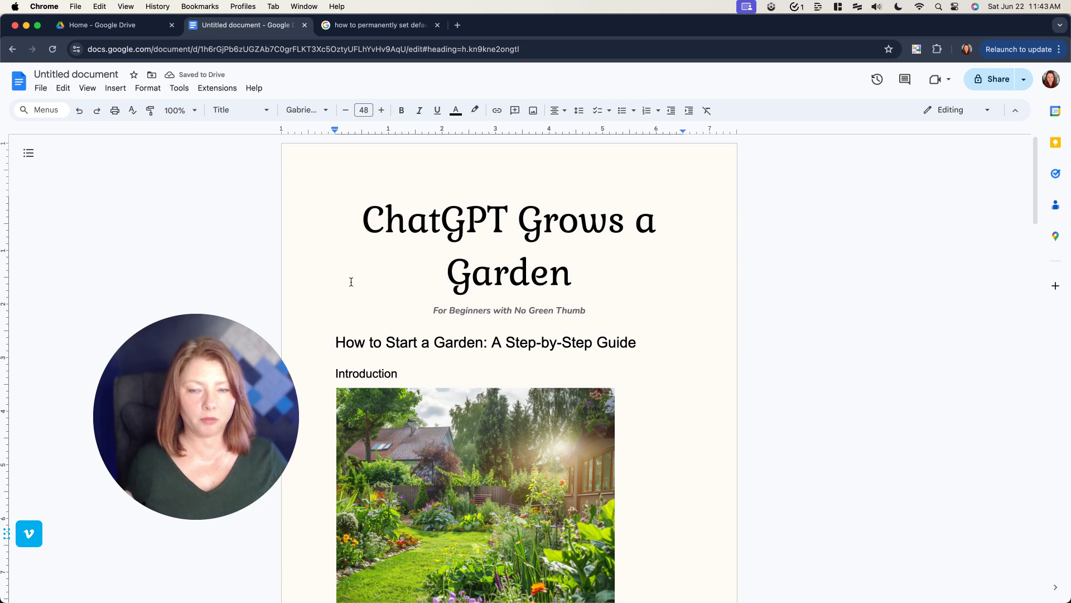
- Update the Subtitle style to match the formatting of the line "For Beginners with No Green Thumb"
left_click(491, 310)
triple_click(491, 310)
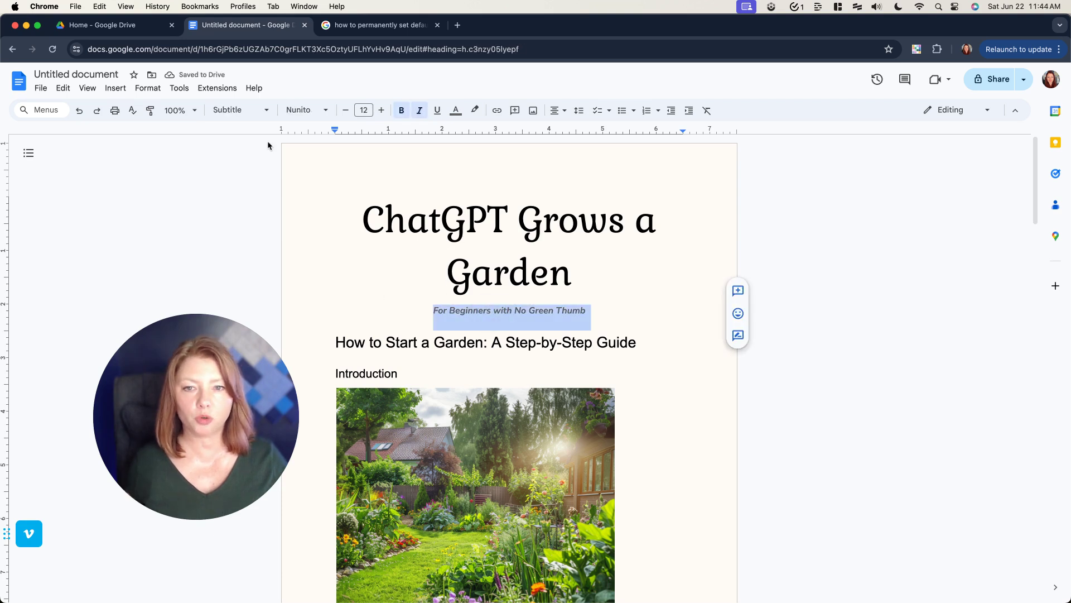
left_click(239, 111)
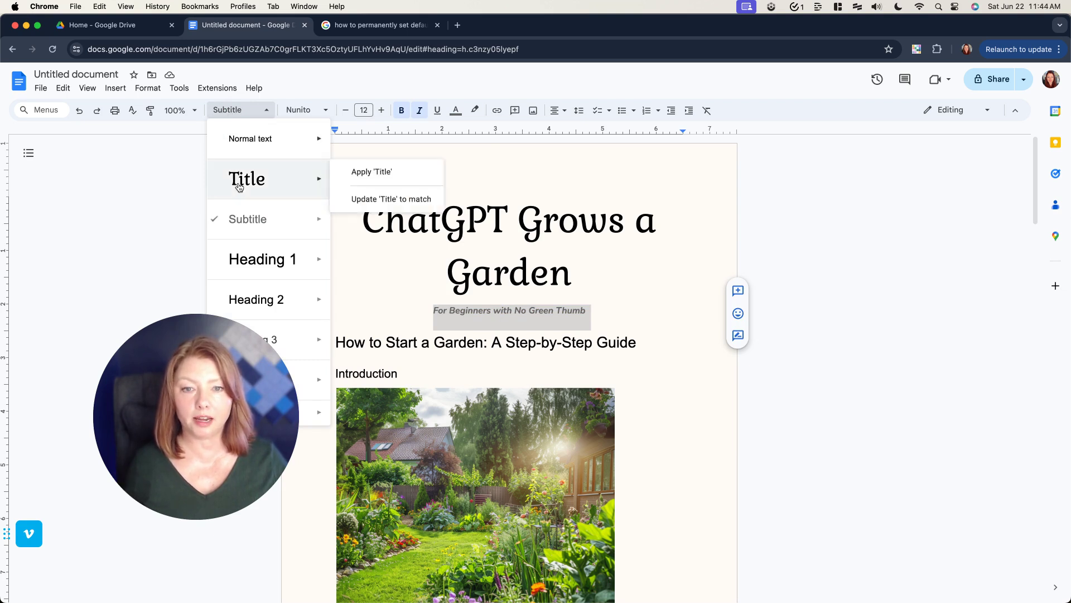
mouse_move(256, 219)
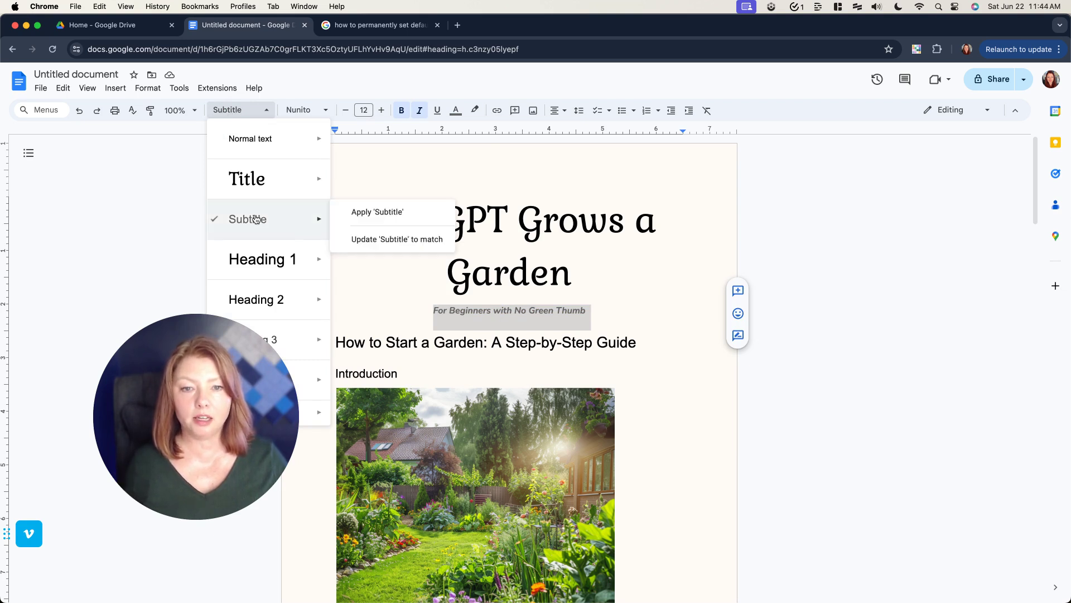
left_click(397, 240)
left_click(514, 314)
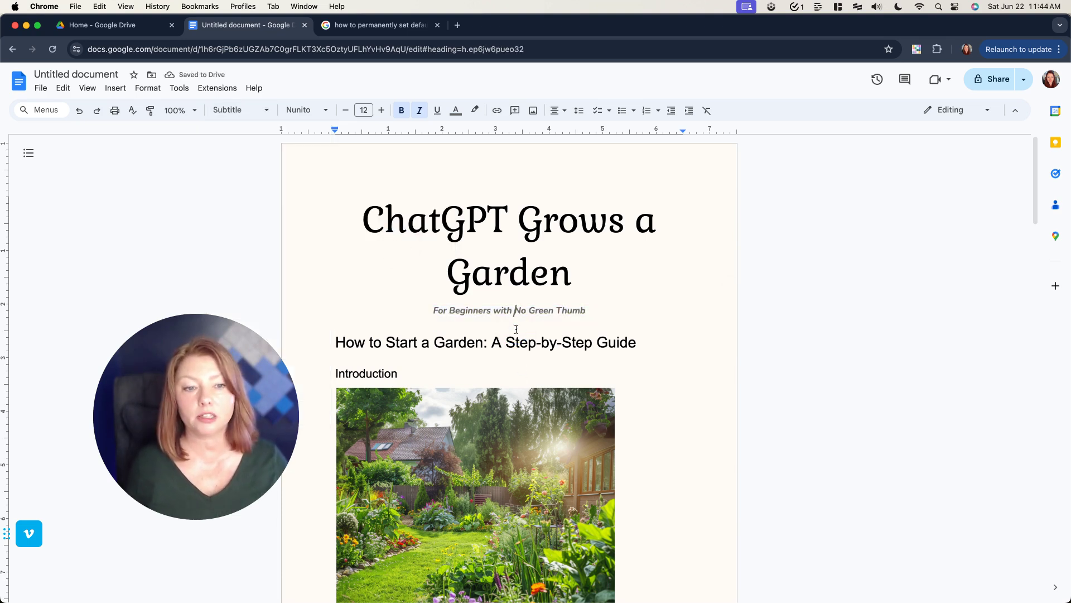
- Format the heading "How to Start a Garden: A Step-by-Step Guide" in the Gabriela font at size 36
left_click(473, 342)
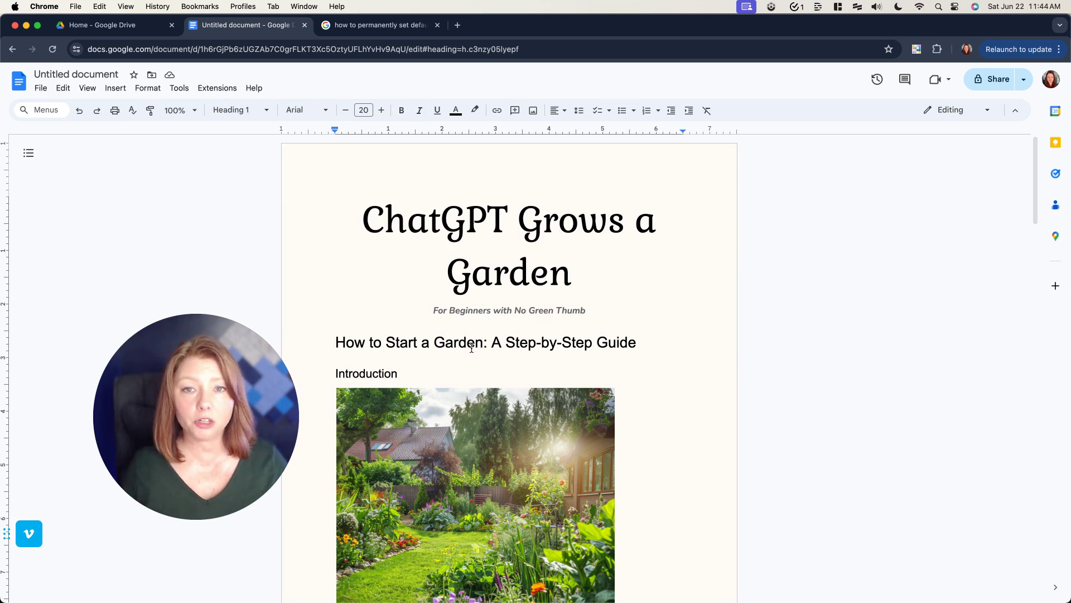
triple_click(472, 348)
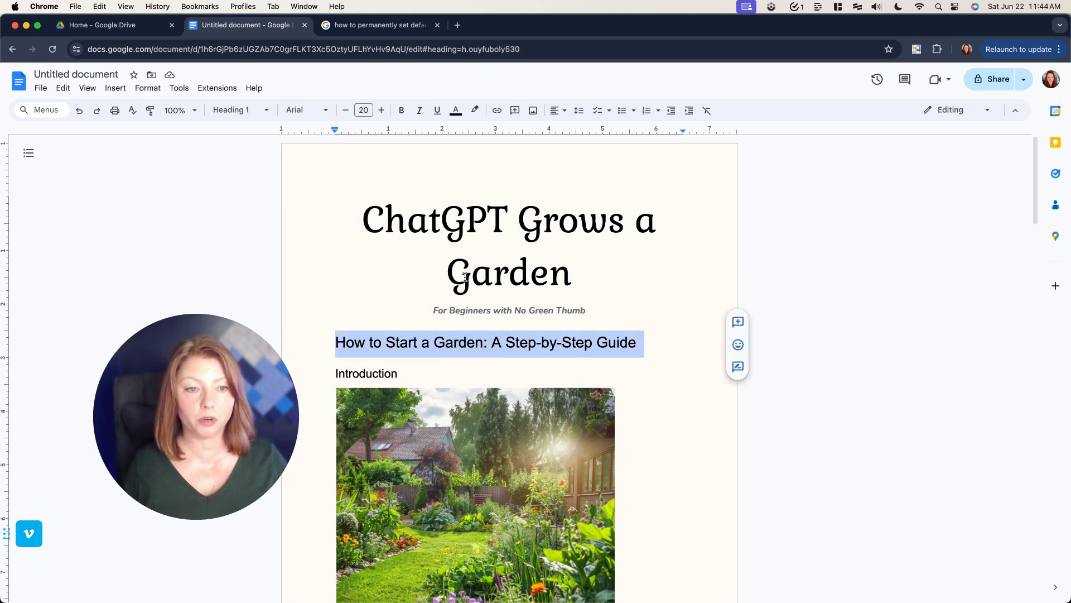
left_click(229, 110)
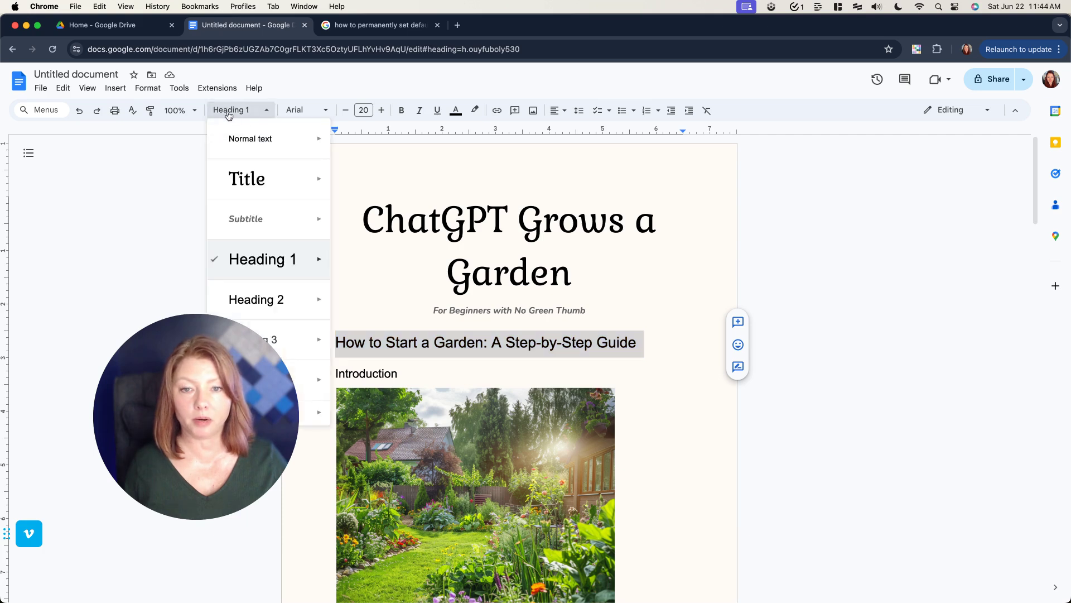
left_click(311, 116)
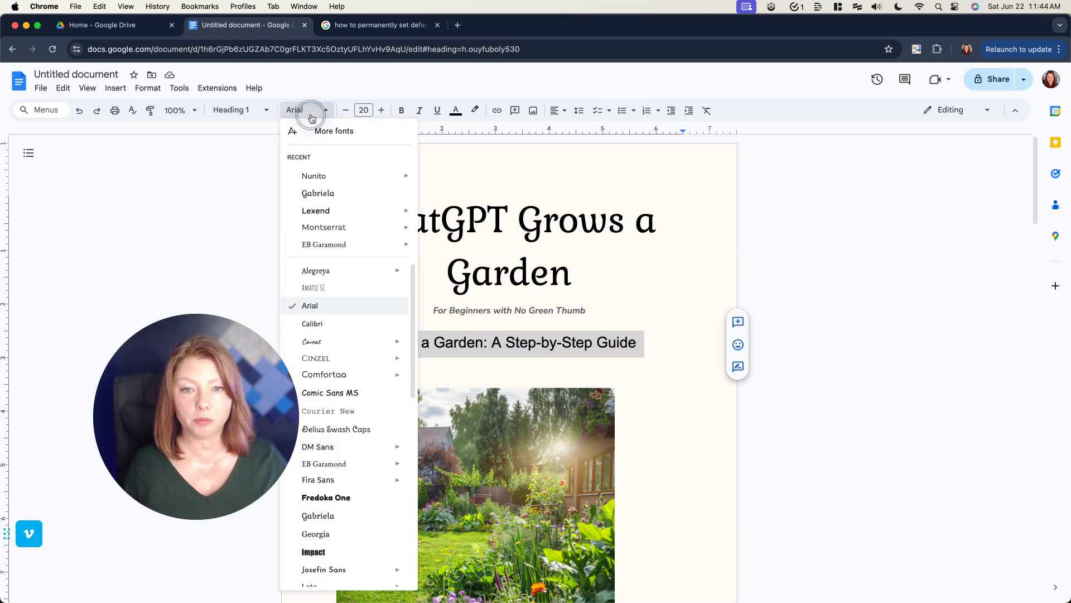
left_click(323, 193)
left_click(361, 112)
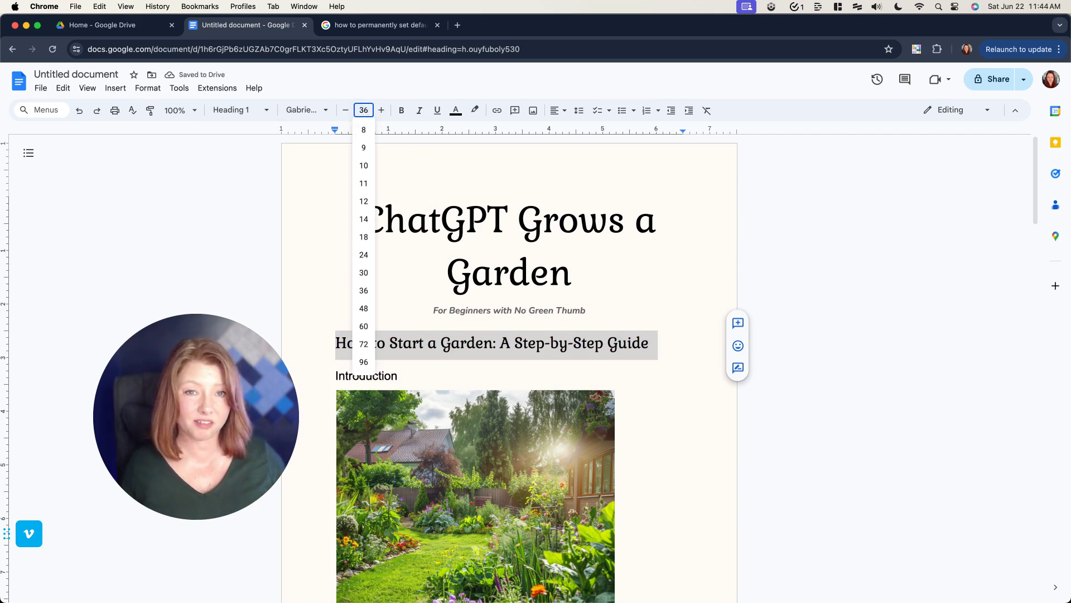
type("36")
key("Return")
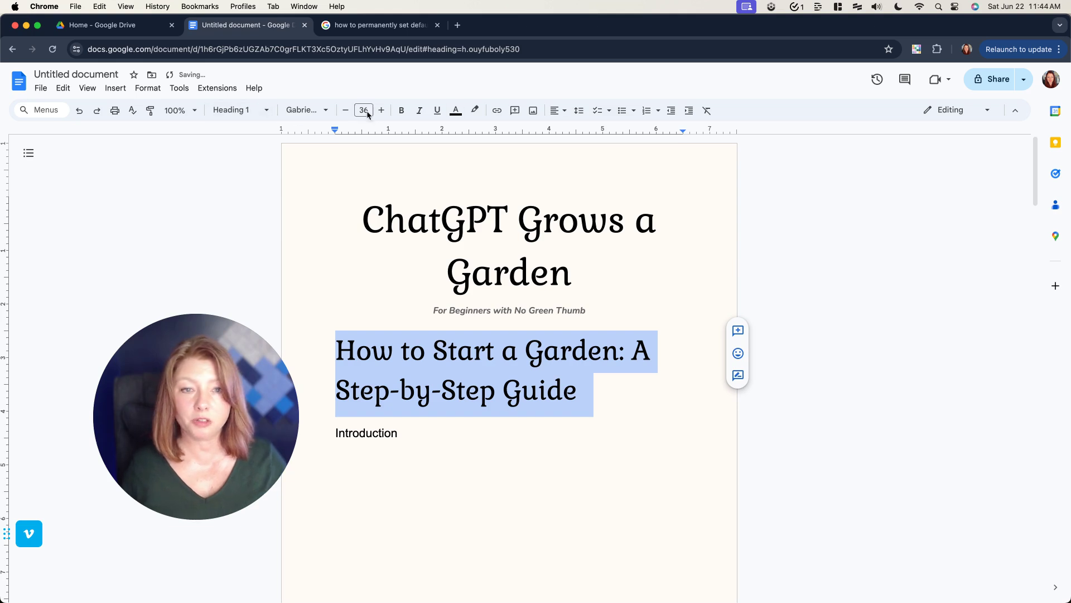
- Center the "How to Start a Garden" heading and update the Heading 1 style to match it
left_click(558, 111)
left_click(570, 131)
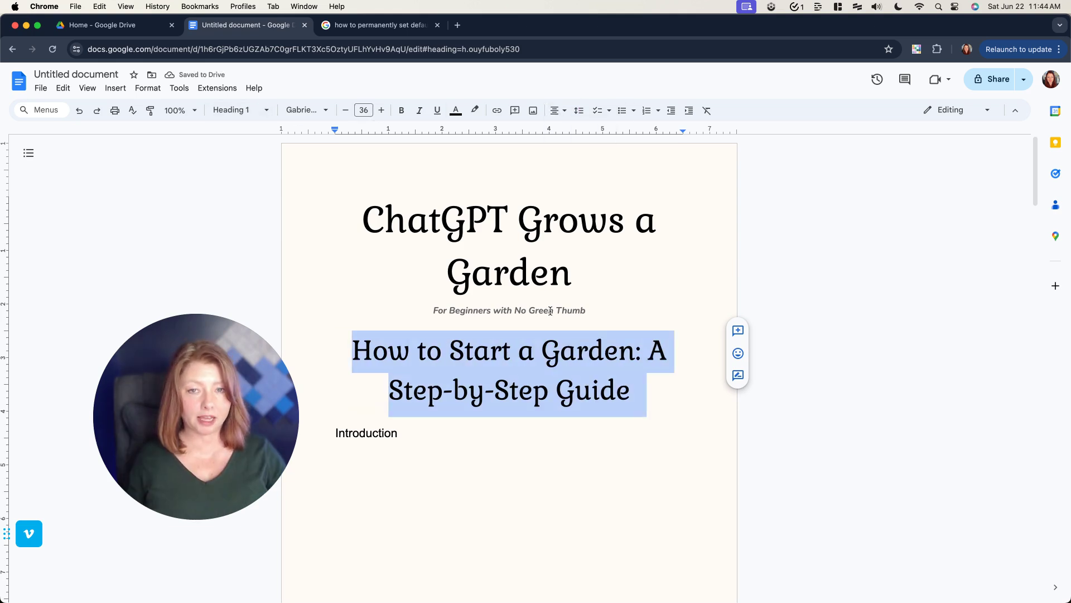
left_click(249, 109)
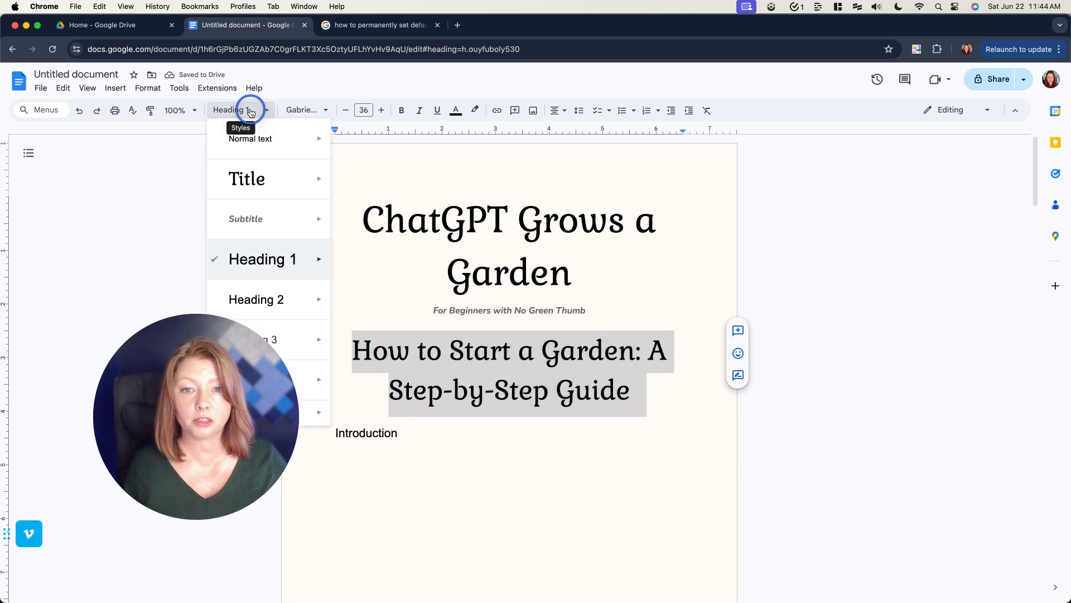
mouse_move(268, 267)
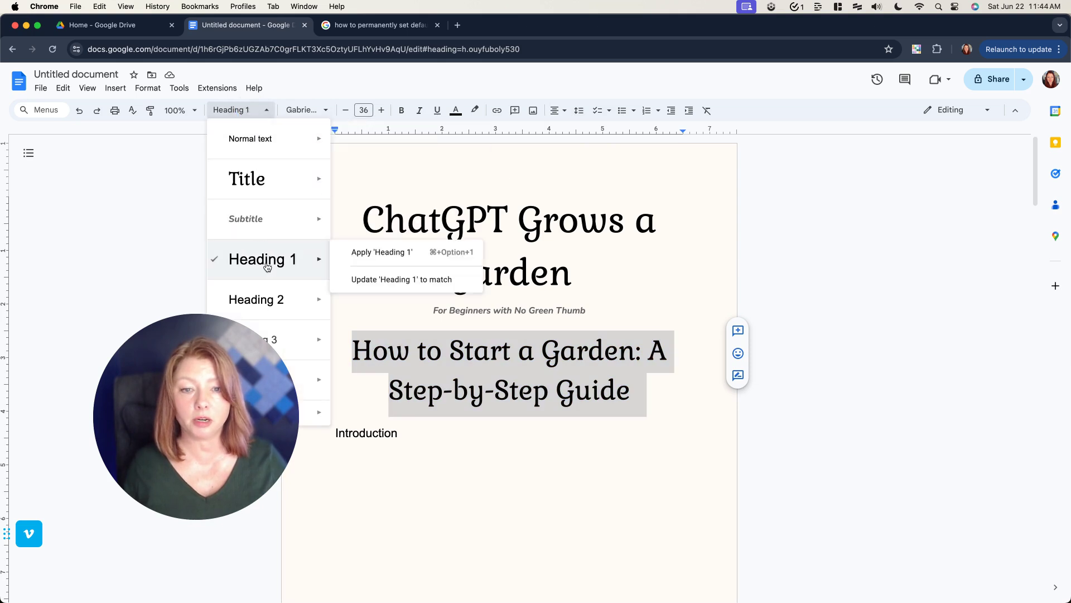
left_click(388, 286)
left_click(523, 340)
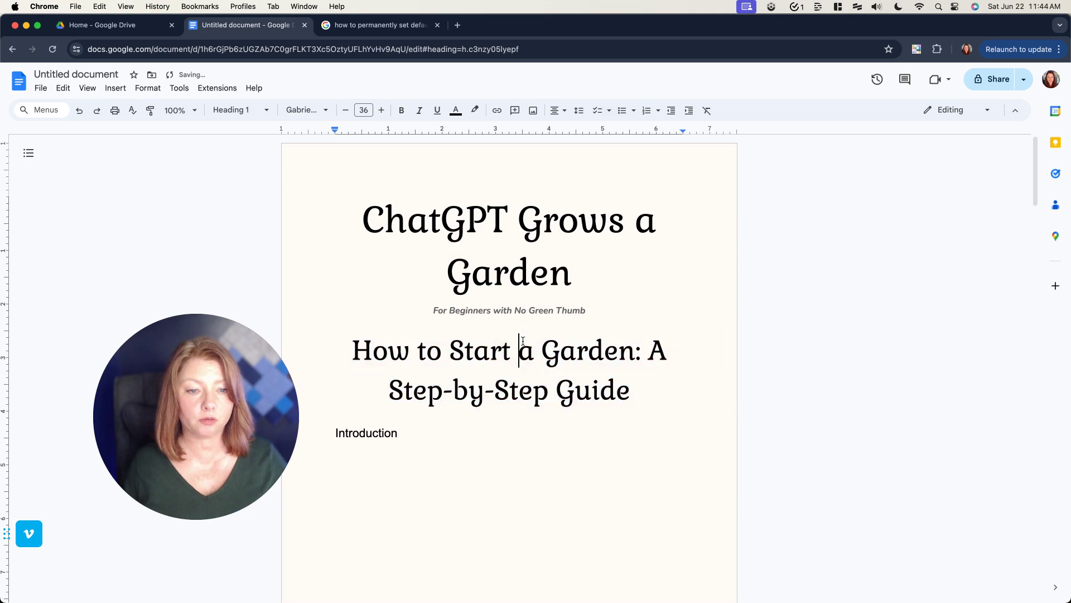
- Change the font of the "Introduction" heading to Gabriela
scroll(523, 341, "down", 2)
double_click(362, 355)
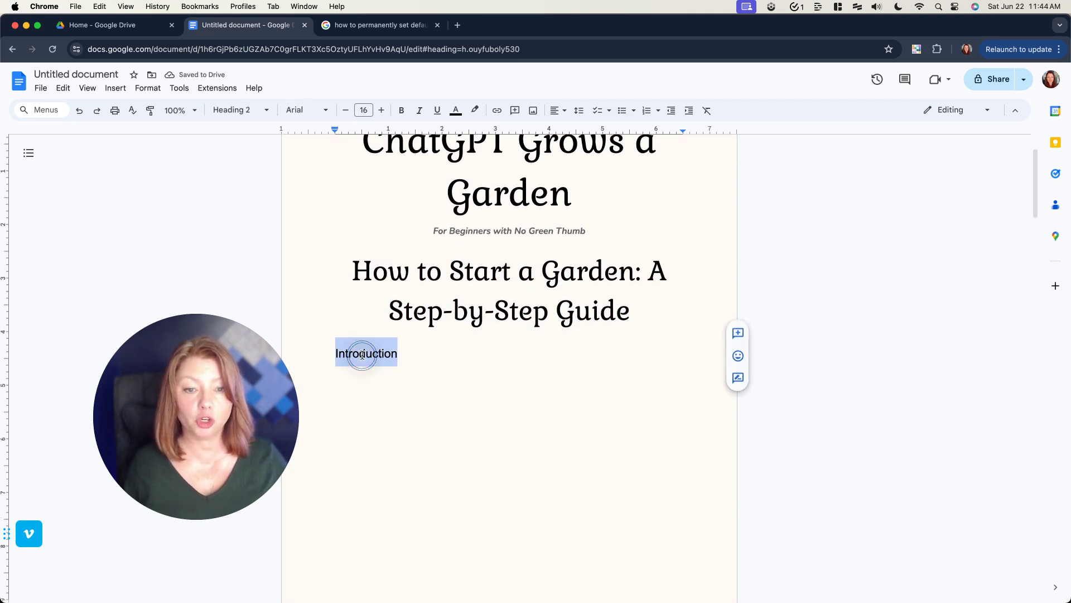
left_click(312, 110)
left_click(312, 178)
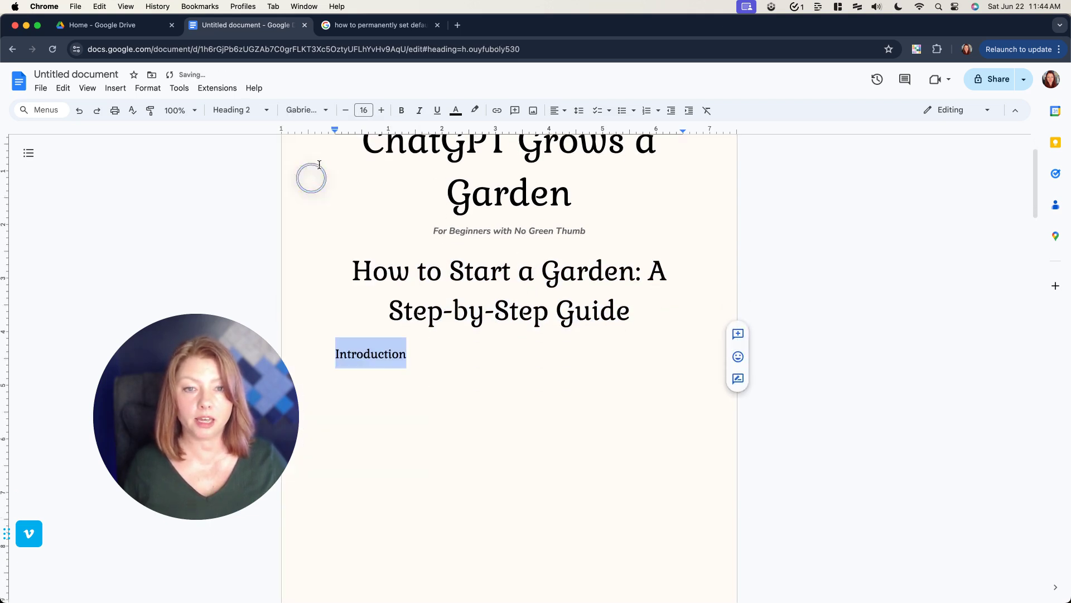
left_click(368, 108)
type("24")
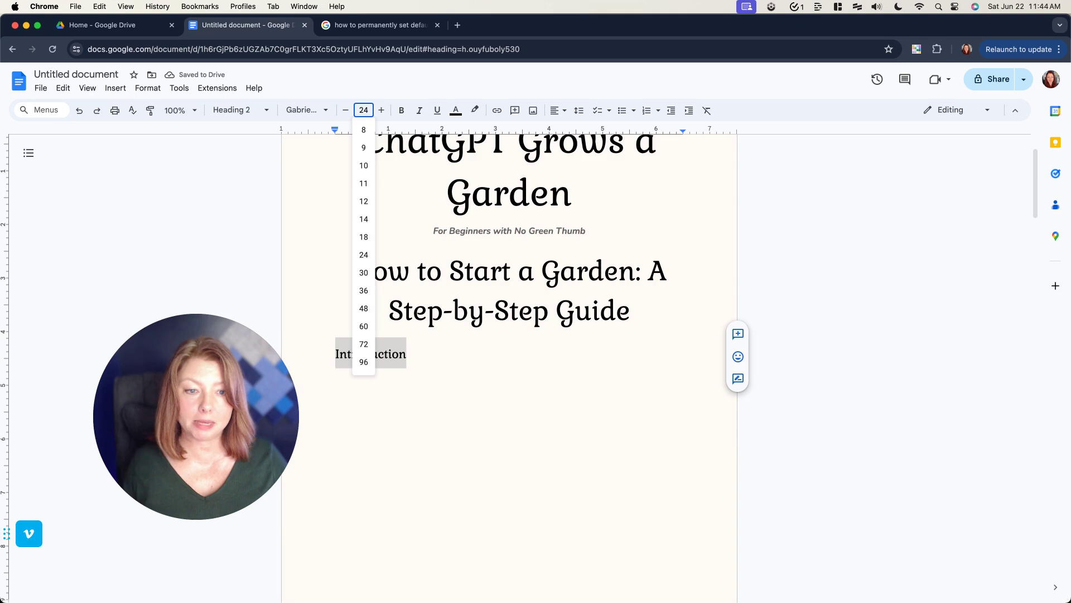
left_click(524, 401)
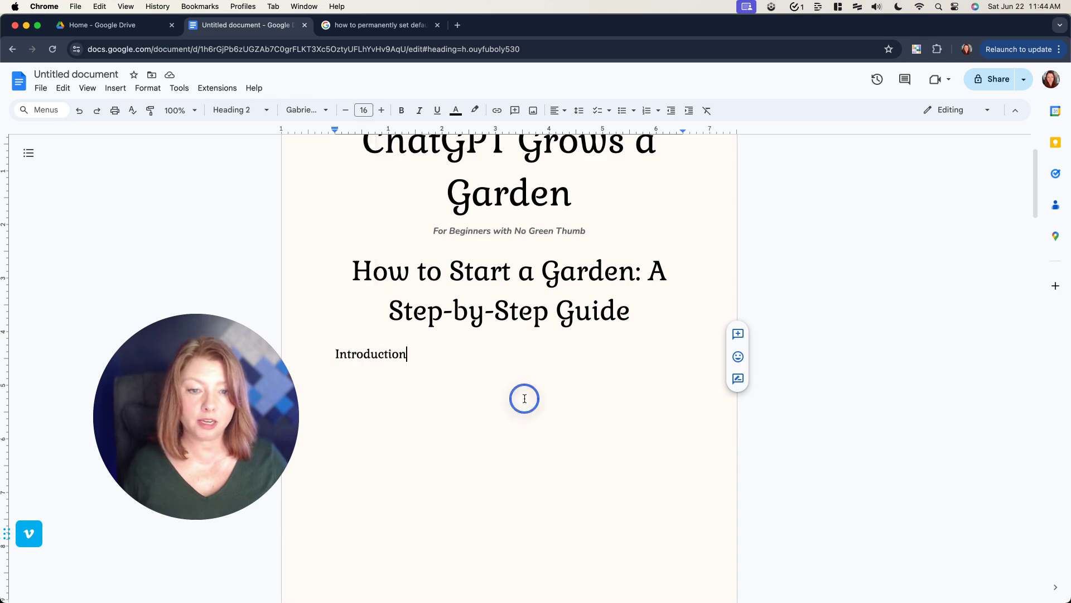
- Set the font size of the "Introduction" heading to 24
double_click(359, 347)
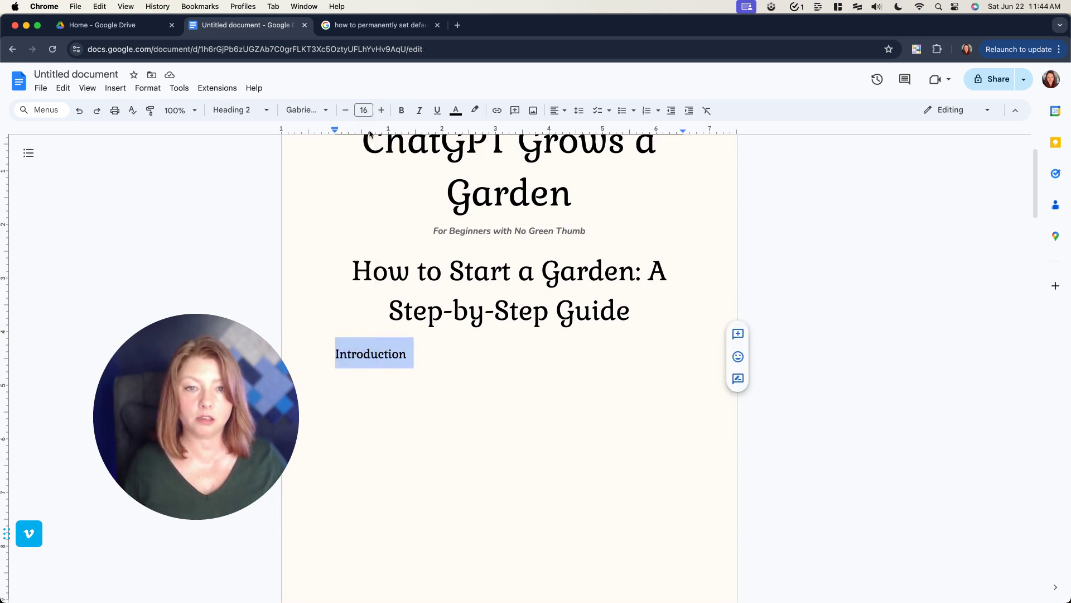
left_click(365, 110)
type("24")
key("Return")
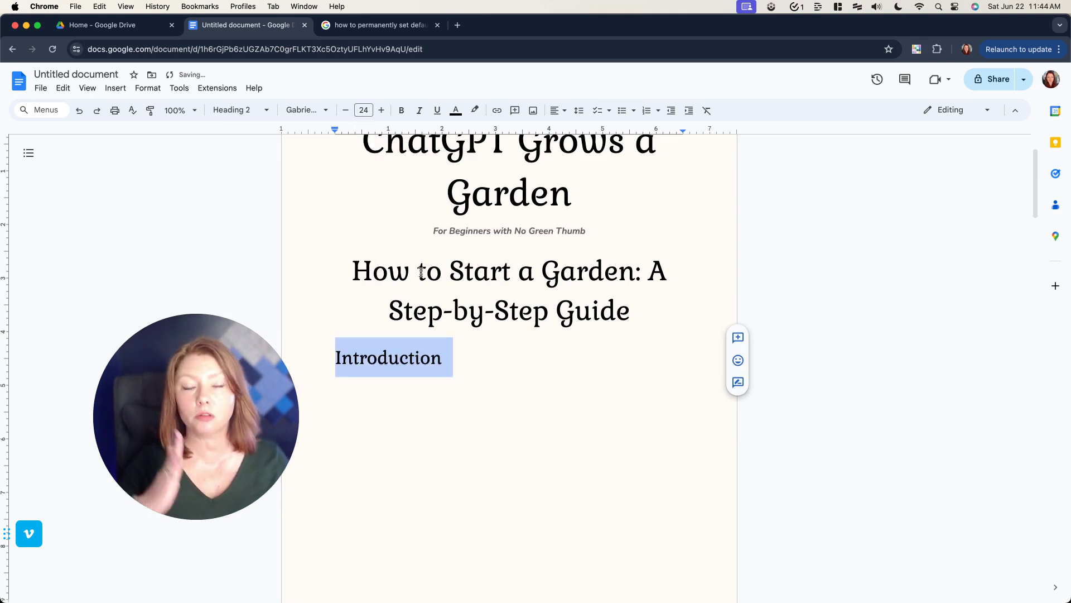
left_click(425, 364)
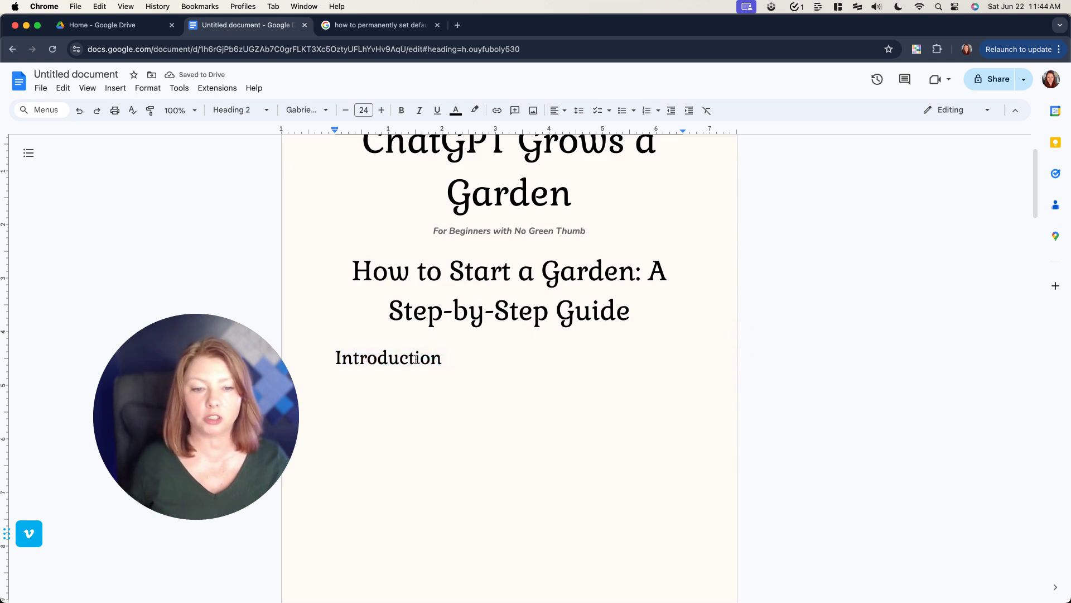
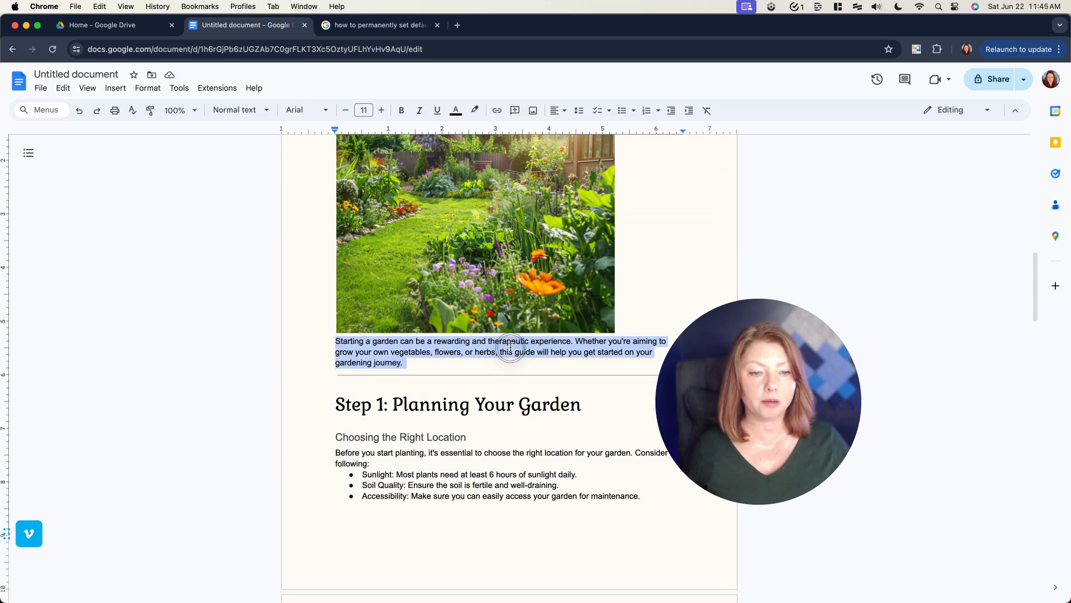
- Format the introductory paragraph below the garden photo in the Nunito font at size 12
left_click(234, 110)
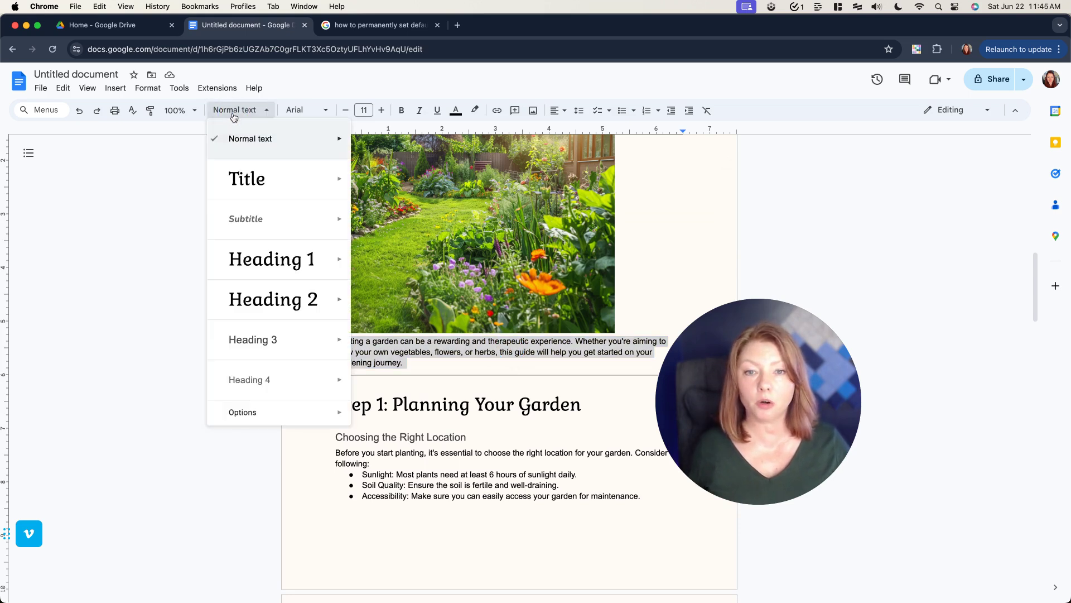
left_click(296, 110)
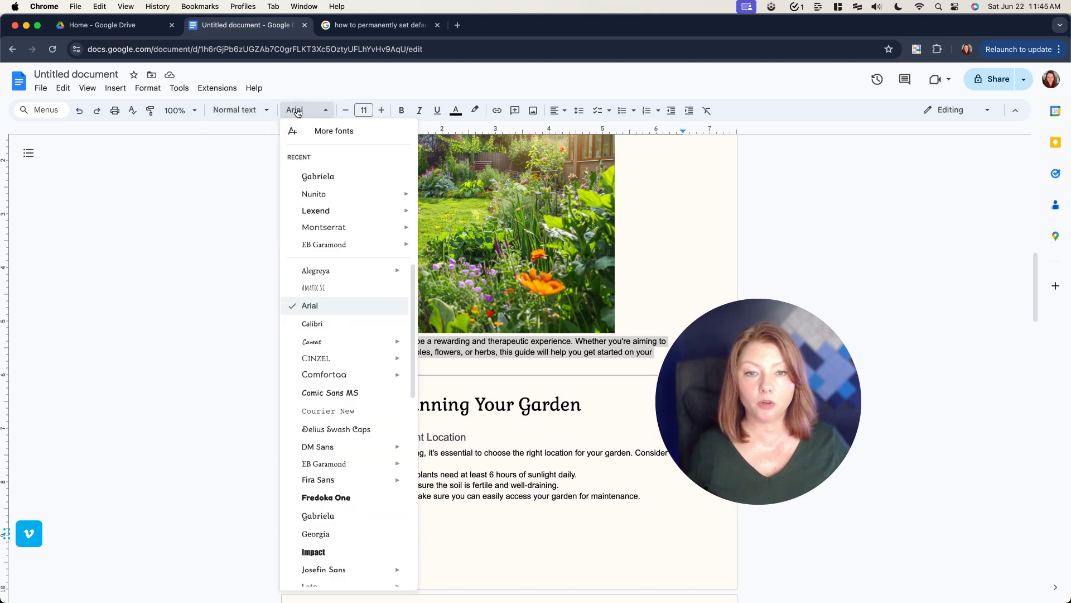
left_click(310, 201)
left_click(382, 111)
left_click(383, 111)
left_click(383, 111)
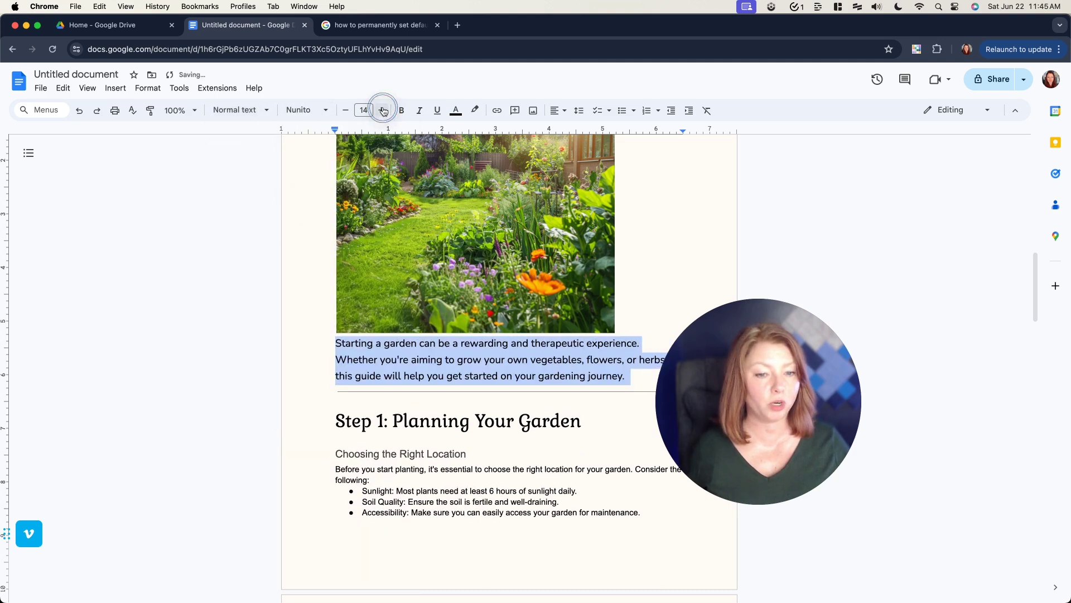
left_click(347, 110)
left_click(347, 111)
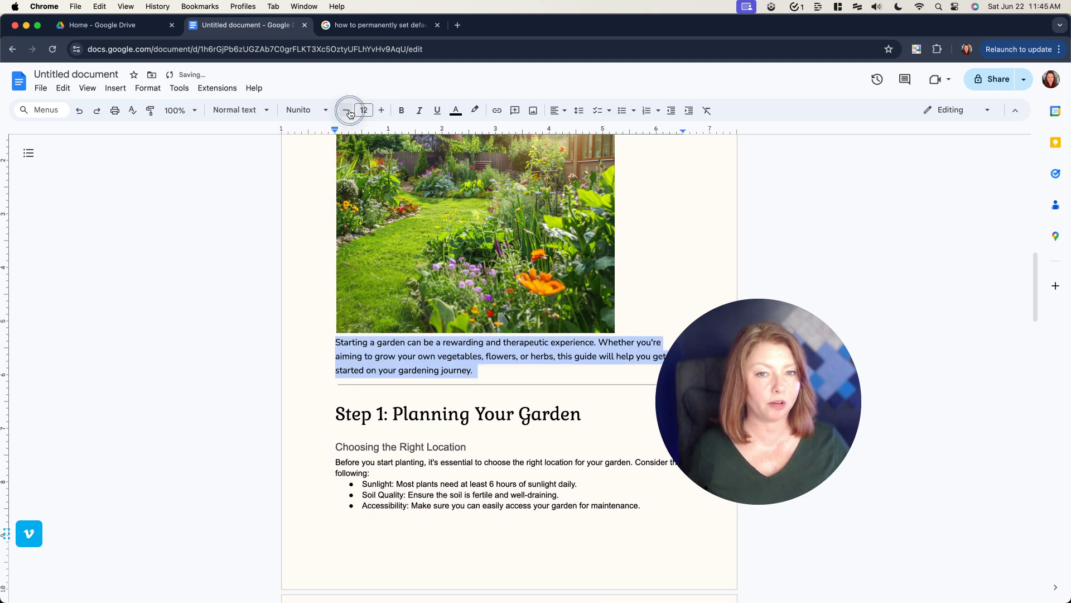
left_click(538, 360)
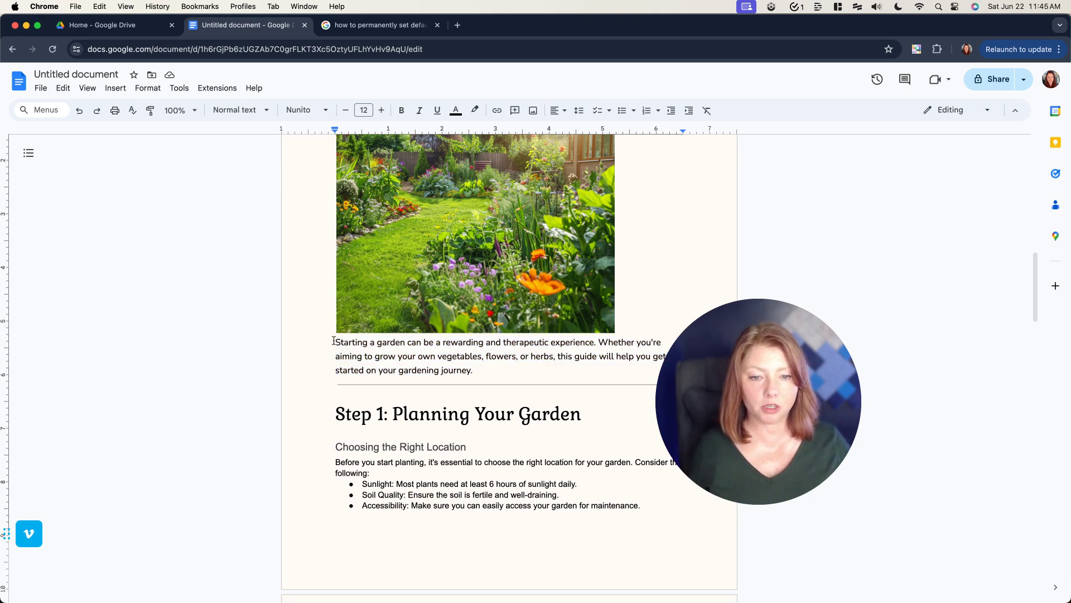
- Update the Normal text style to match the introductory paragraph below the garden photo
left_click_drag(334, 340, 478, 371)
left_click(249, 111)
mouse_move(258, 140)
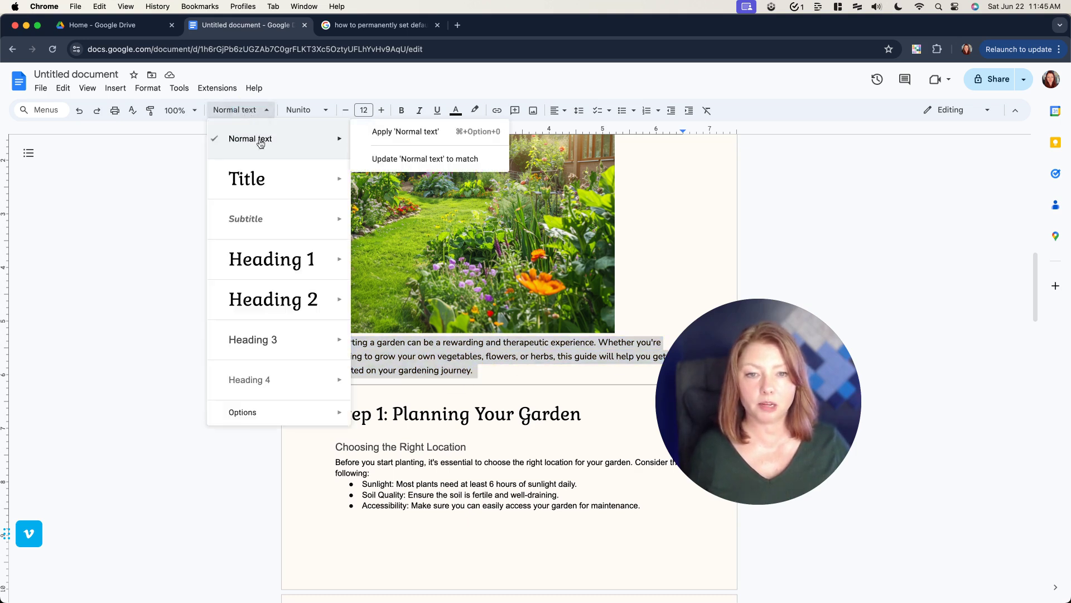
left_click(445, 163)
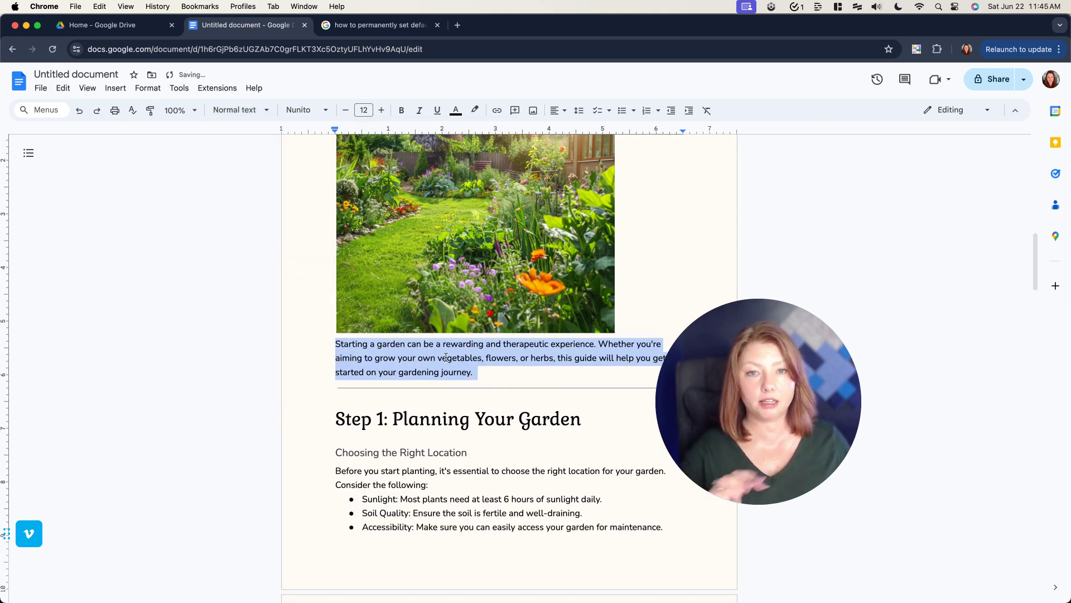
- Examine the body text and subheadings in the Step 1 and Step 2 sections after the Normal text style update
left_click(235, 107)
left_click(486, 466)
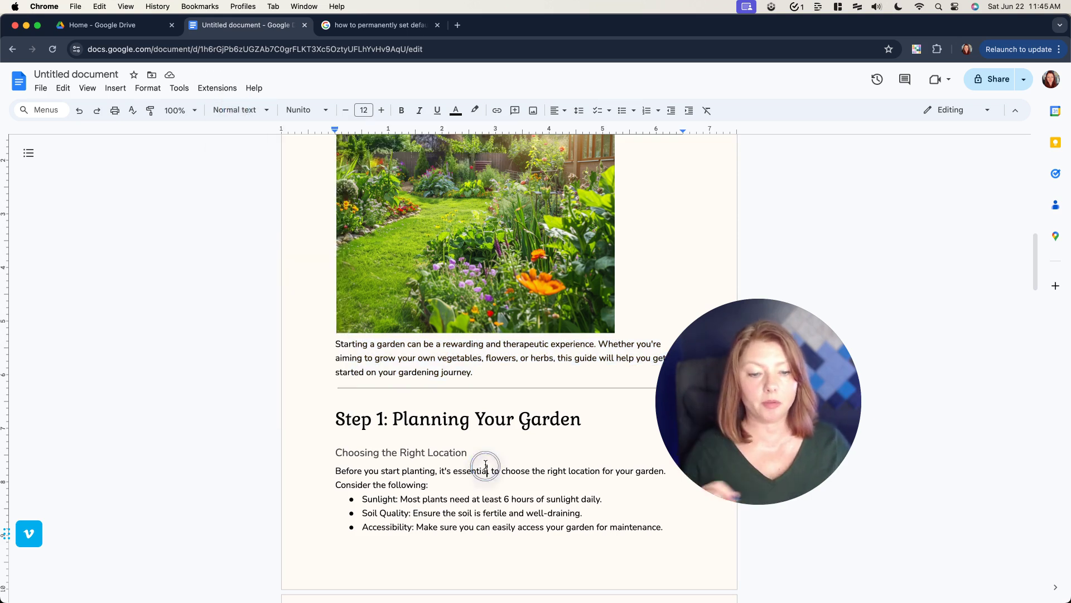
scroll(486, 466, "down", 4)
scroll(464, 387, "down", 10)
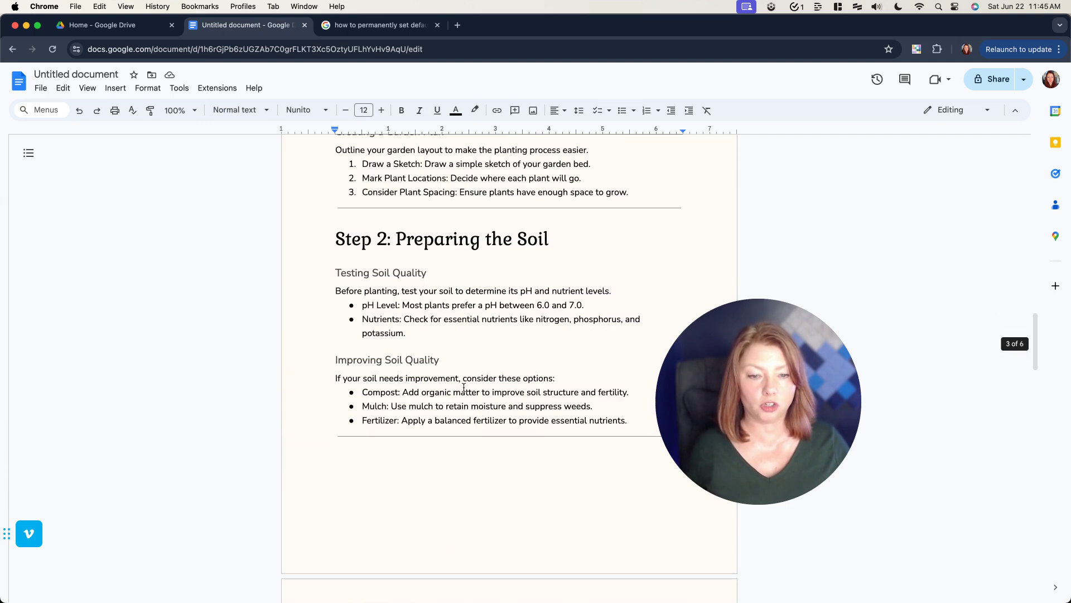
scroll(464, 387, "up", 10)
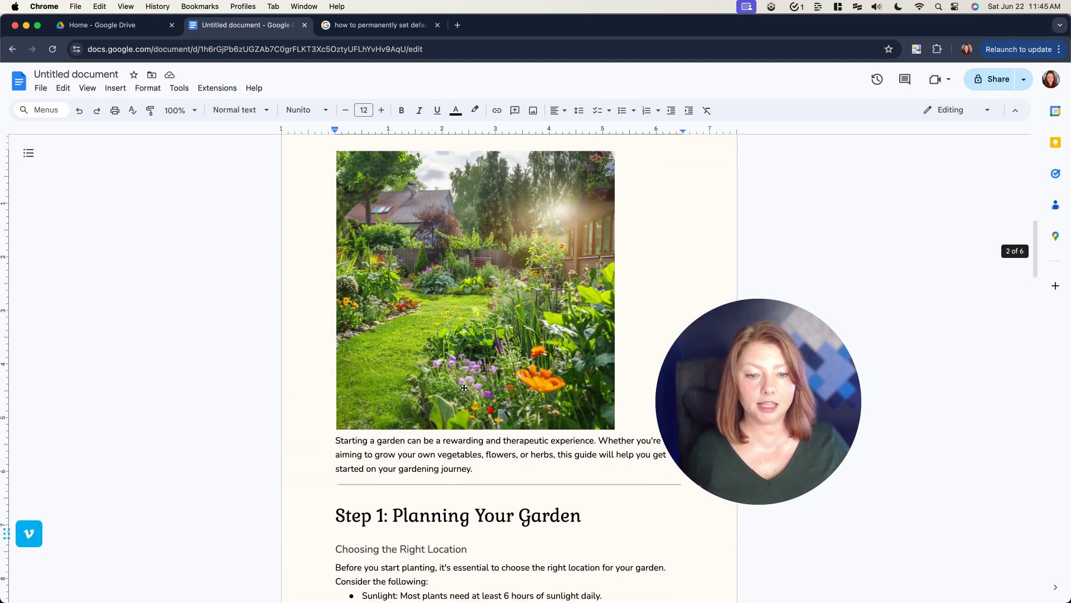
scroll(464, 387, "down", 3)
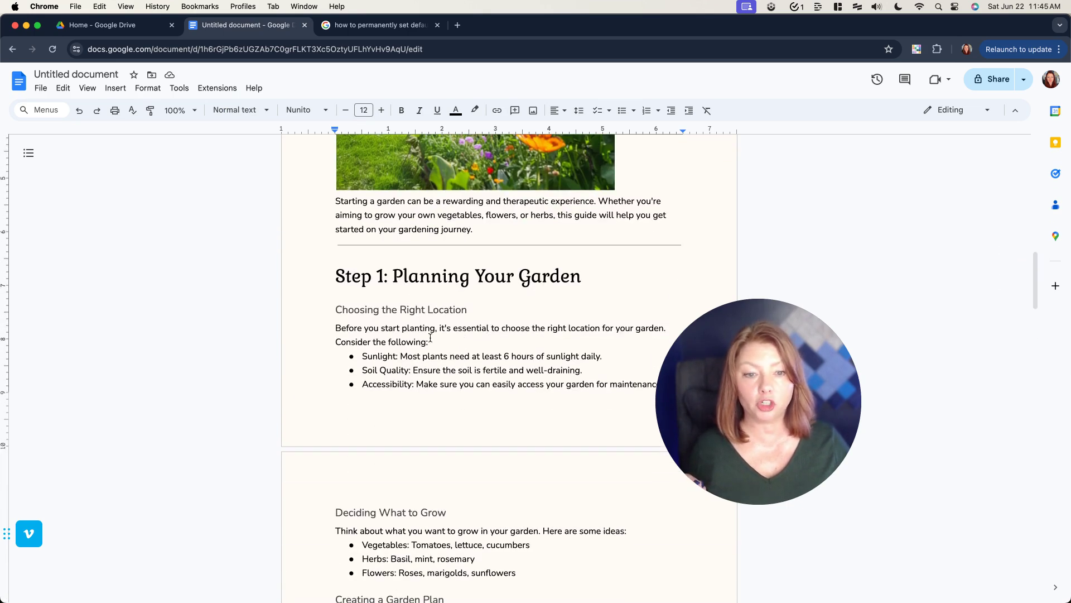
scroll(430, 336, "down", 4)
scroll(430, 335, "down", 4)
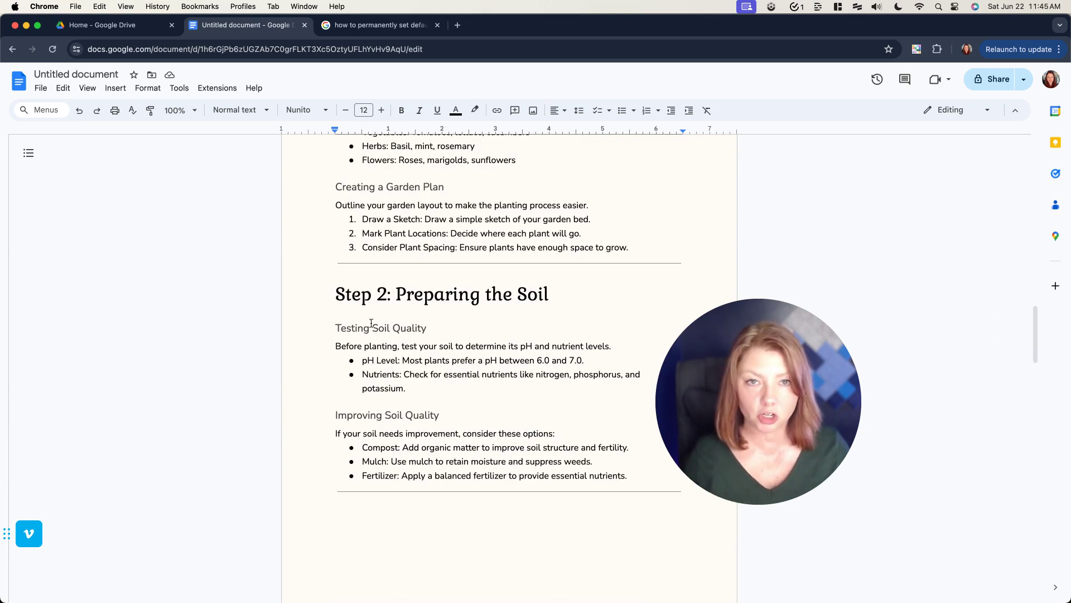
- Format the subheading "Choosing the Right Location" in the Gabriela font at size 18
scroll(362, 318, "up", 7)
left_click(376, 373)
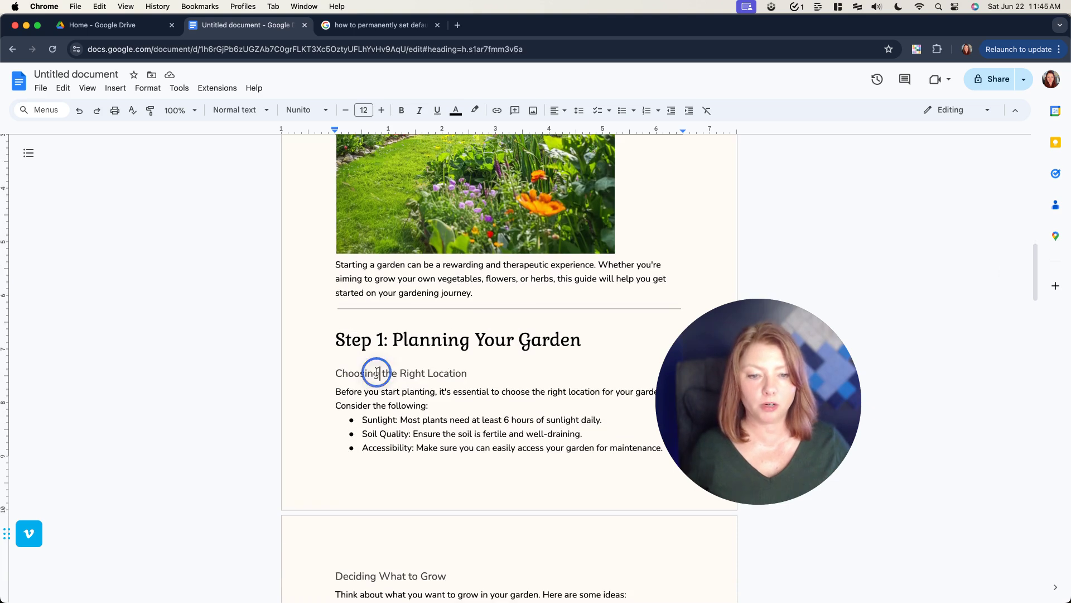
triple_click(376, 372)
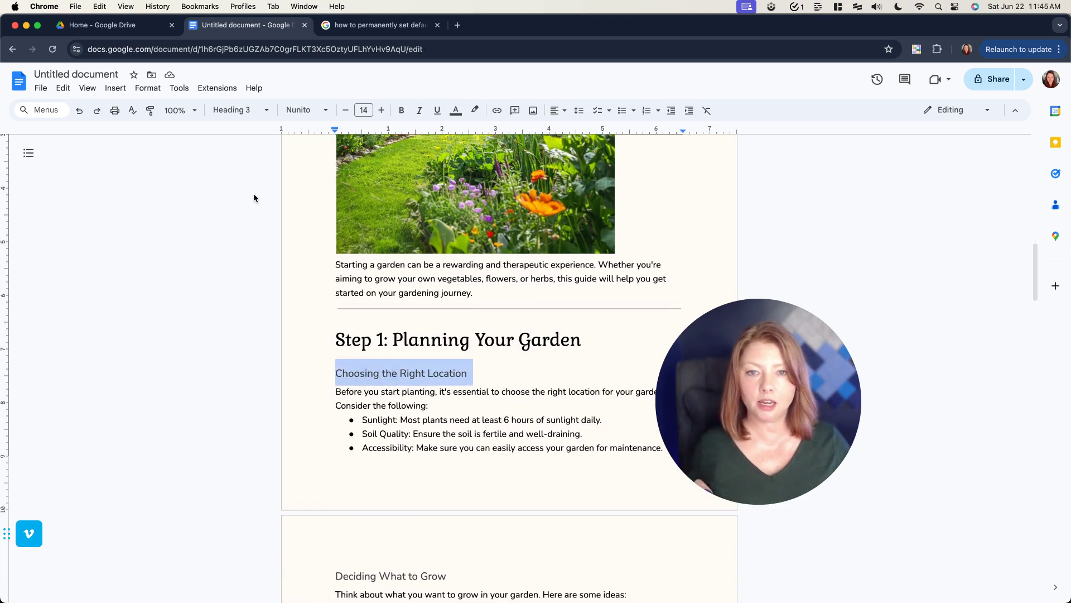
left_click(307, 110)
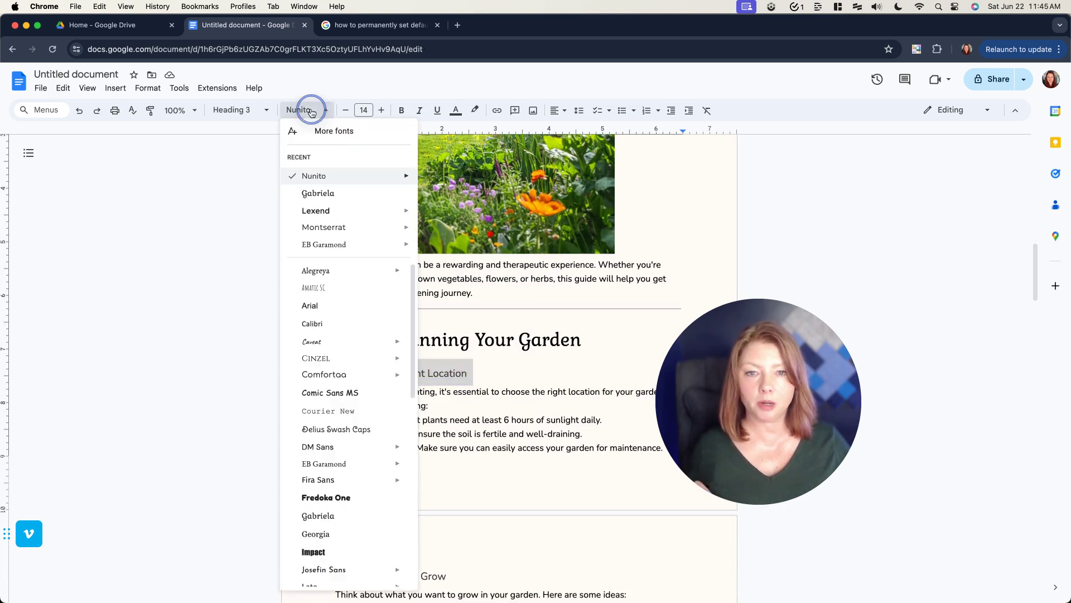
left_click(318, 193)
left_click(383, 111)
left_click(383, 111)
left_click(383, 110)
left_click(383, 110)
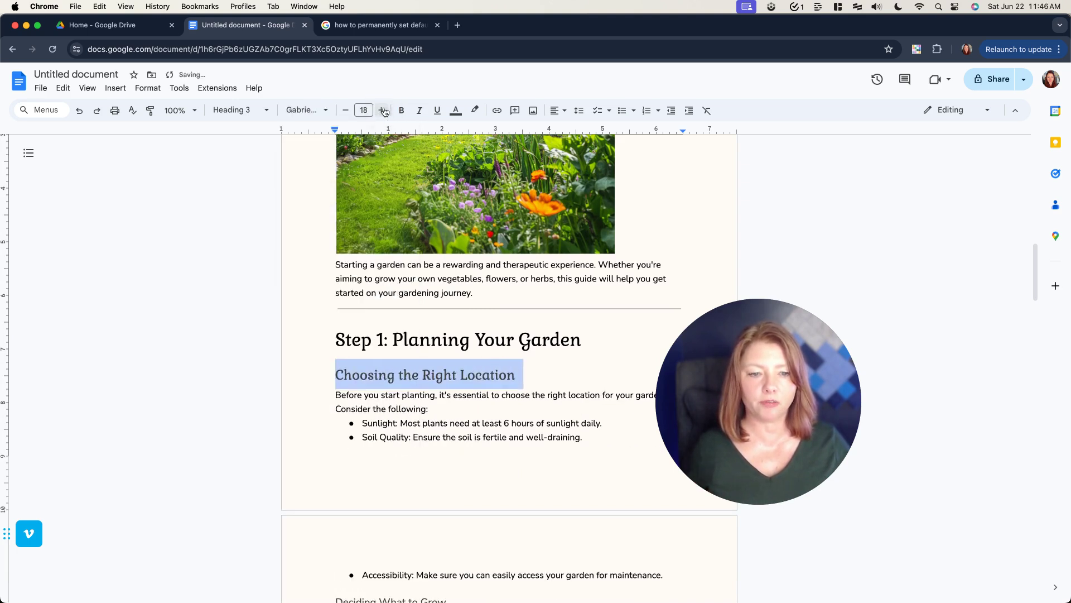
- Apply the Heading 3 style to the "Soil Quality" bullet under "Choosing the Right Location"
left_click(484, 450)
scroll(437, 400, "down", 3)
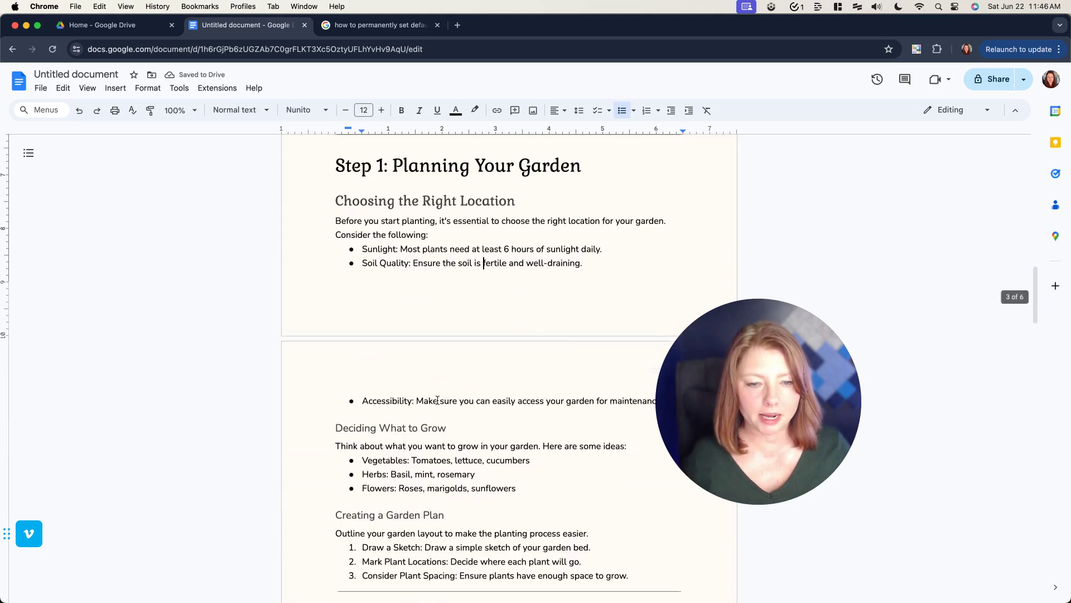
scroll(438, 399, "down", 2)
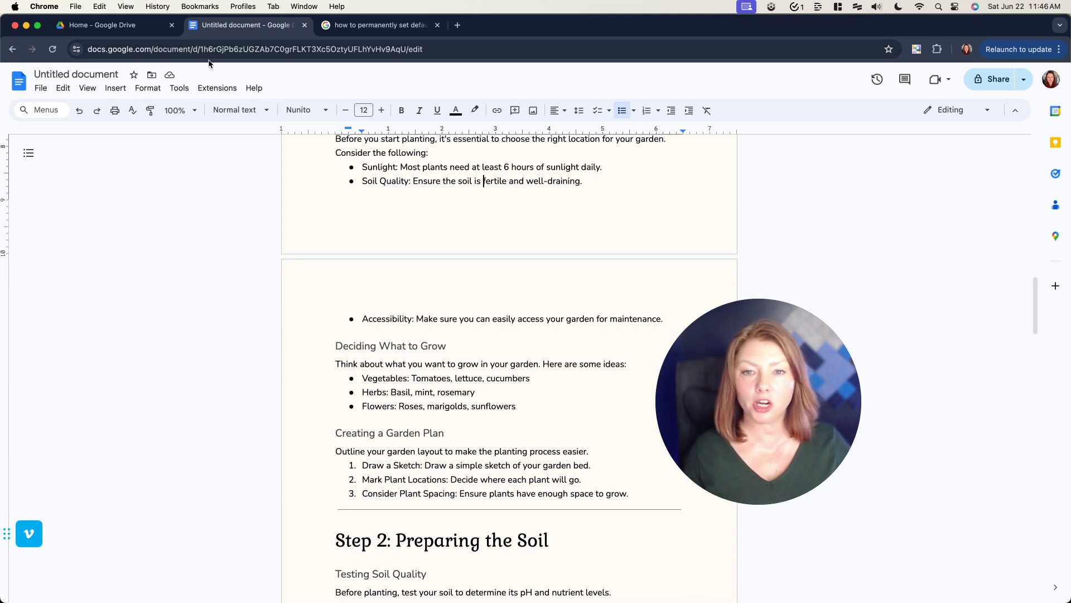
left_click(240, 110)
mouse_move(250, 377)
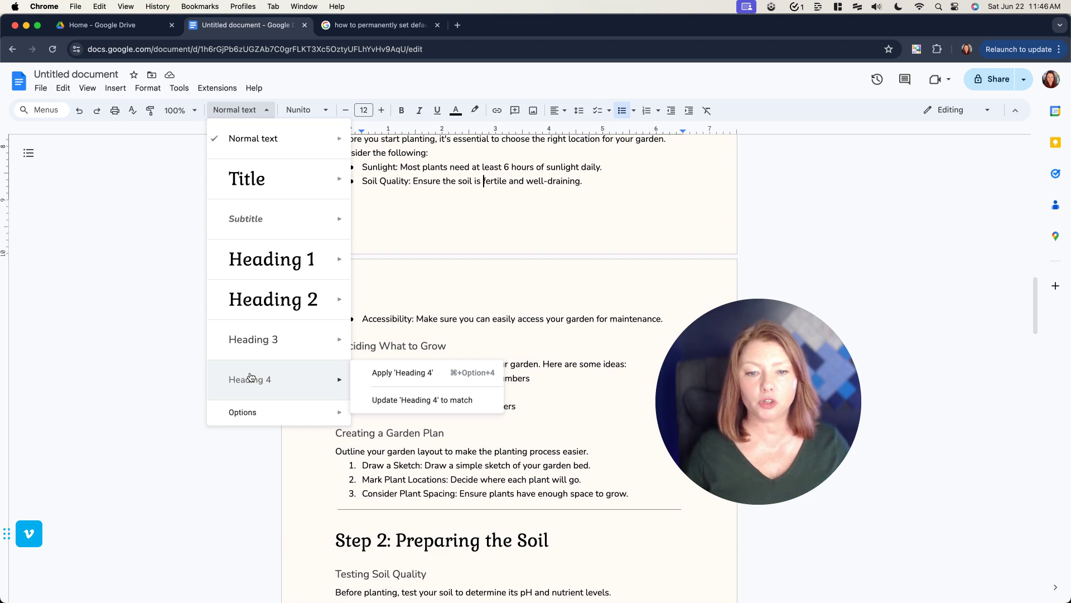
mouse_move(262, 339)
left_click(363, 332)
- Update the Heading 3 style to match the formatting of the subheading "Choosing the Right Location"
scroll(441, 312, "up", 3)
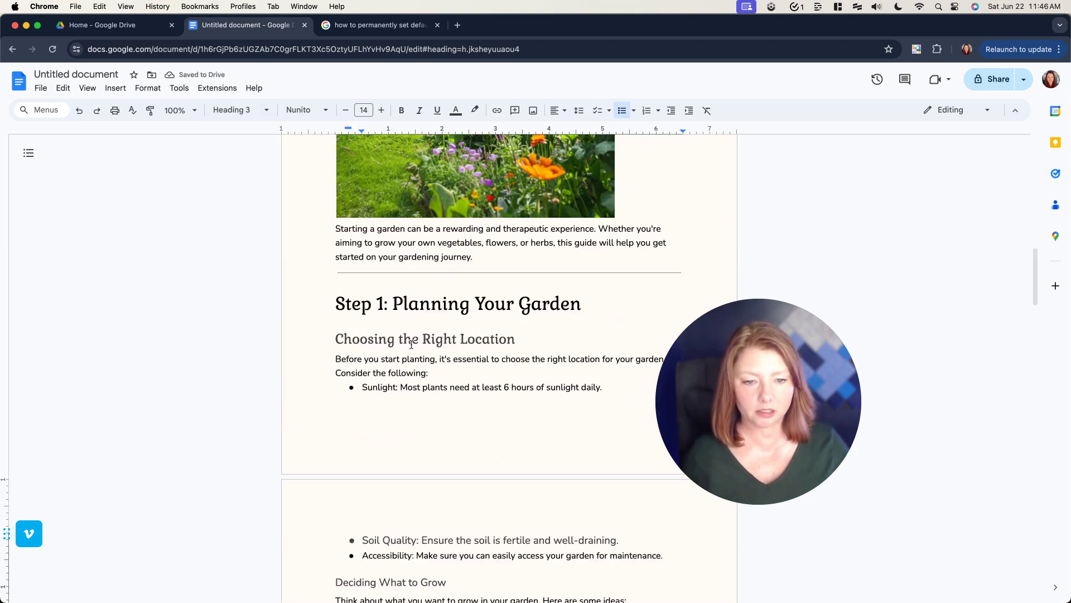
triple_click(411, 345)
left_click(232, 110)
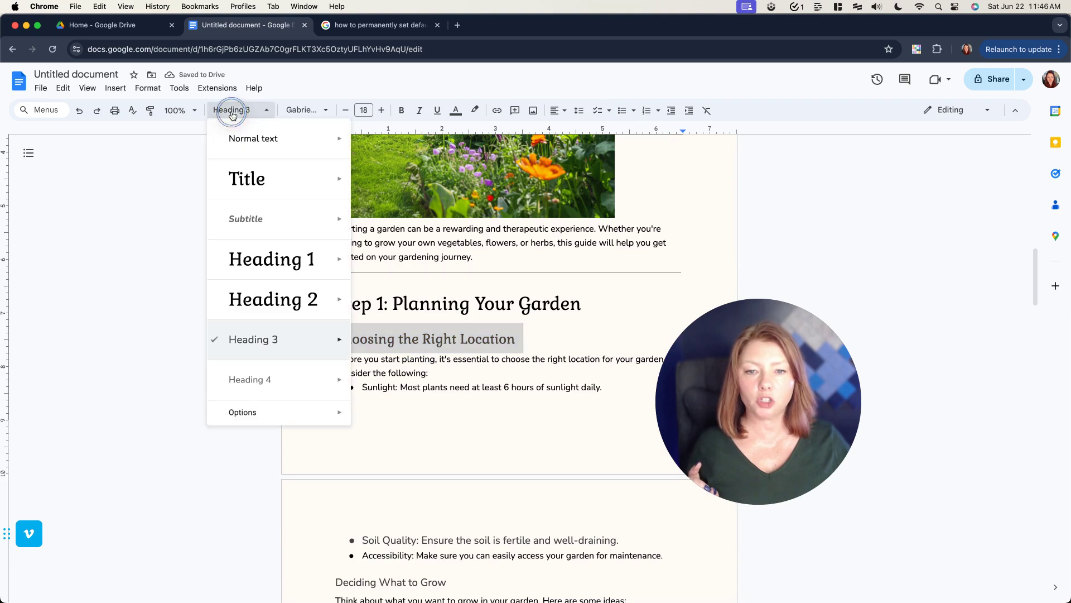
mouse_move(270, 338)
left_click(394, 360)
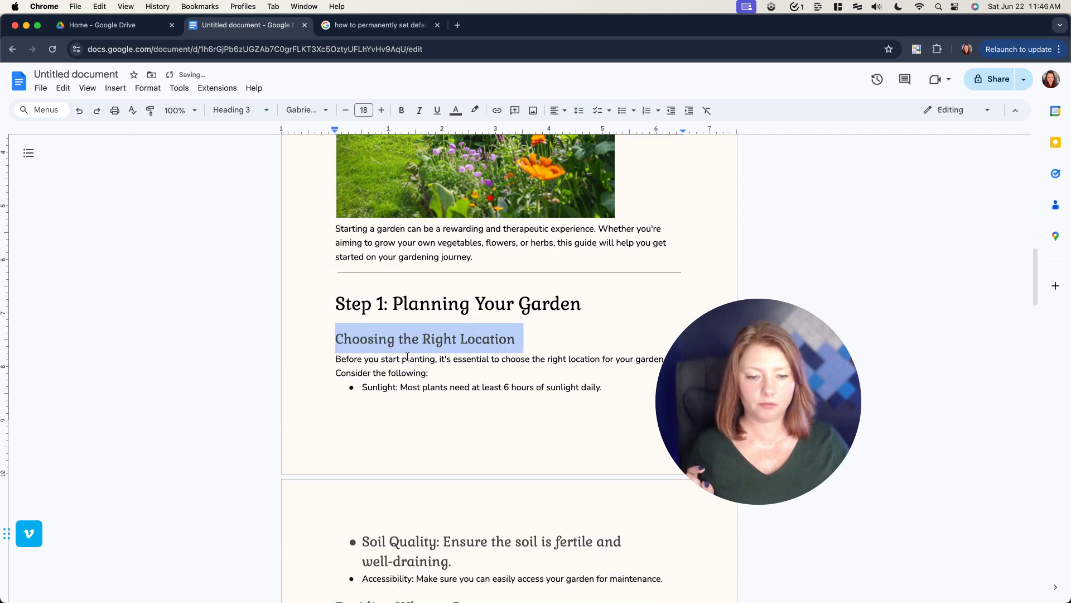
- Return the "Soil Quality" bullet to the Normal text style
scroll(407, 358, "down", 3)
double_click(408, 356)
triple_click(407, 356)
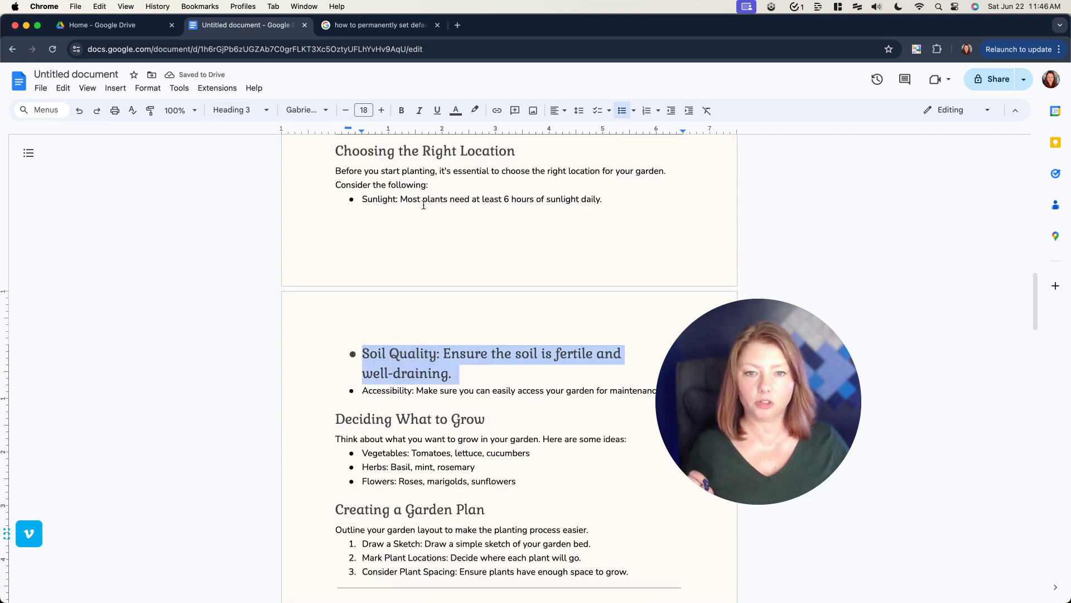
left_click(240, 109)
left_click(247, 140)
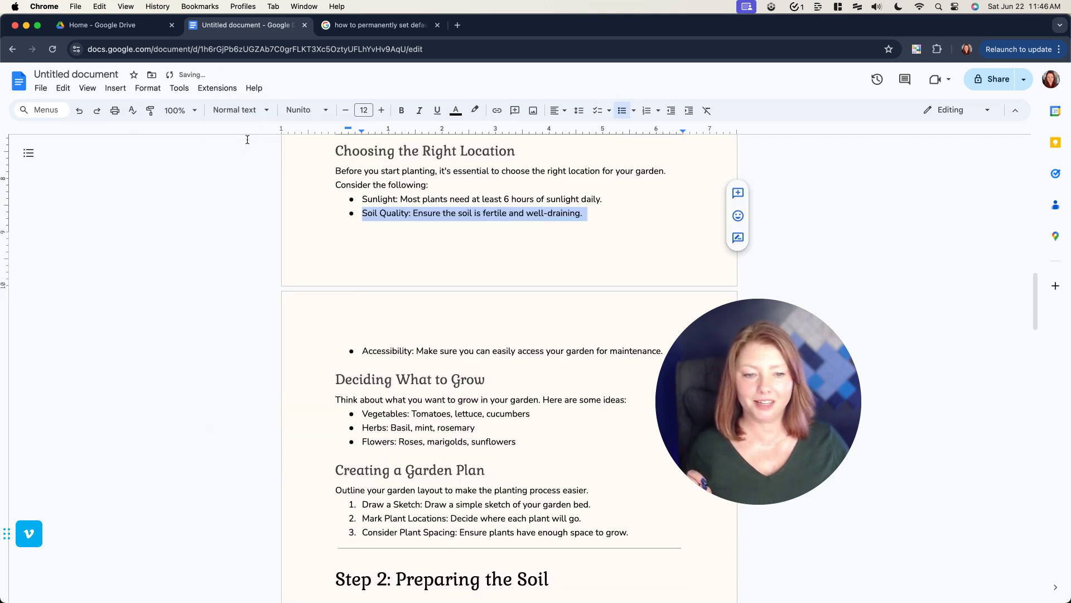
- Review the restyled headings and body text from the Step 1 subsections through to the Conclusion
left_click(478, 280)
scroll(478, 280, "down", 4)
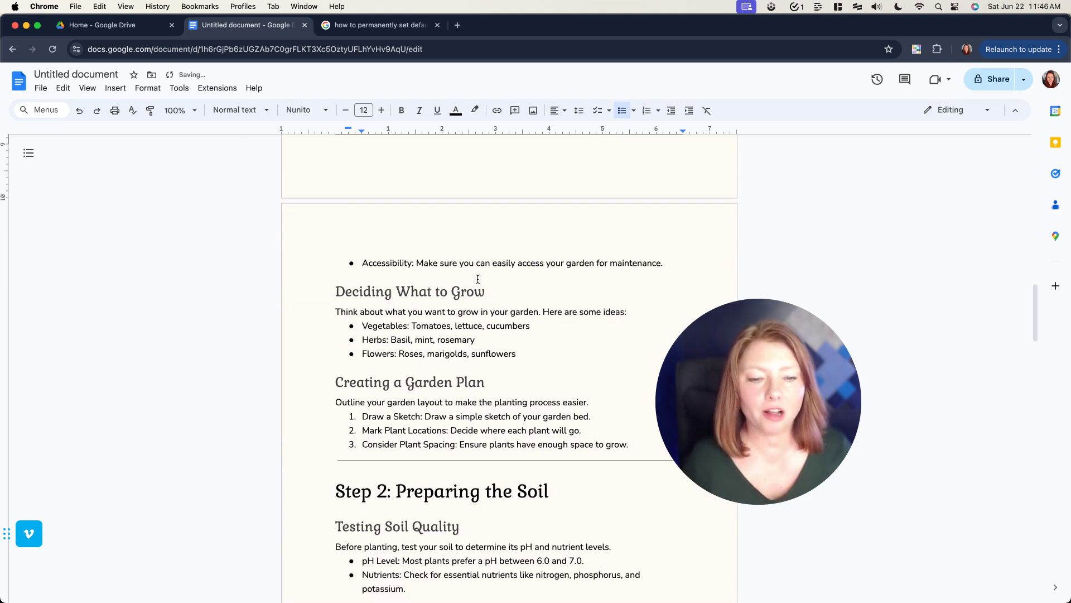
left_click(430, 258)
left_click(431, 366)
left_click(425, 256)
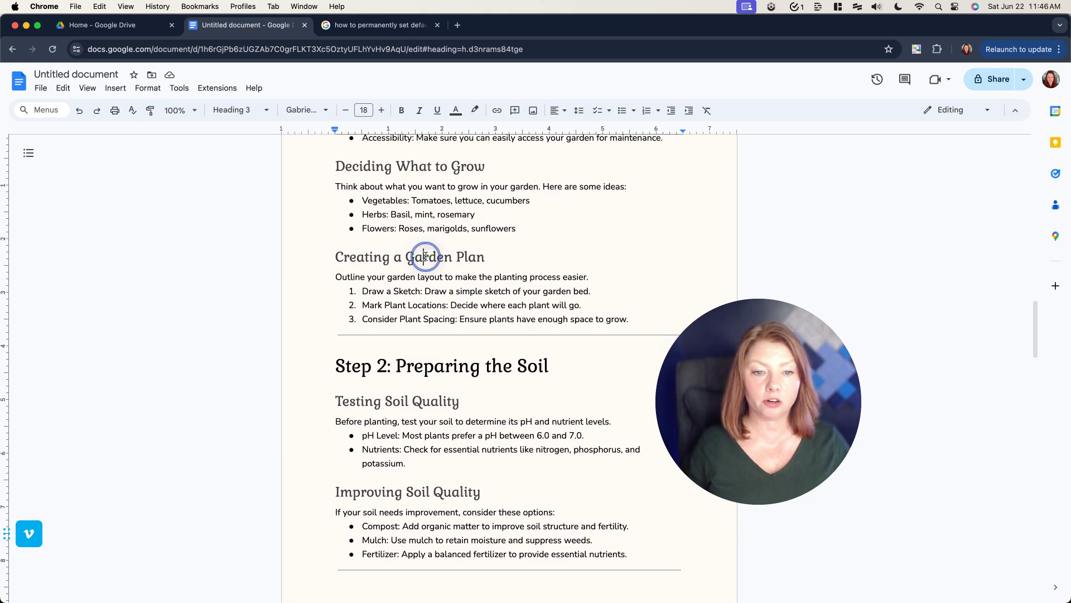
left_click(419, 310)
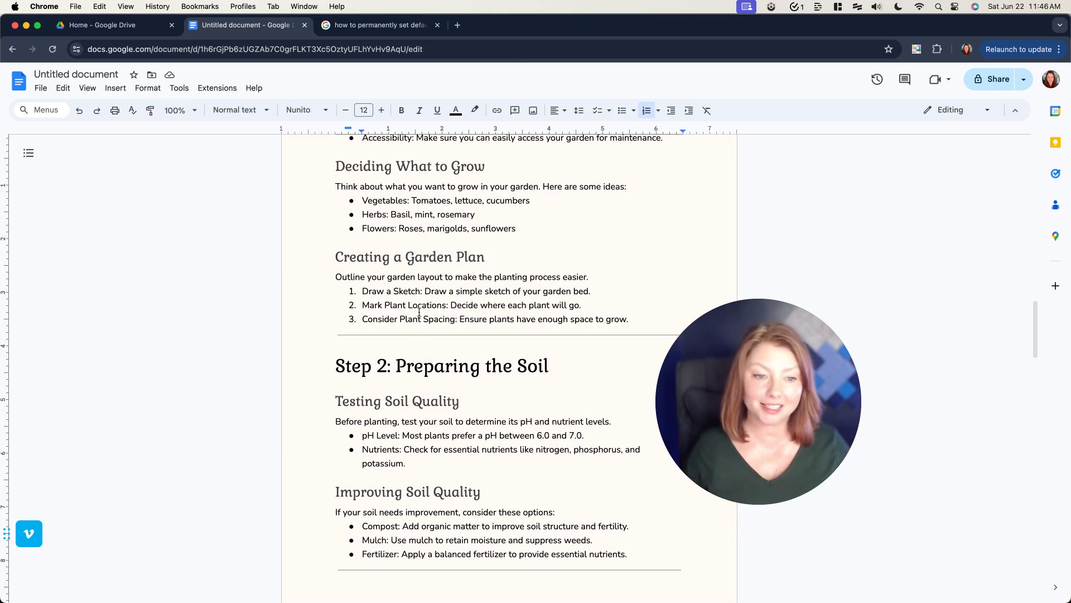
scroll(419, 311, "up", 1)
scroll(419, 311, "up", 2)
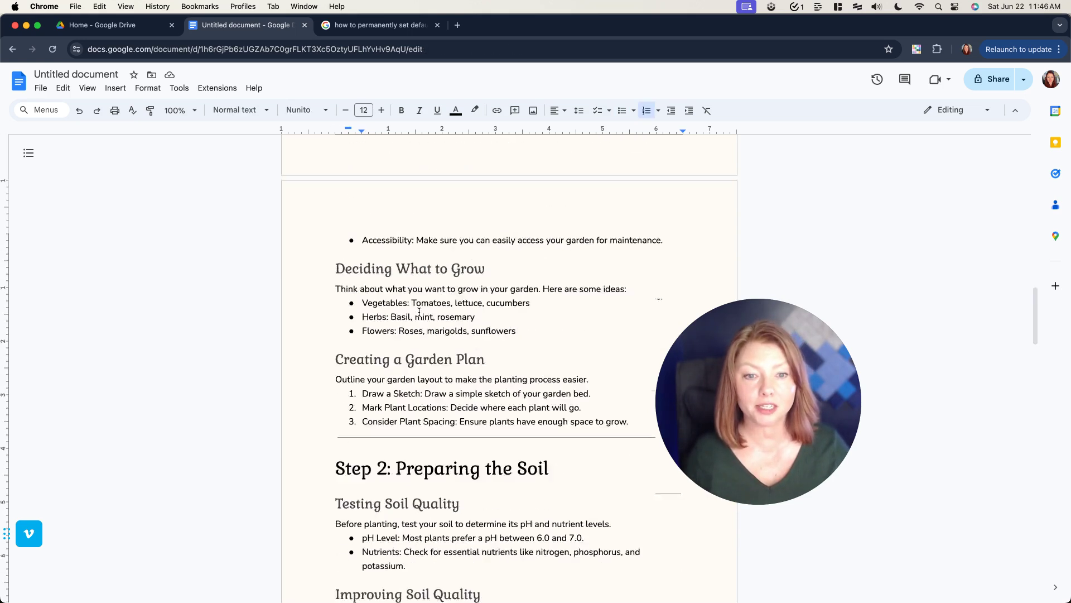
scroll(419, 312, "down", 20)
scroll(419, 311, "down", 15)
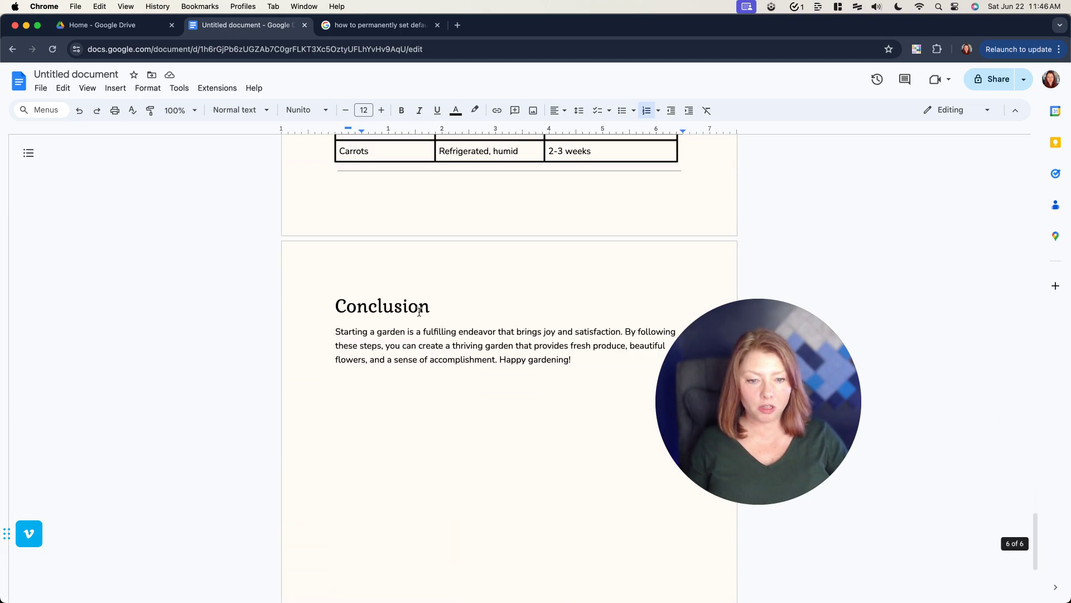
- Recolor the title "ChatGPT Grows a Garden" with the dark teal #1a535c copied from the Garden Colors palette in Color Buddy
scroll(419, 312, "up", 10)
scroll(419, 312, "up", 20)
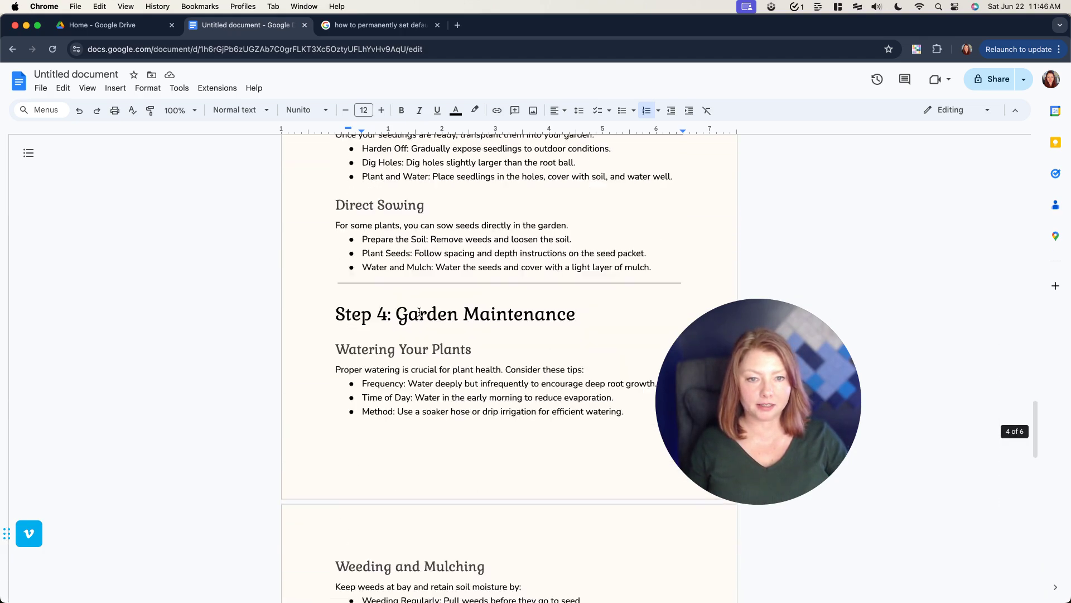
scroll(419, 312, "up", 5)
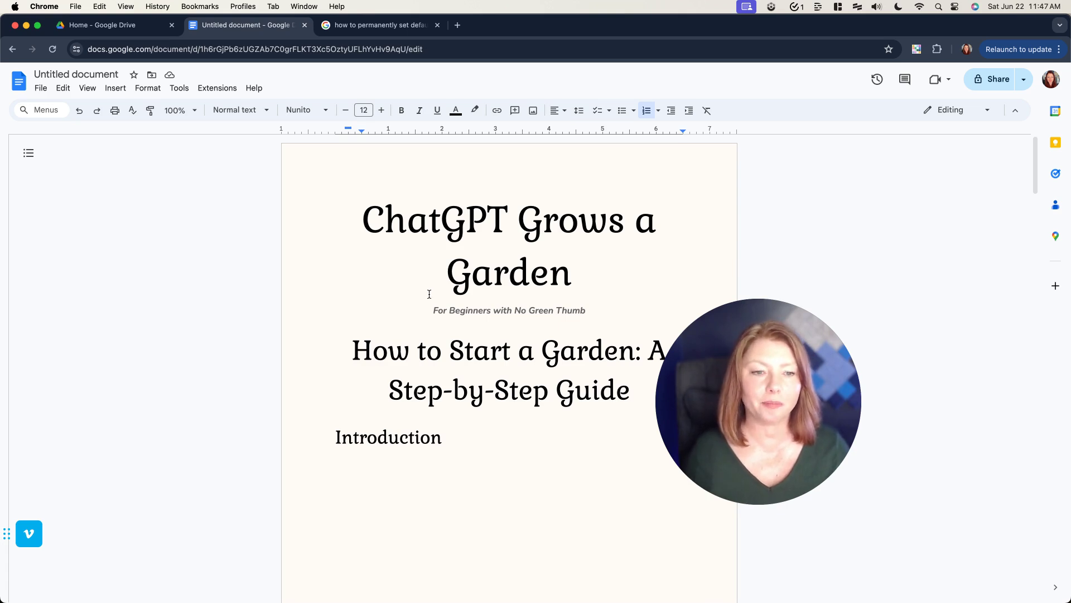
triple_click(409, 229)
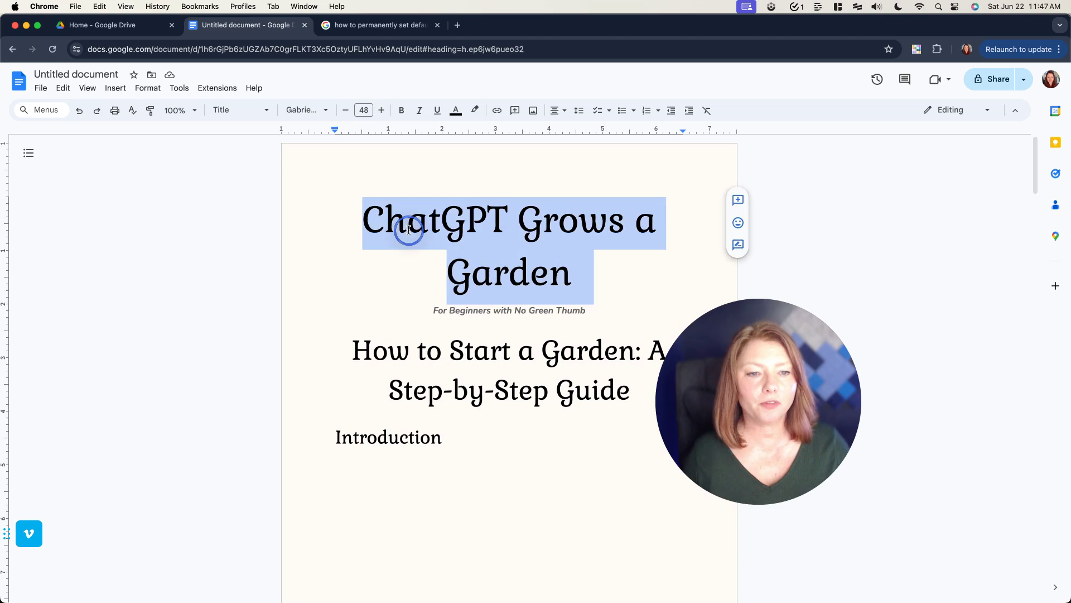
left_click(455, 110)
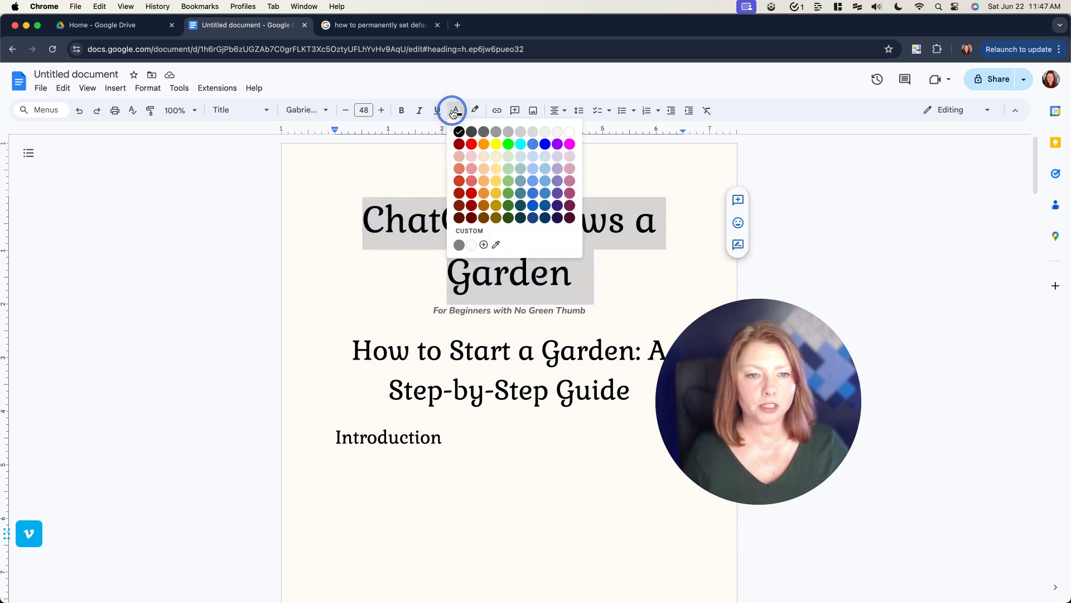
left_click(916, 49)
left_click(860, 218)
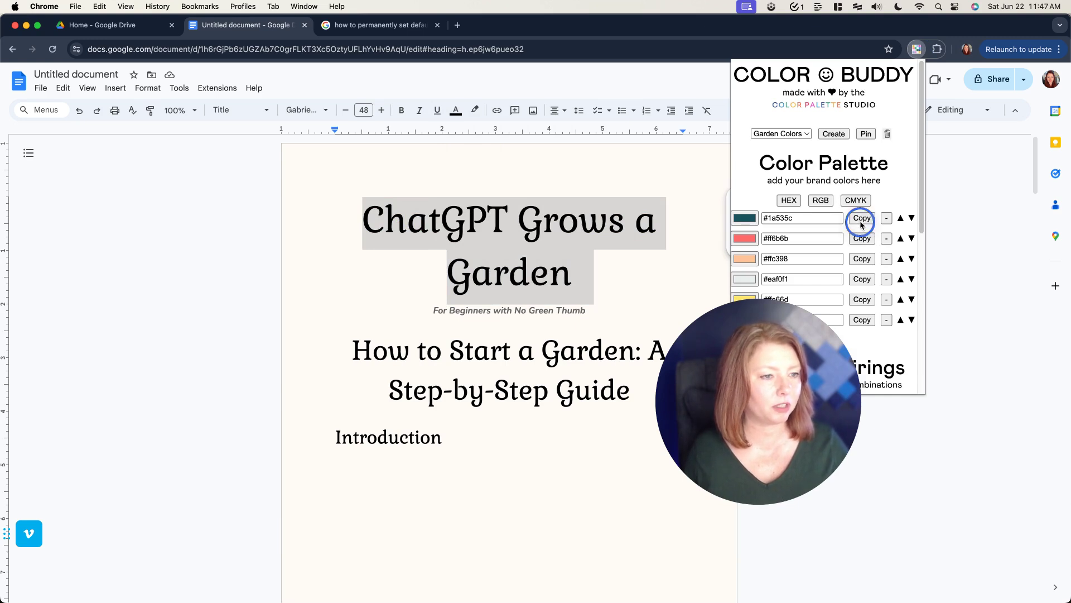
left_click(455, 110)
left_click(478, 235)
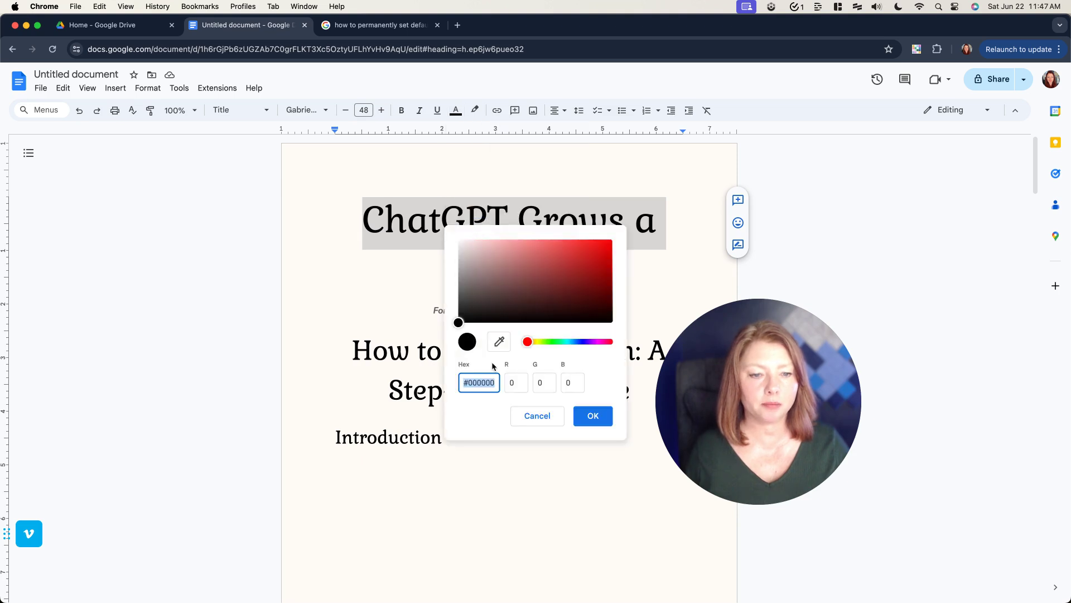
key("super+v")
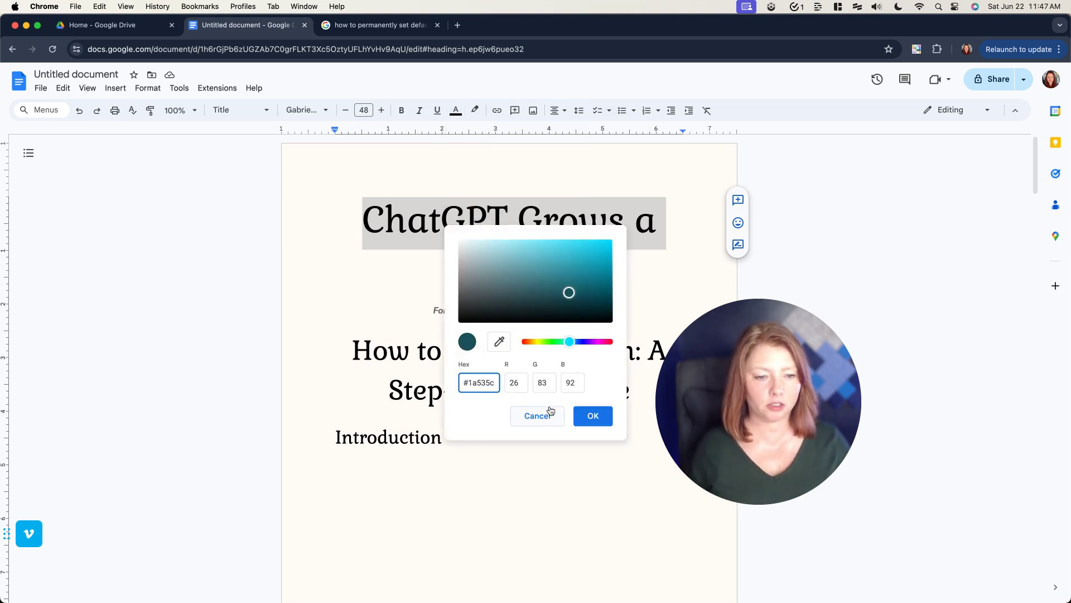
left_click(591, 415)
left_click(487, 348)
left_click(385, 220)
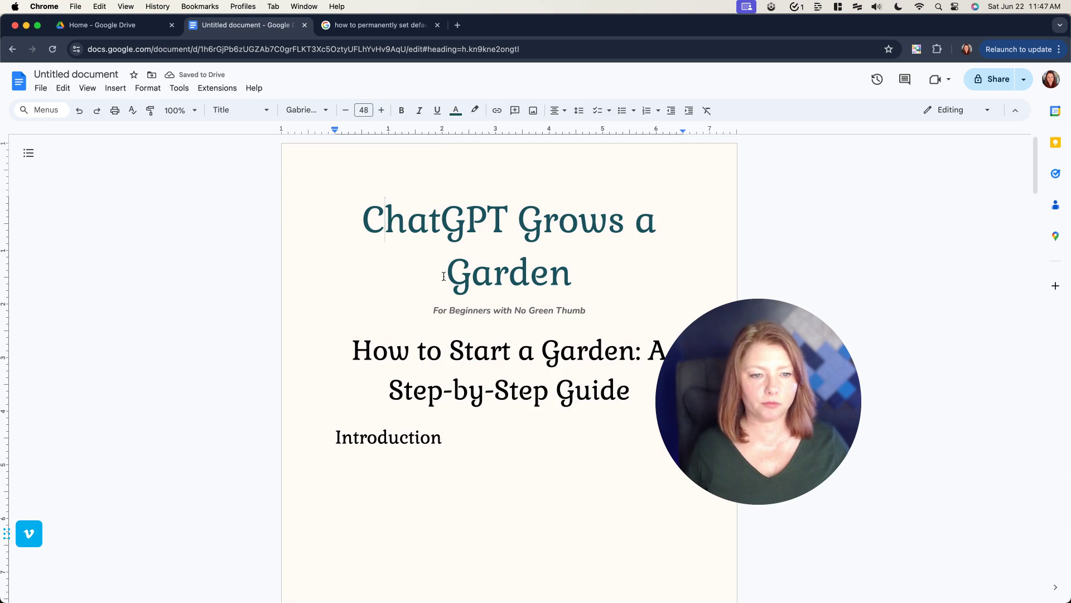
left_click(360, 211)
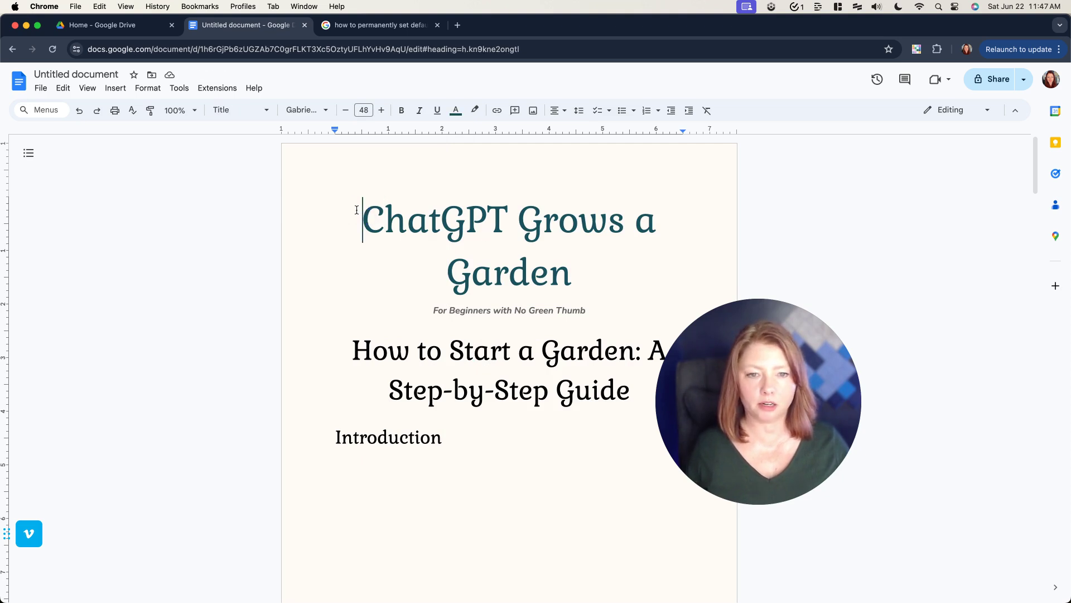
- Recolor the subtitle "For Beginners with No Green Thumb" with the coral #ff6b6b copied from the Garden Colors palette
triple_click(496, 311)
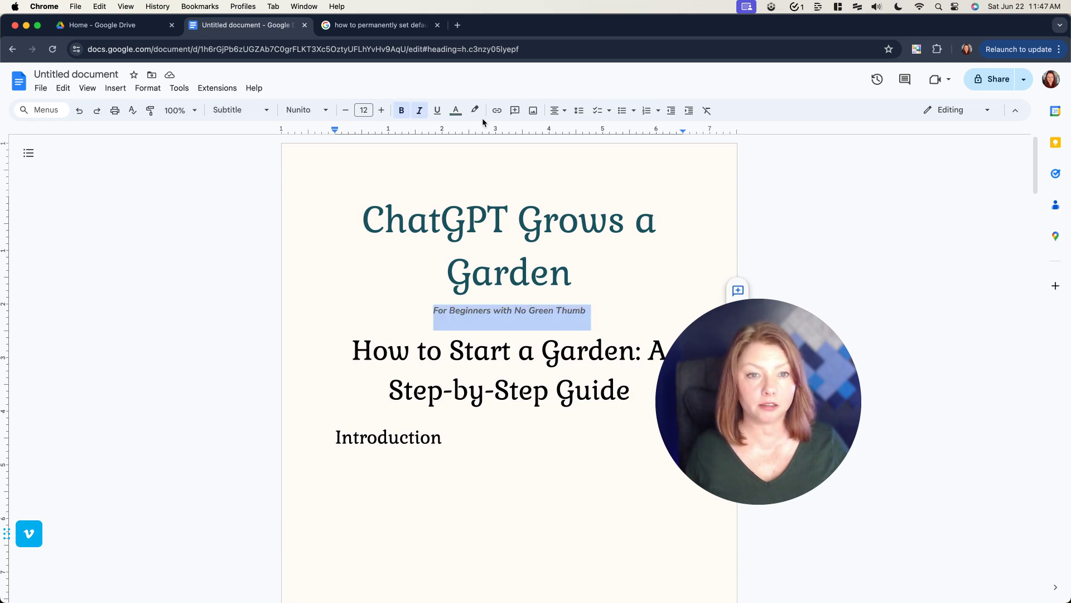
left_click(916, 49)
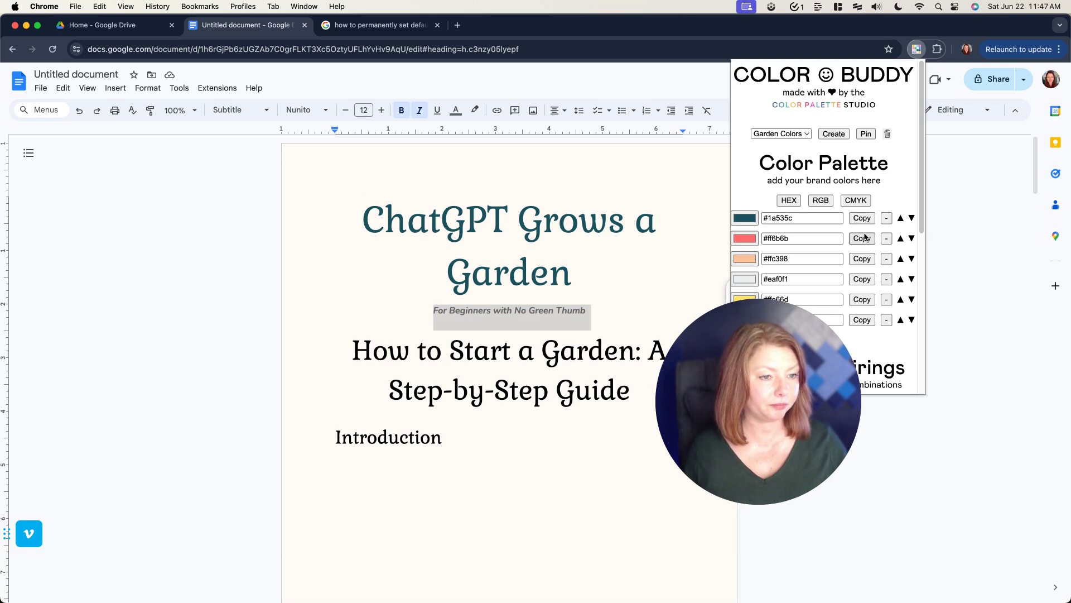
left_click(863, 239)
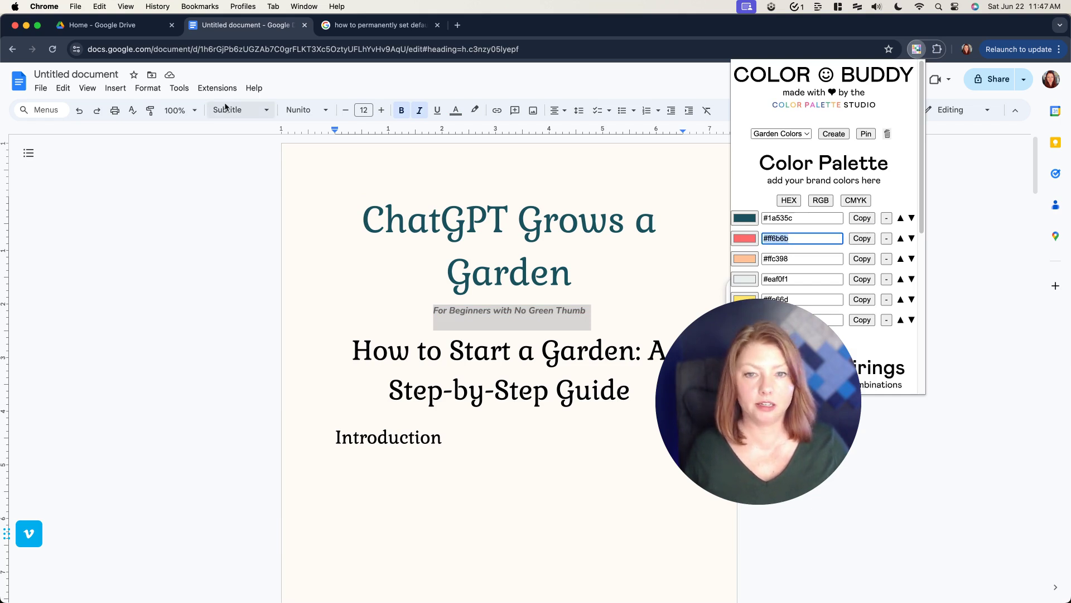
left_click(456, 112)
left_click(456, 115)
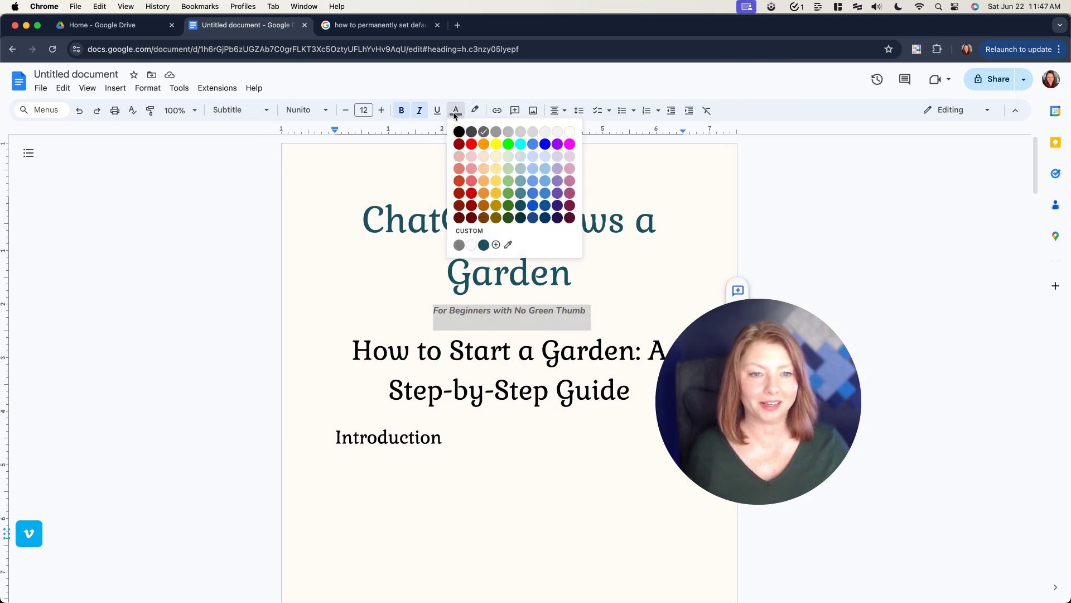
left_click(483, 235)
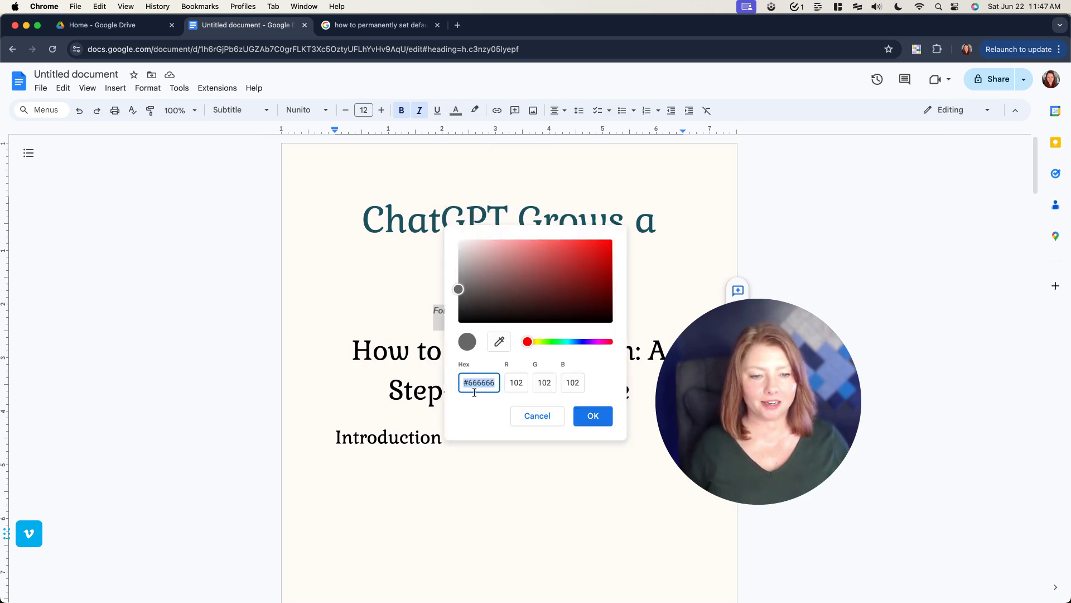
key("super+v")
left_click(604, 419)
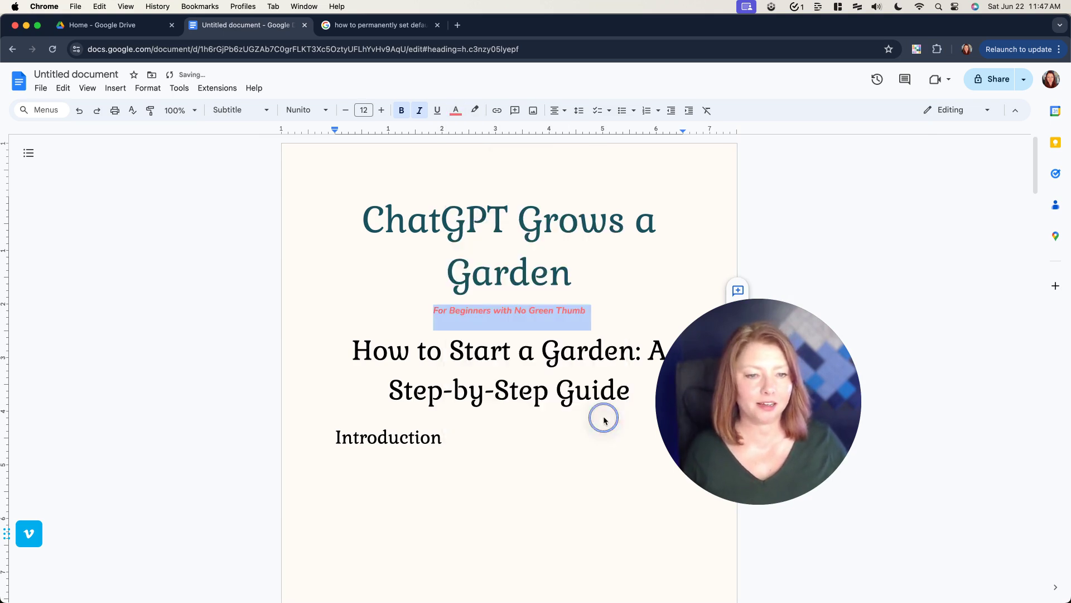
left_click(573, 329)
left_click(603, 314)
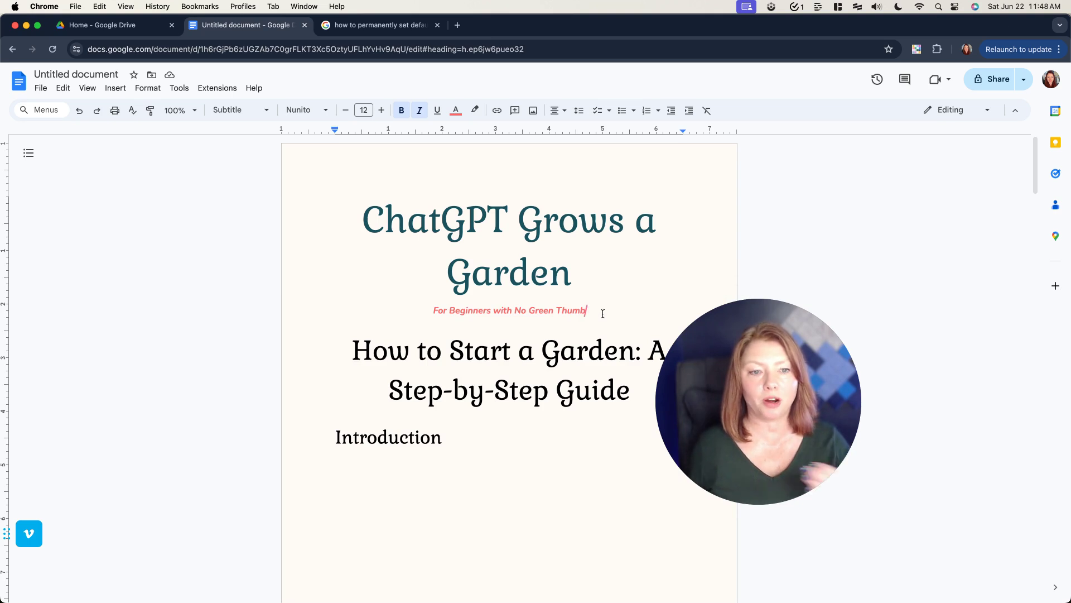
- Insert a page break before the heading "How to Start a Garden: A Step-by-Step Guide"
left_click(349, 340)
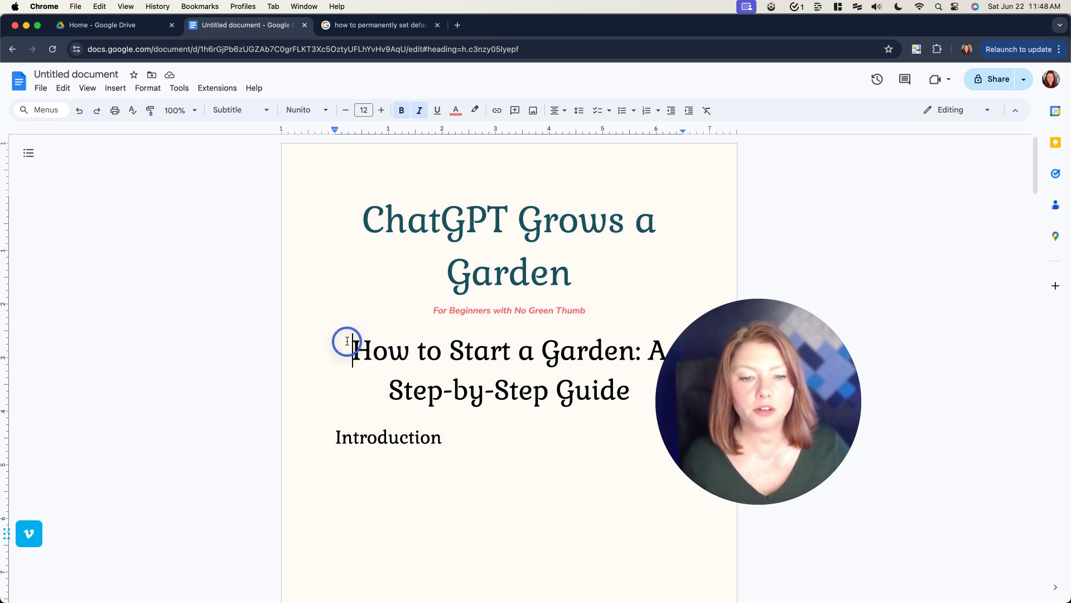
left_click(113, 87)
mouse_move(251, 403)
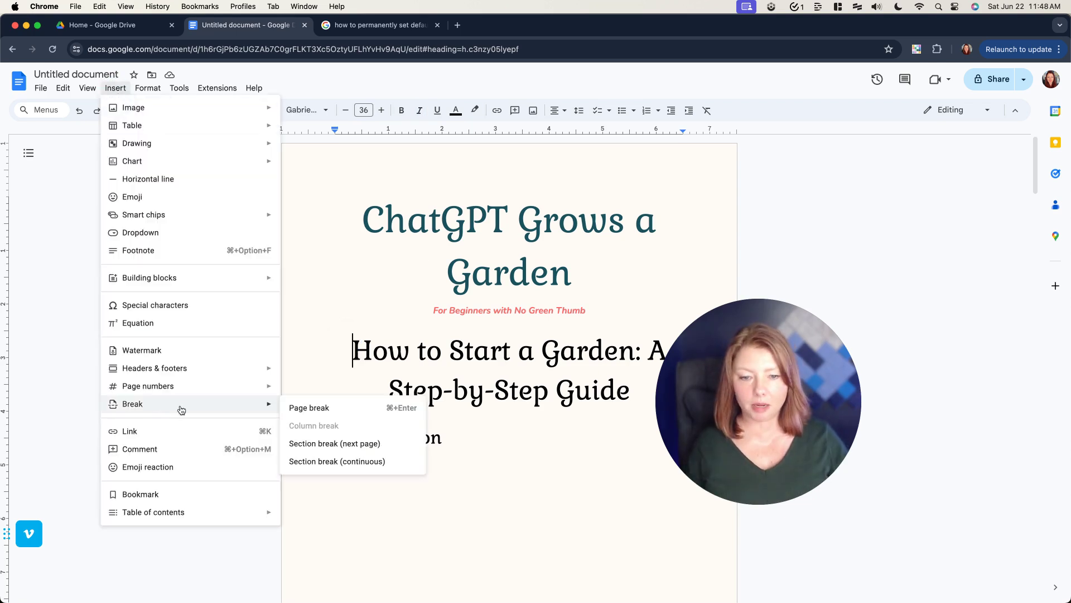
left_click(310, 410)
scroll(519, 399, "up", 10)
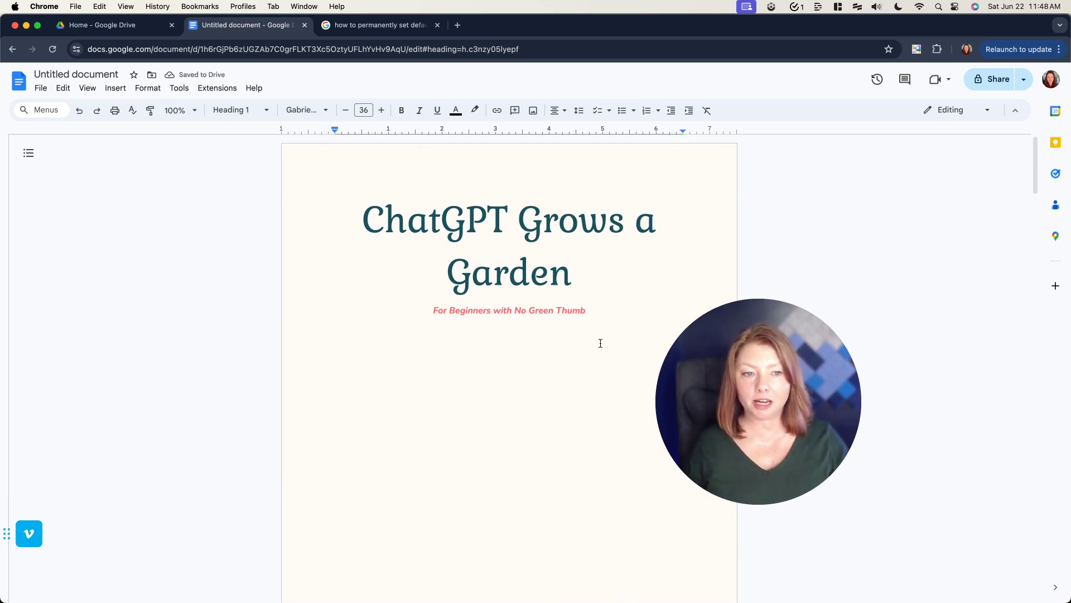
- Insert the 1,024×1,024 garden photo from the Downloads folder into the empty line below the subtitle
left_click(495, 402)
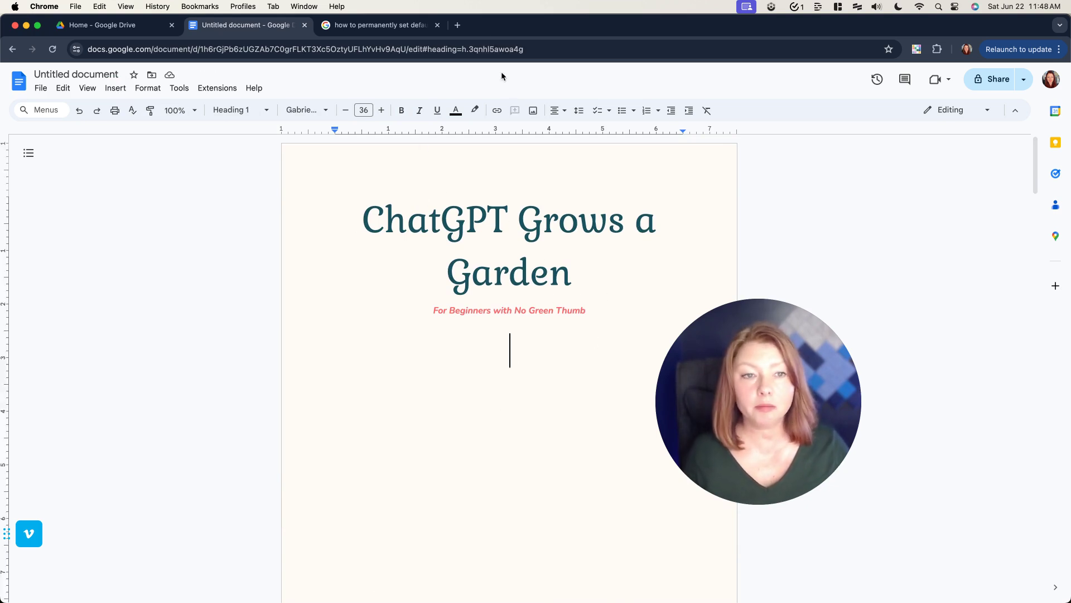
left_click(542, 111)
left_click(558, 130)
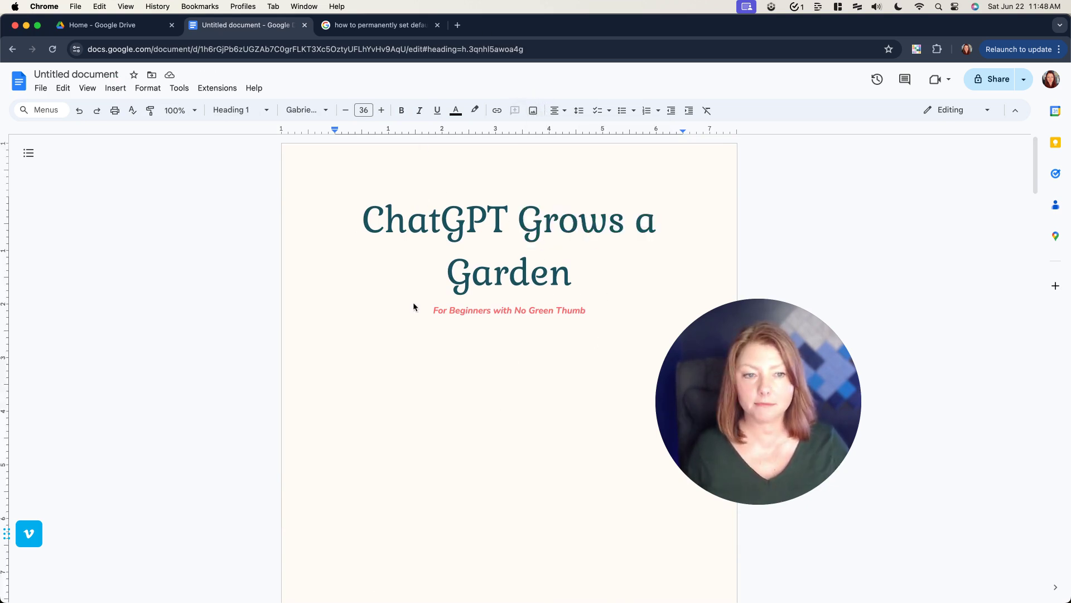
double_click(239, 202)
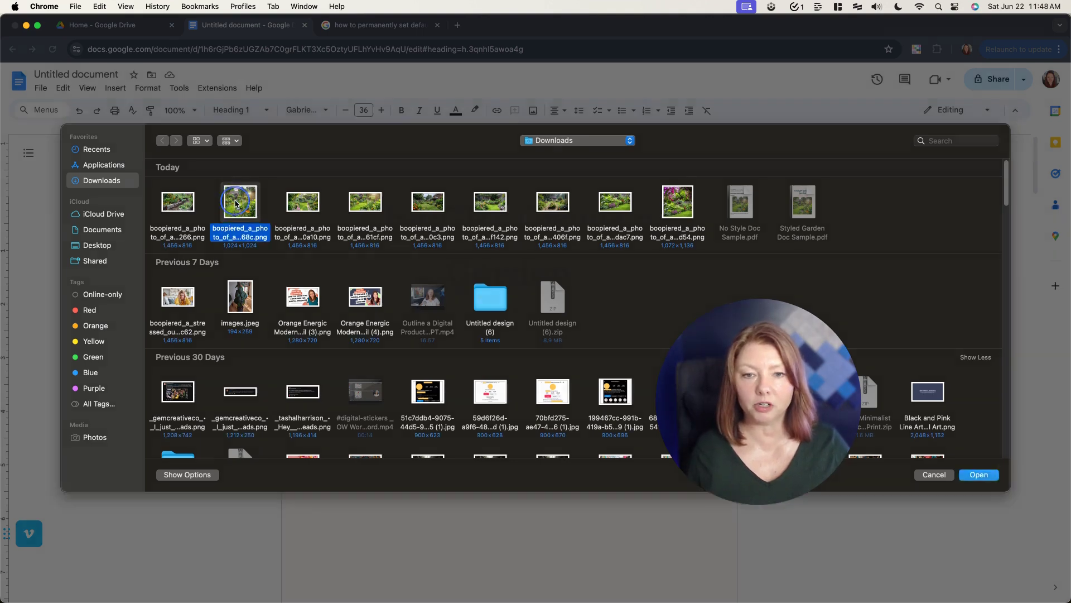
left_click(491, 296)
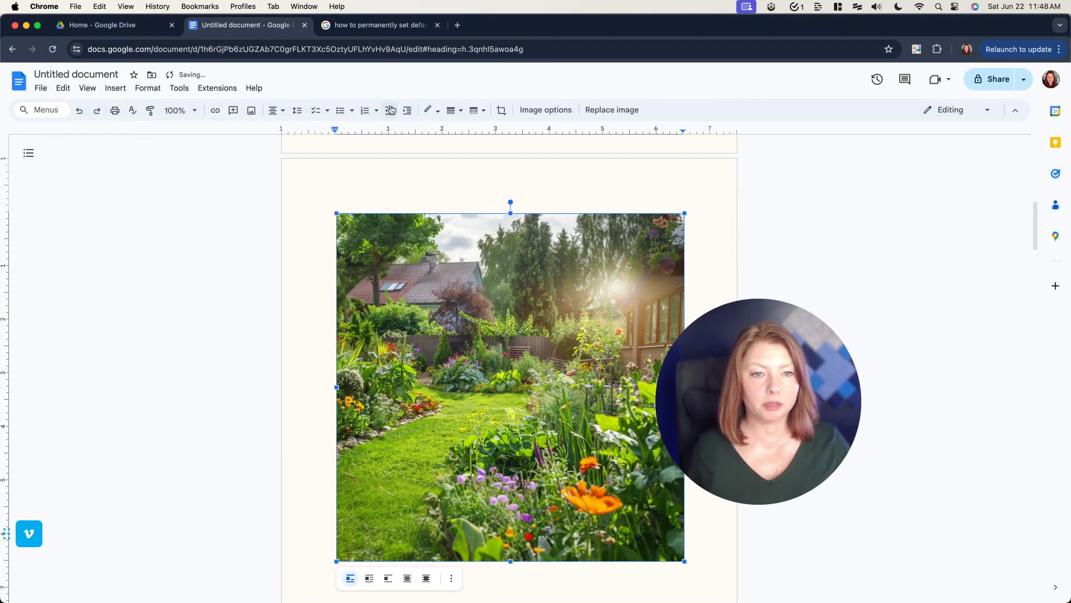
- Shrink the inserted garden photo proportionally to about 5.4 inches wide so it fits on the cover page below the subtitle
left_click(274, 108)
left_click(483, 263)
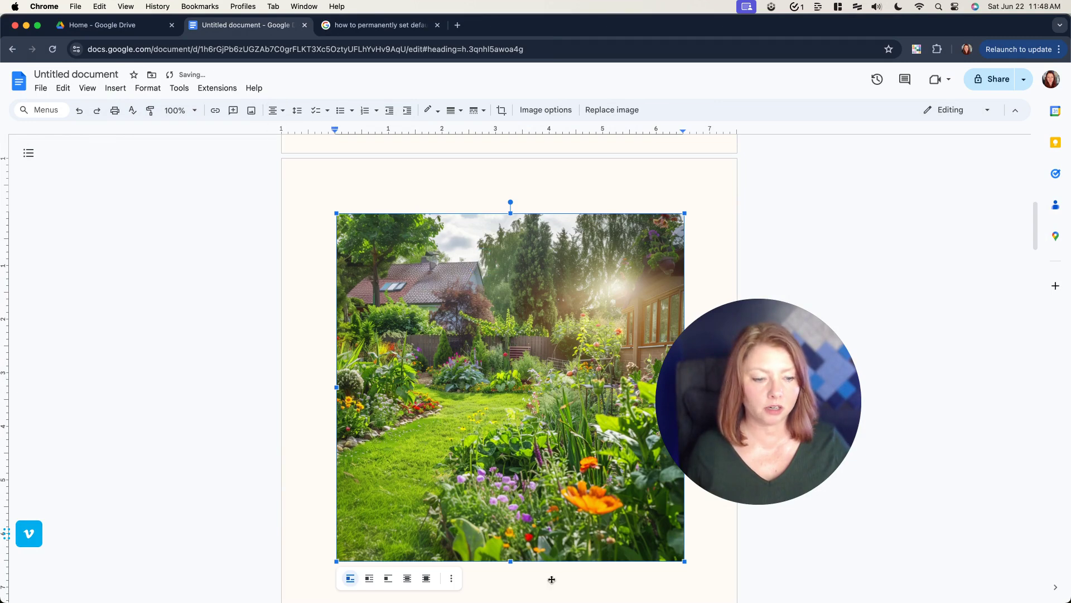
left_click_drag(336, 562, 399, 458)
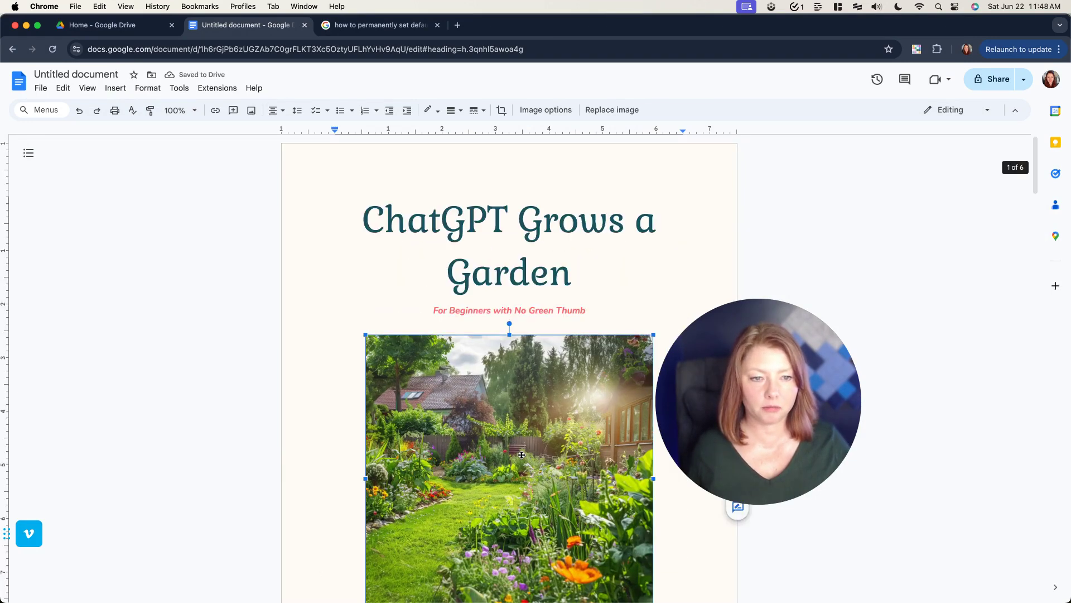
left_click(527, 427)
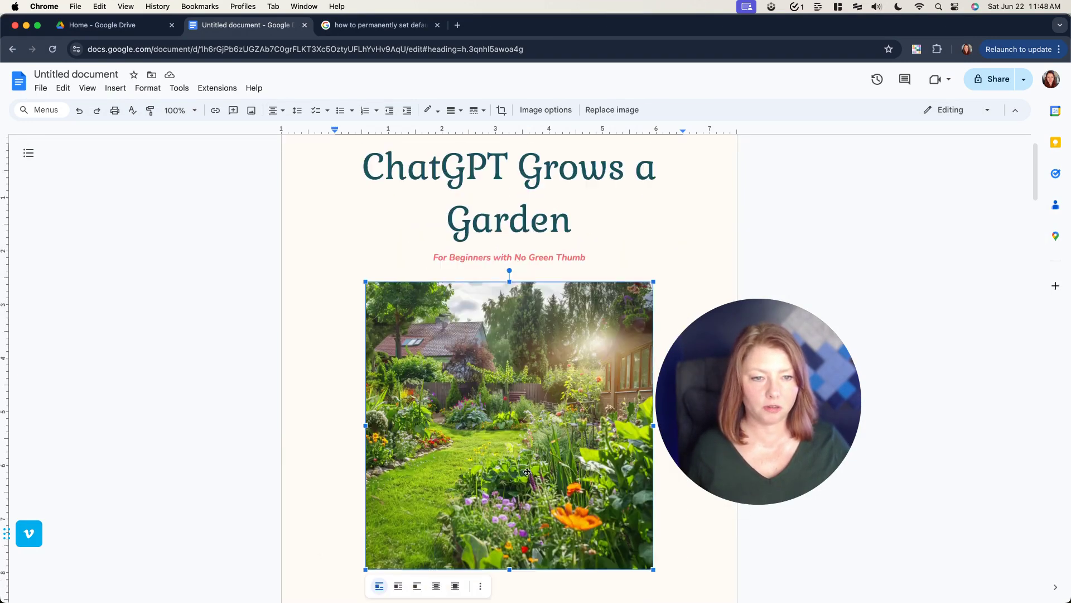
- Review the cover page's title, subtitle and photo, and the opening headings of the guide on the following page
scroll(527, 427, "down", 4)
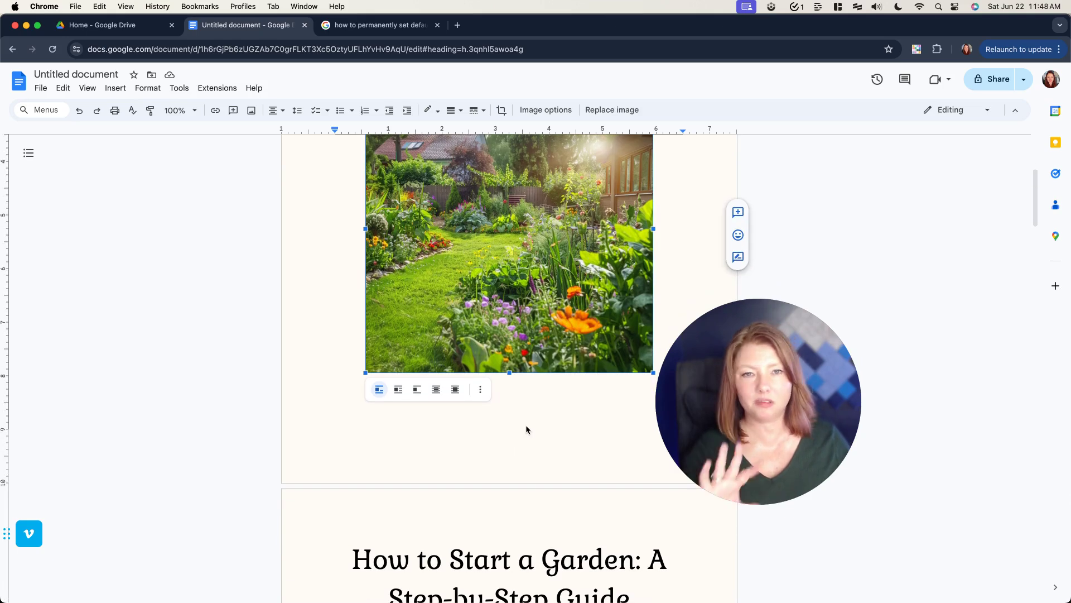
scroll(526, 429, "down", 8)
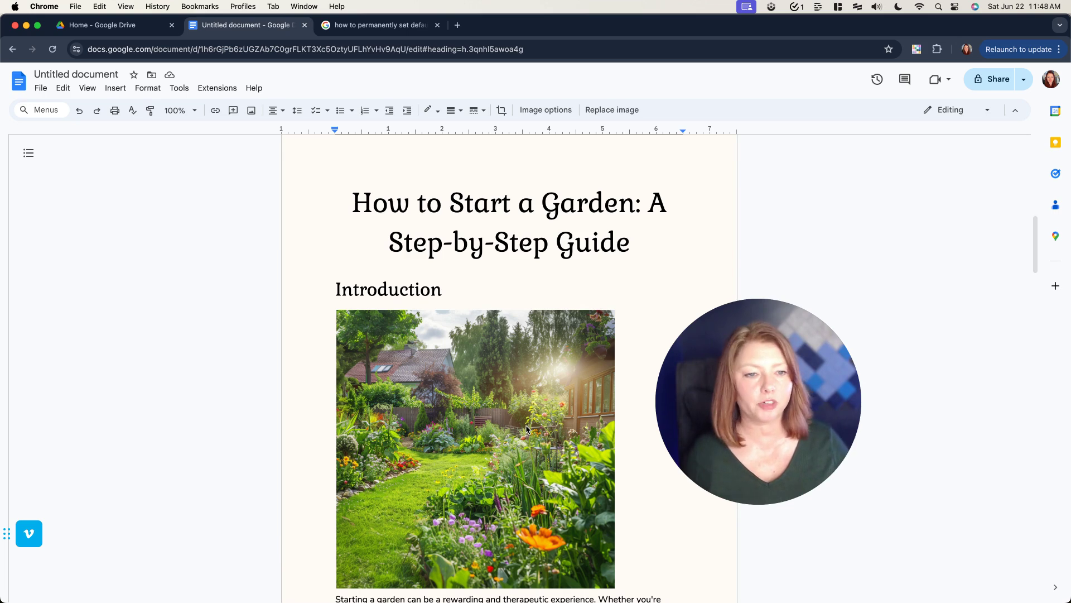
key("super+z")
scroll(536, 376, "up", 3)
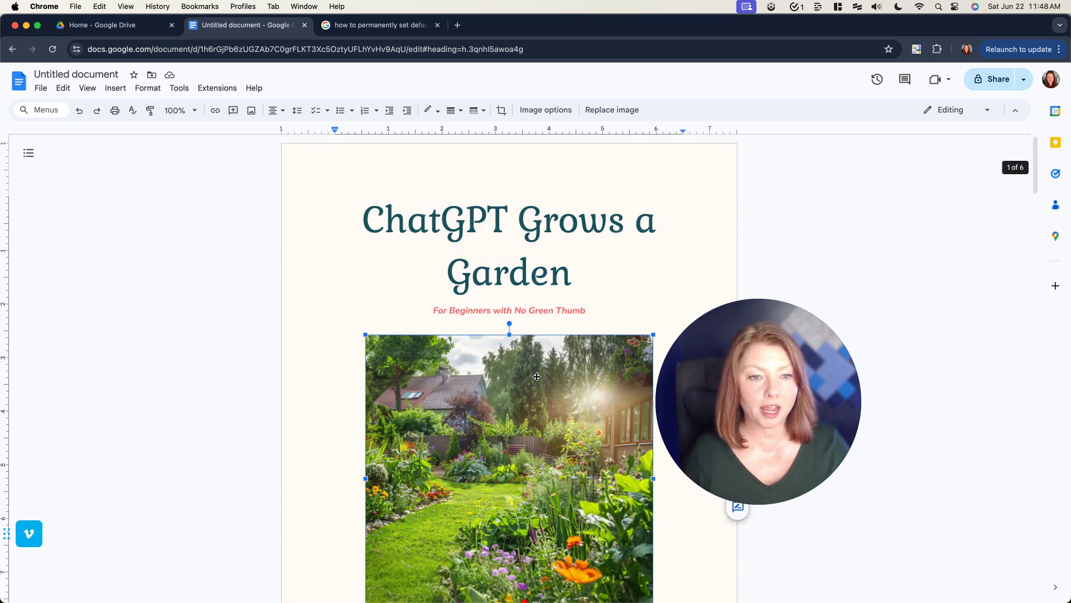
left_click(468, 226)
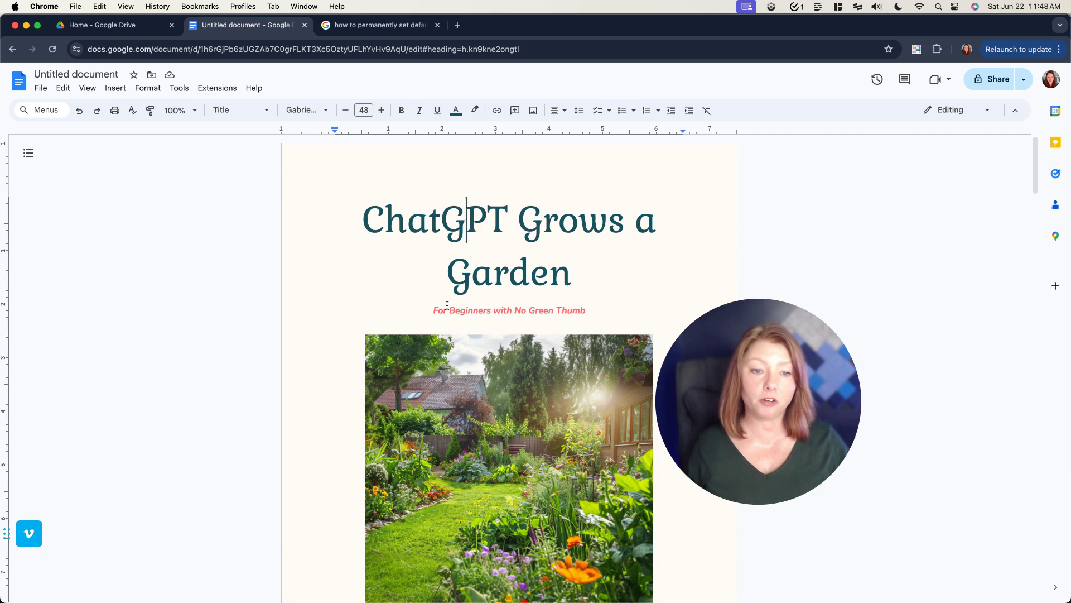
triple_click(487, 310)
left_click(601, 311)
key("super+shift+z")
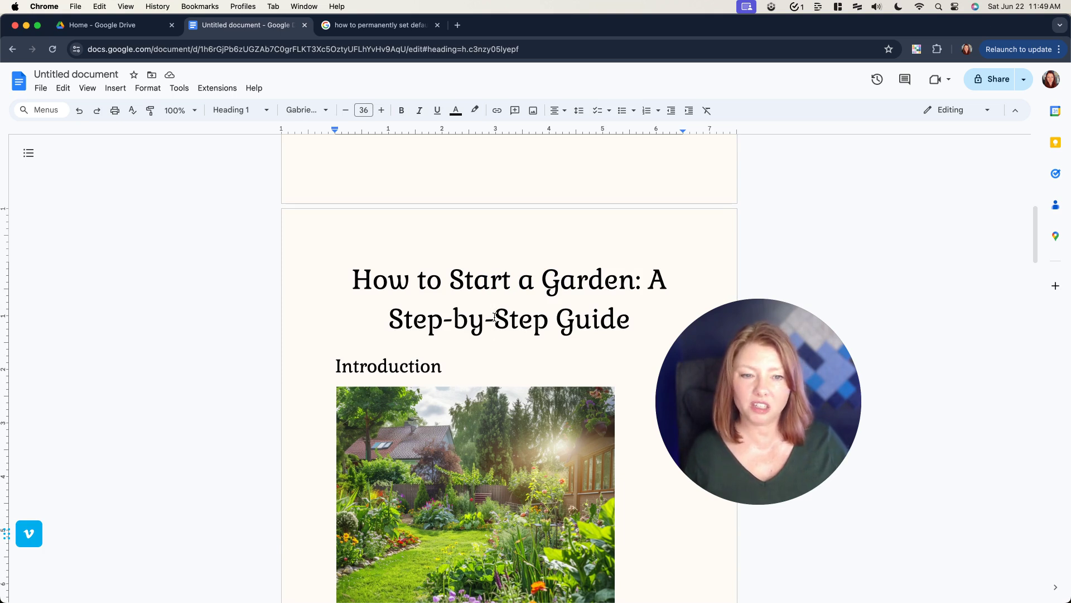
scroll(495, 316, "down", 3)
left_click(418, 296)
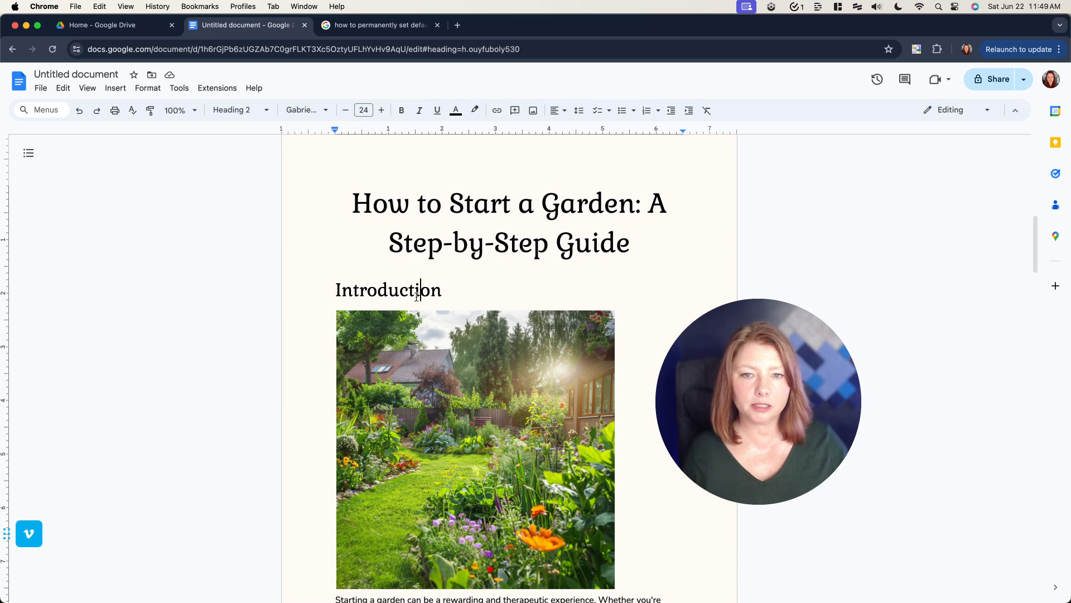
- Recolor the Step 1 subheading "Choosing the Right Location" with the saved custom coral color
scroll(416, 297, "down", 5)
scroll(416, 297, "down", 3)
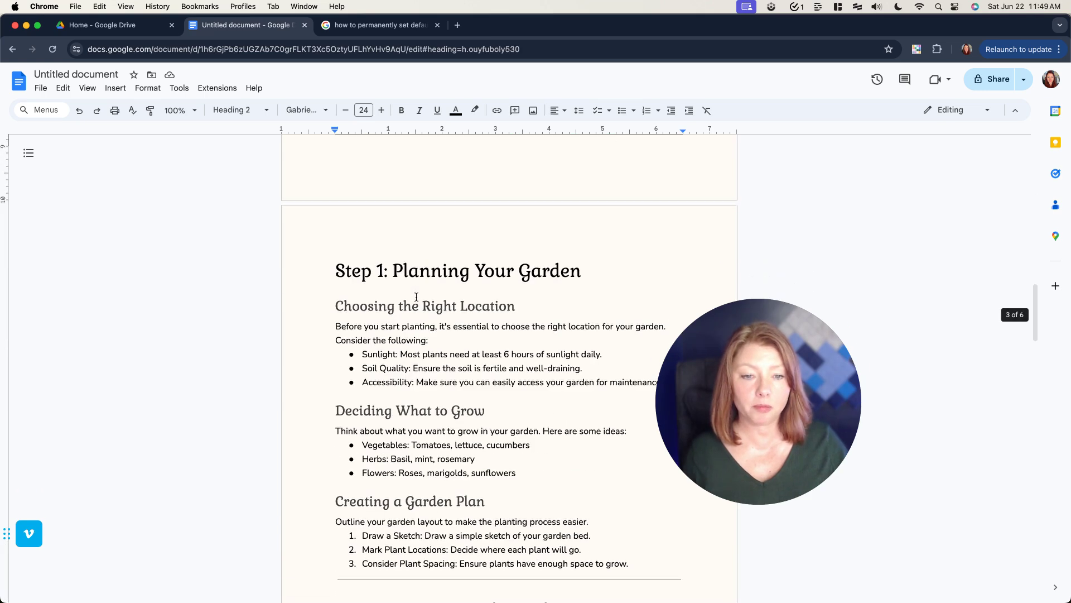
triple_click(416, 304)
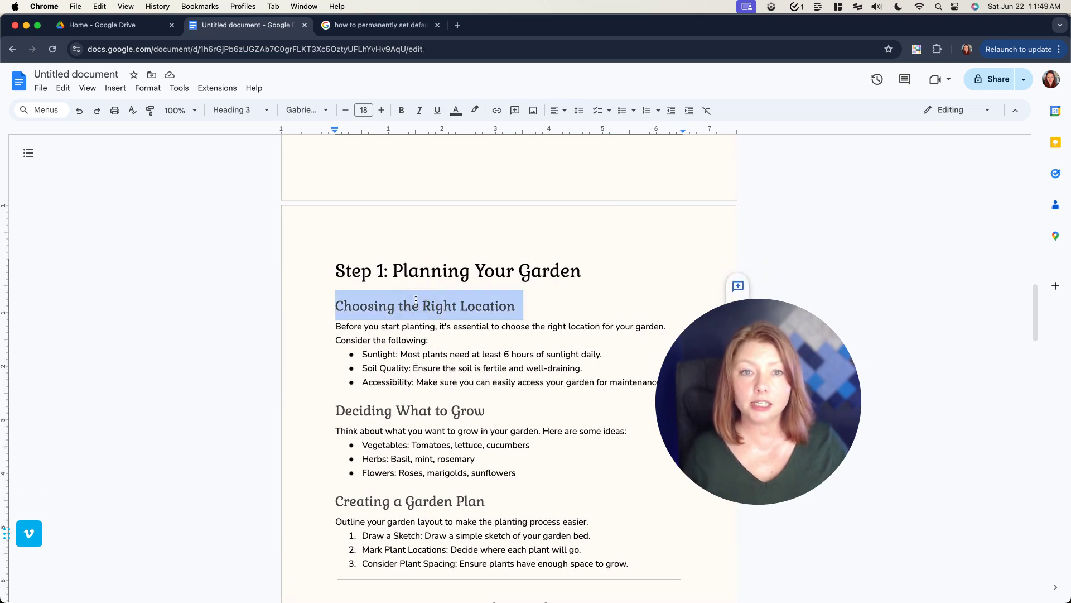
left_click(455, 111)
left_click(496, 245)
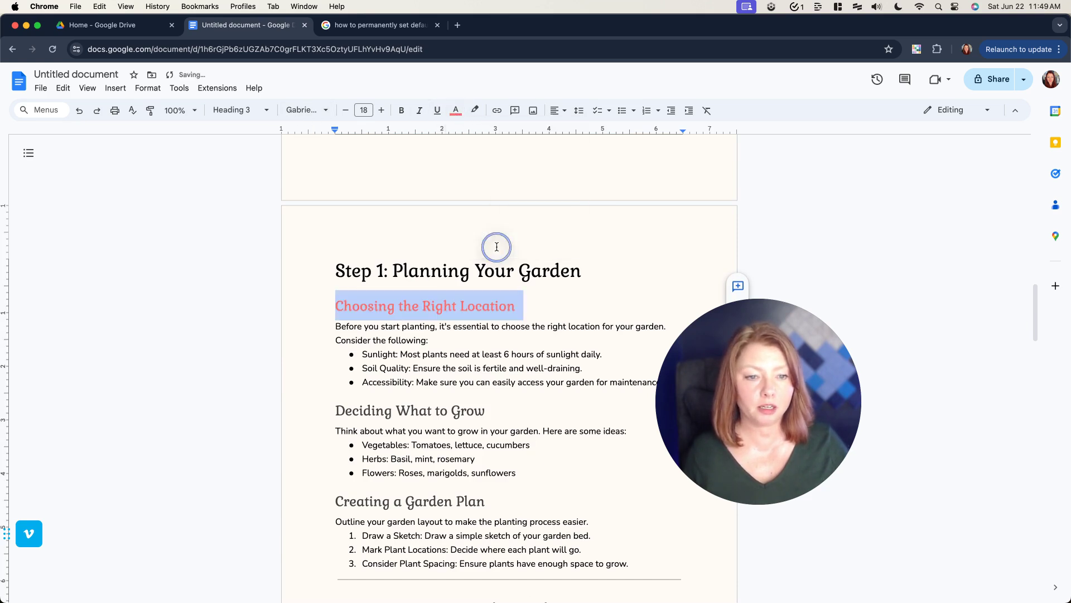
- Update the Title style to match the cover page title "ChatGPT Grows a Garden"
scroll(429, 271, "up", 10)
scroll(430, 271, "up", 10)
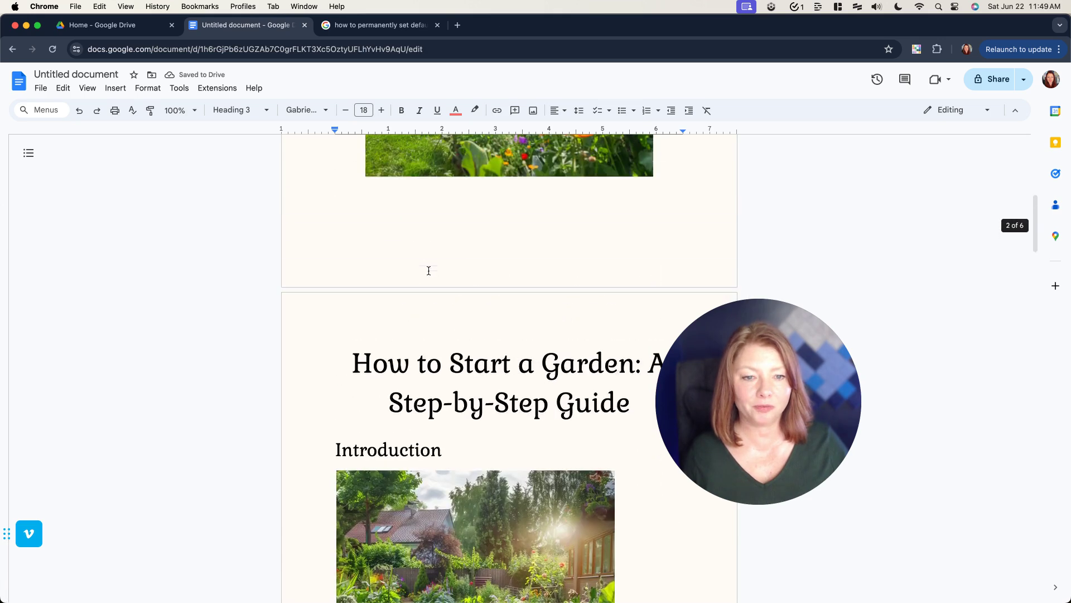
triple_click(469, 195)
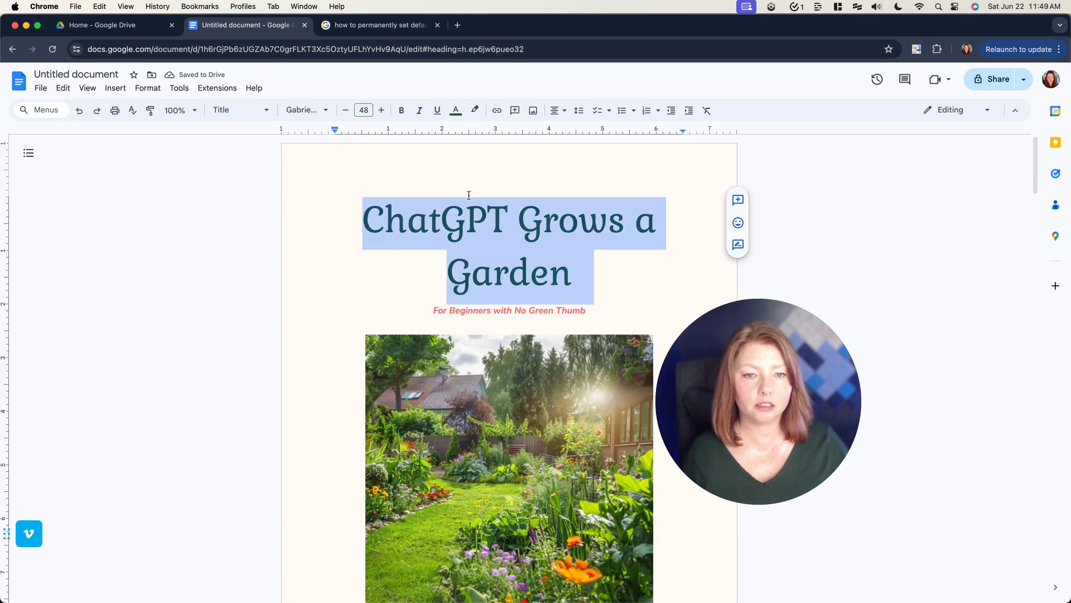
left_click(239, 110)
mouse_move(290, 181)
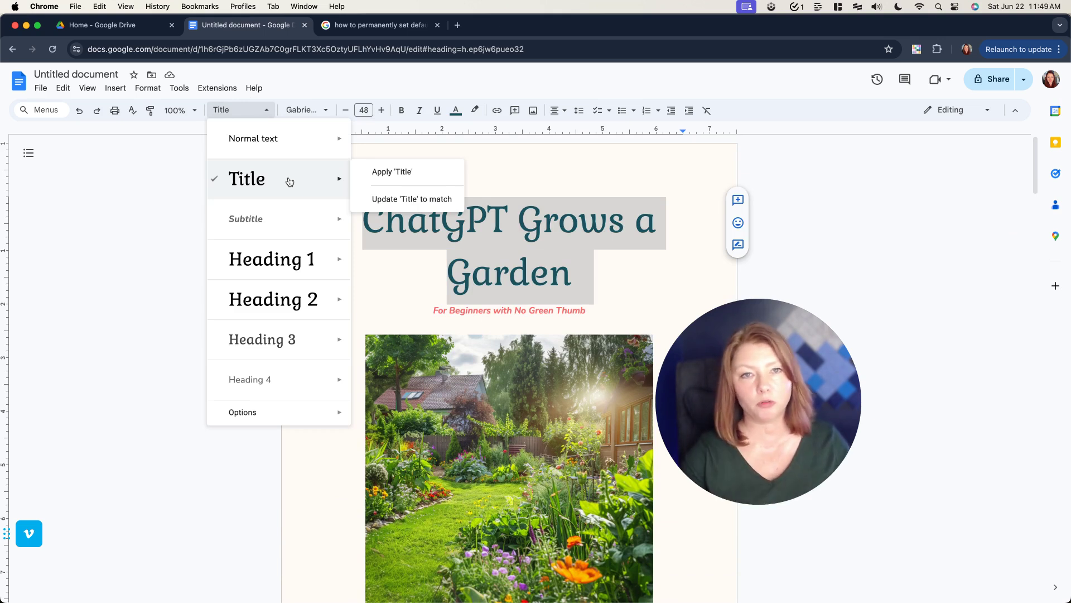
left_click(401, 201)
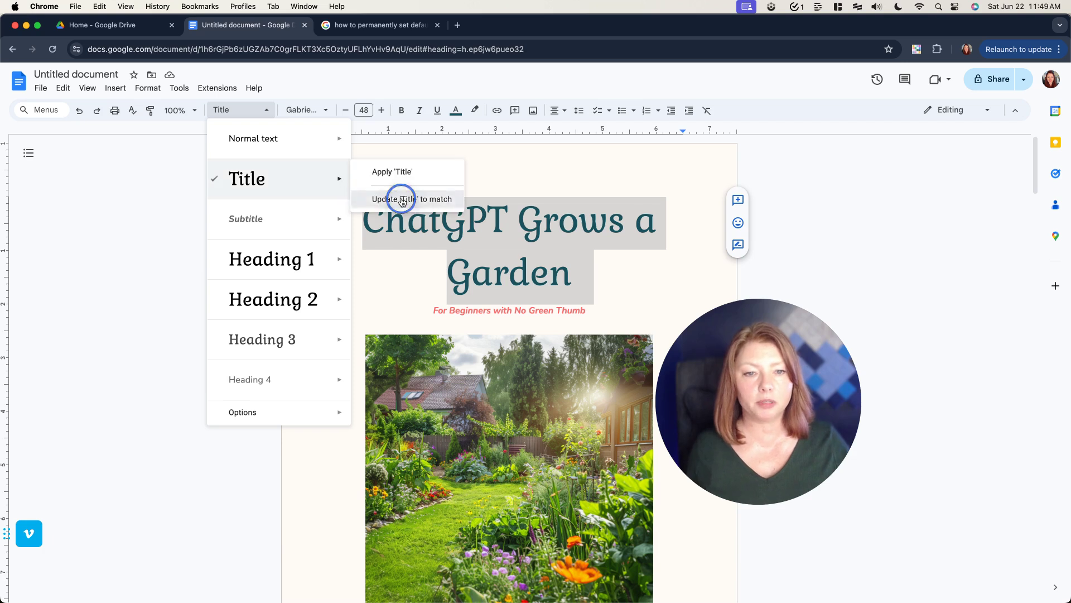
- Update the Subtitle style to match the cover page subtitle "For Beginners with No Green Thumb"
triple_click(486, 310)
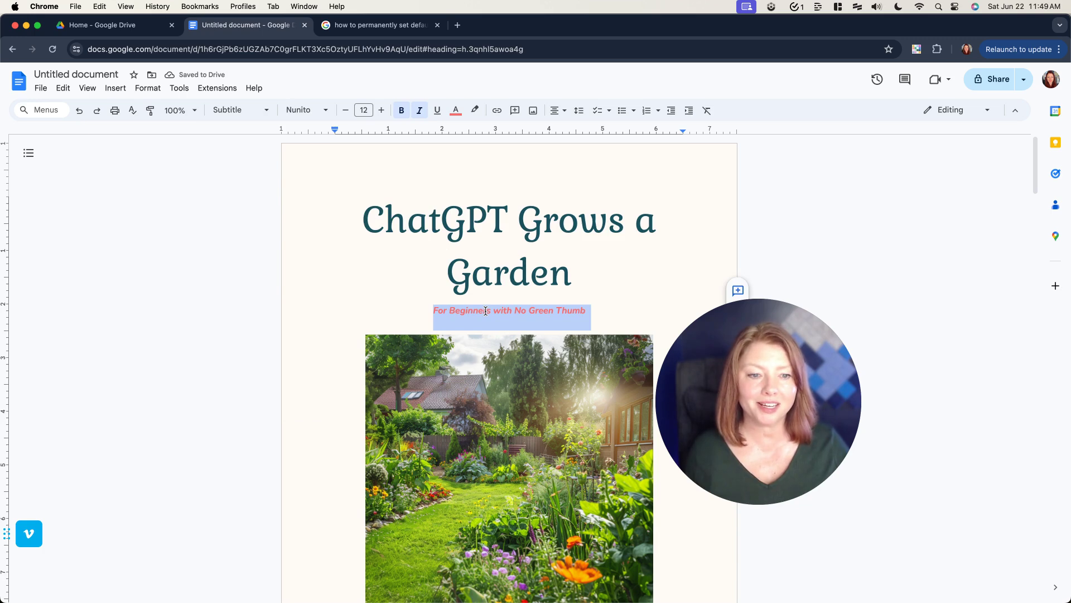
left_click(258, 110)
mouse_move(335, 216)
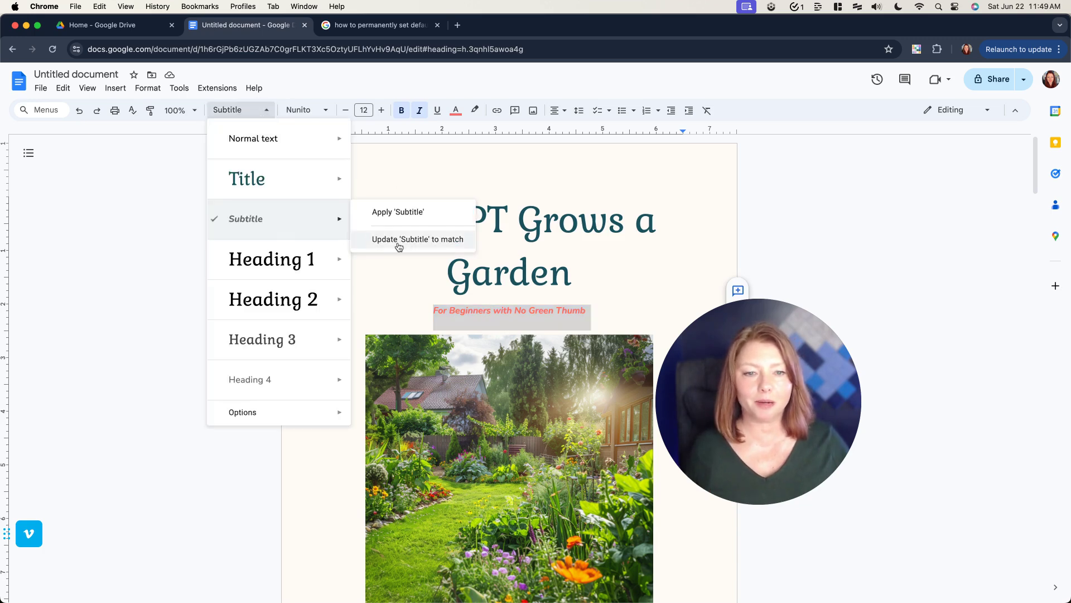
left_click(399, 242)
left_click(400, 242)
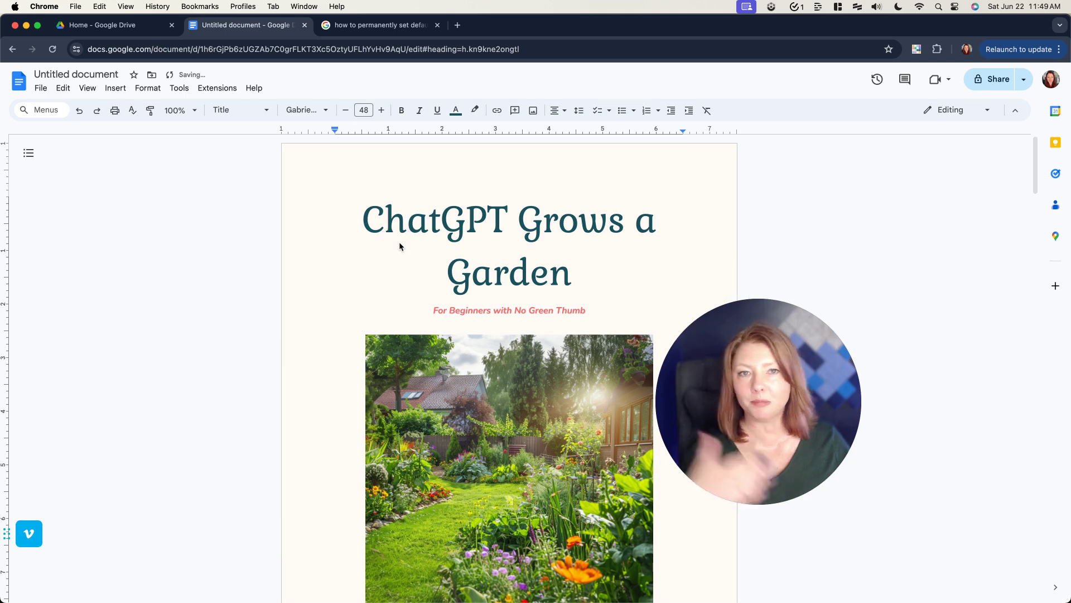
- Update the Heading 3 style to match the coral Step 1 subheading "Choosing the Right Location"
scroll(400, 242, "down", 15)
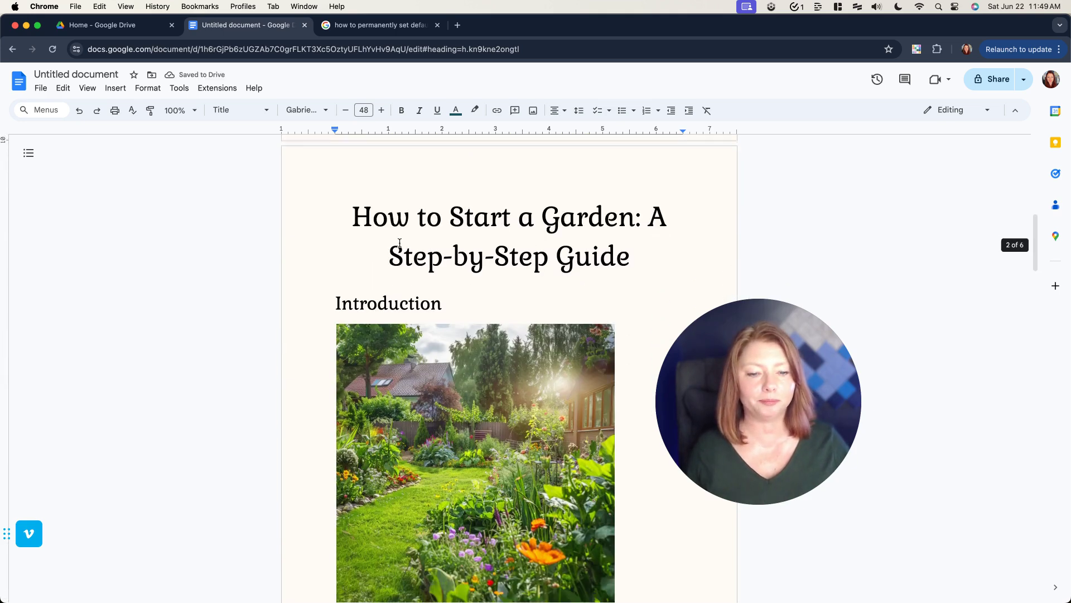
scroll(399, 243, "up", 8)
triple_click(392, 268)
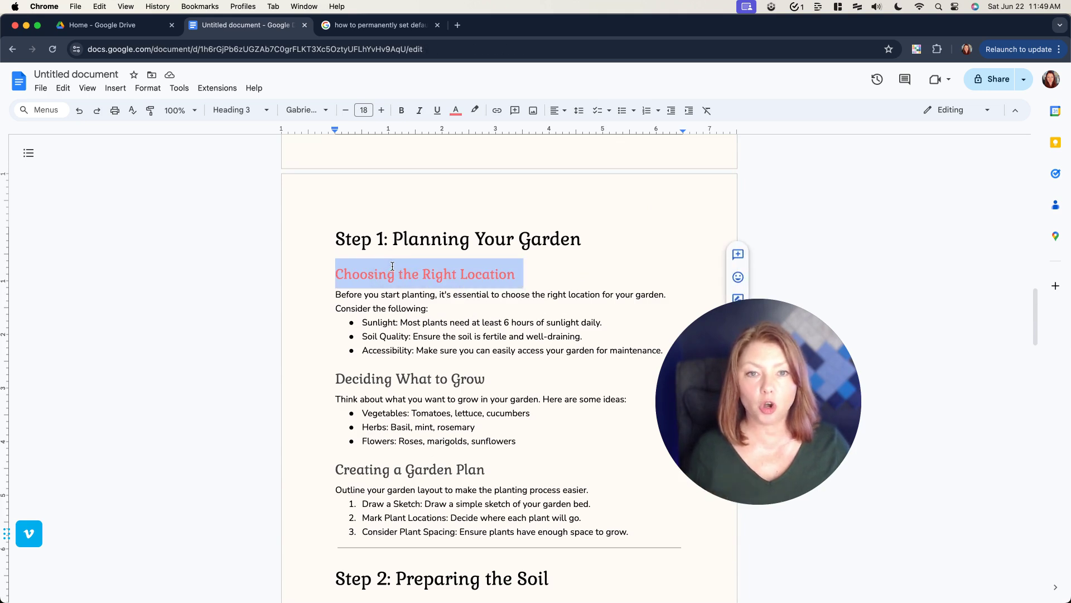
left_click(244, 110)
mouse_move(306, 221)
mouse_move(313, 343)
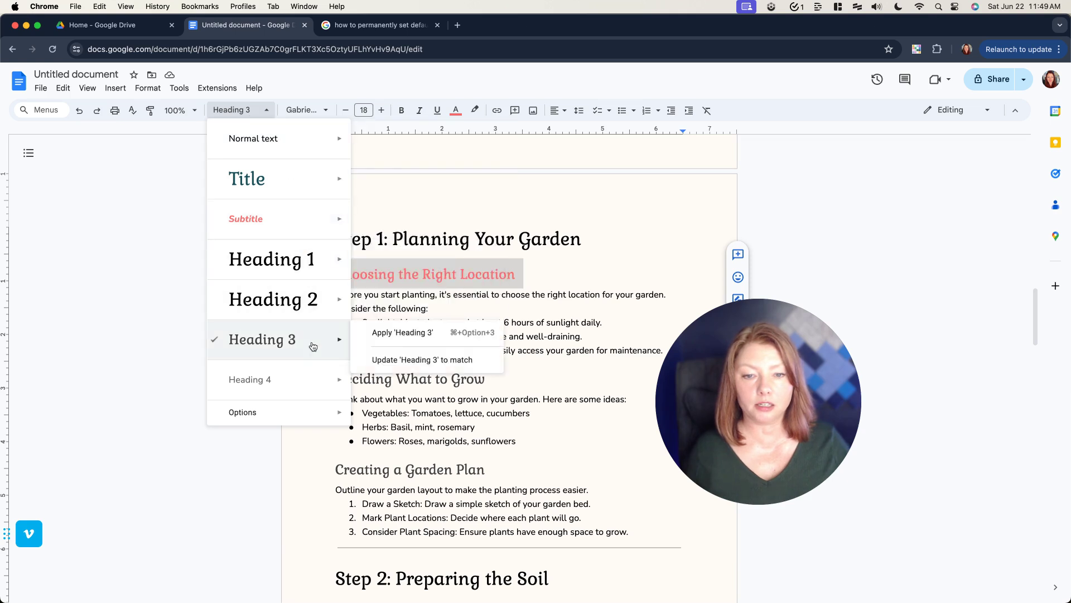
left_click(408, 357)
- Review the subheadings and body text throughout the guide, and check the style list from the "Step 2: Preparing the Soil" heading
scroll(514, 385, "down", 10)
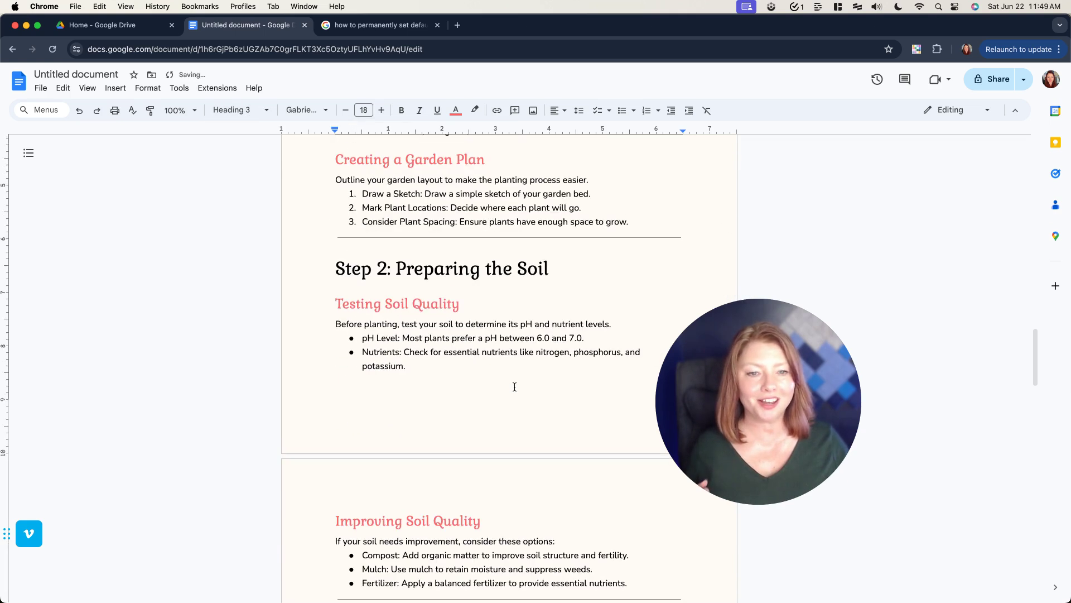
scroll(514, 386, "down", 10)
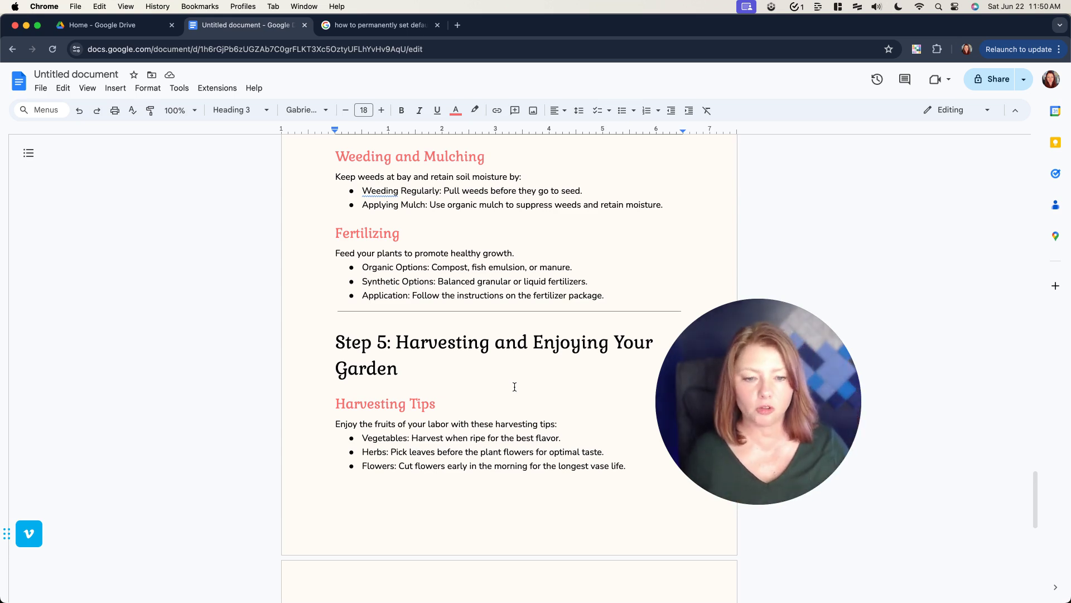
scroll(514, 387, "up", 20)
scroll(422, 282, "down", 12)
left_click(422, 282)
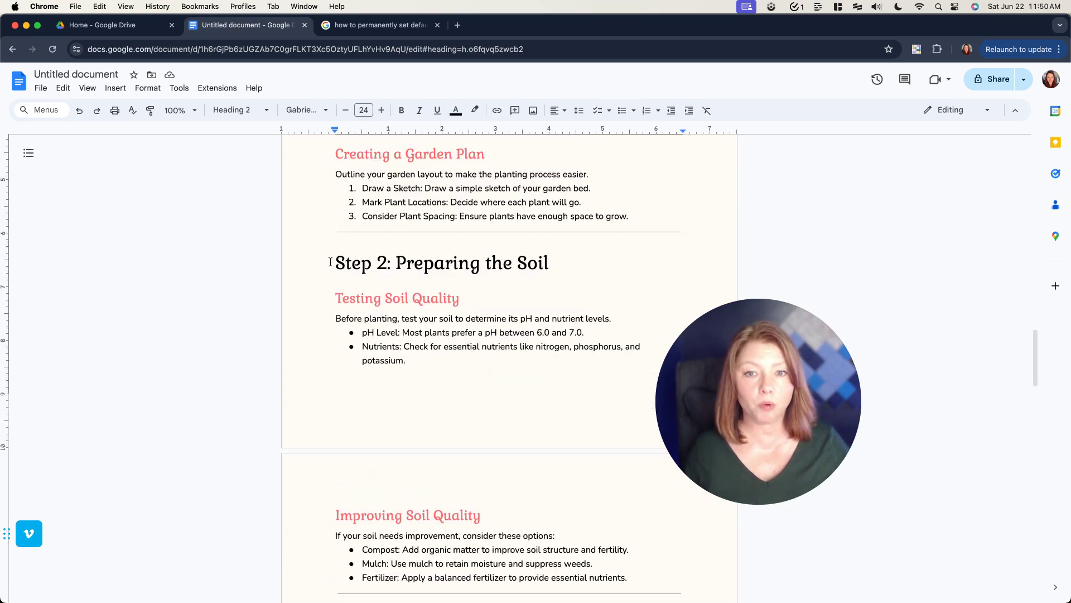
left_click(245, 110)
mouse_move(257, 387)
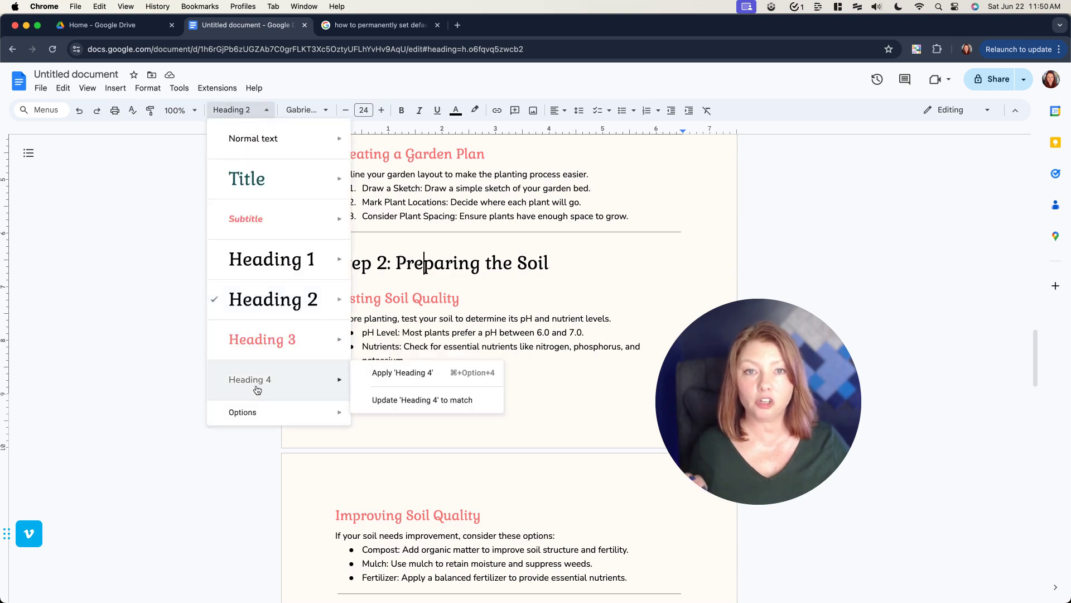
left_click(527, 320)
scroll(527, 320, "up", 10)
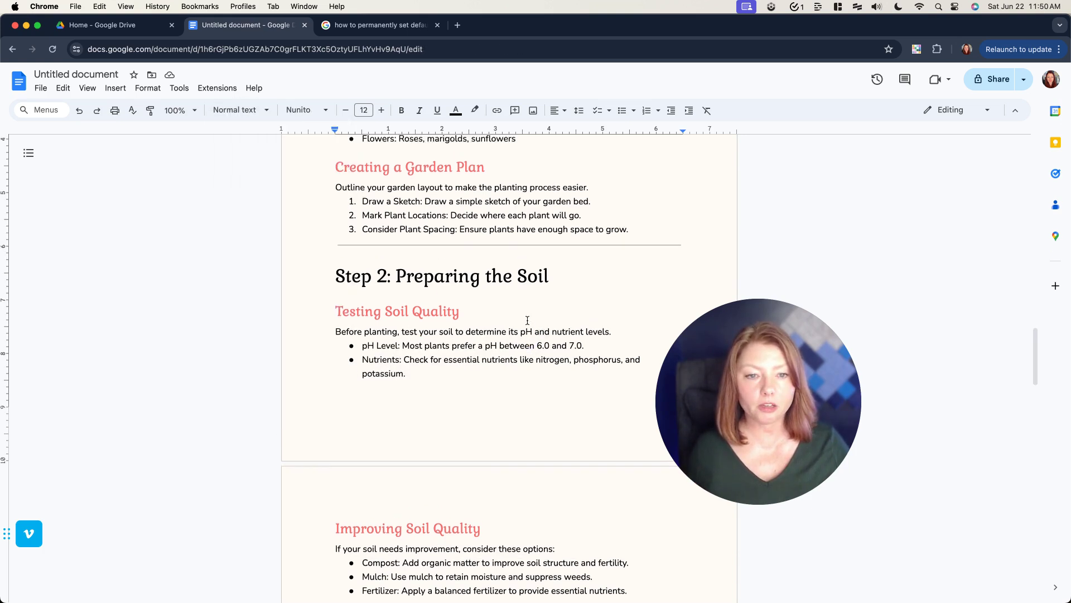
scroll(527, 321, "down", 5)
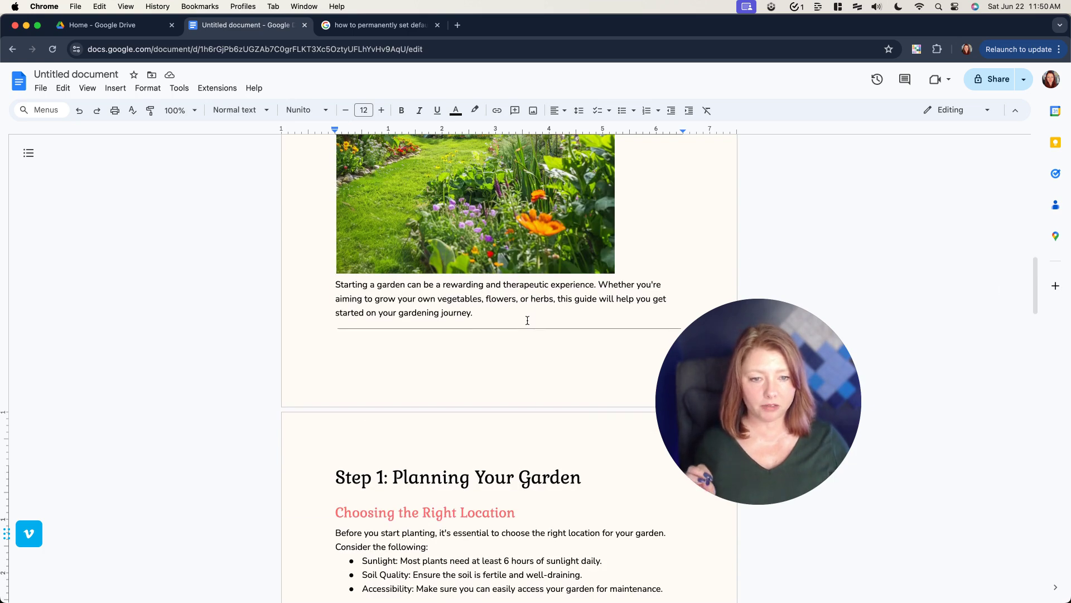
scroll(527, 321, "down", 3)
scroll(528, 320, "down", 5)
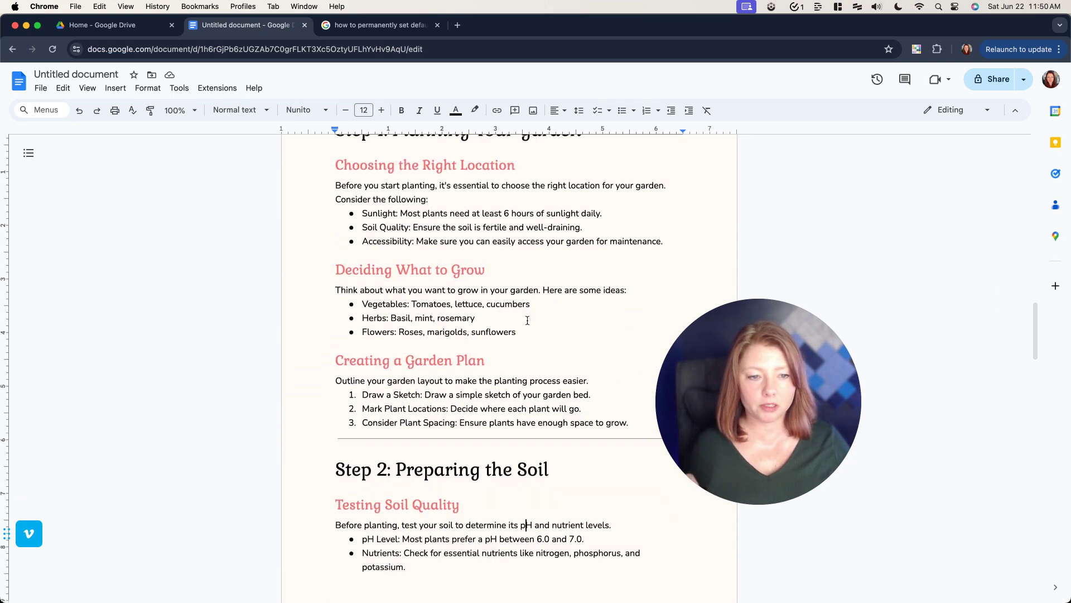
- Try highlighting the introductory line under "Deciding What to Grow" with the custom color #ff6b6b
left_click_drag(542, 291, 608, 294)
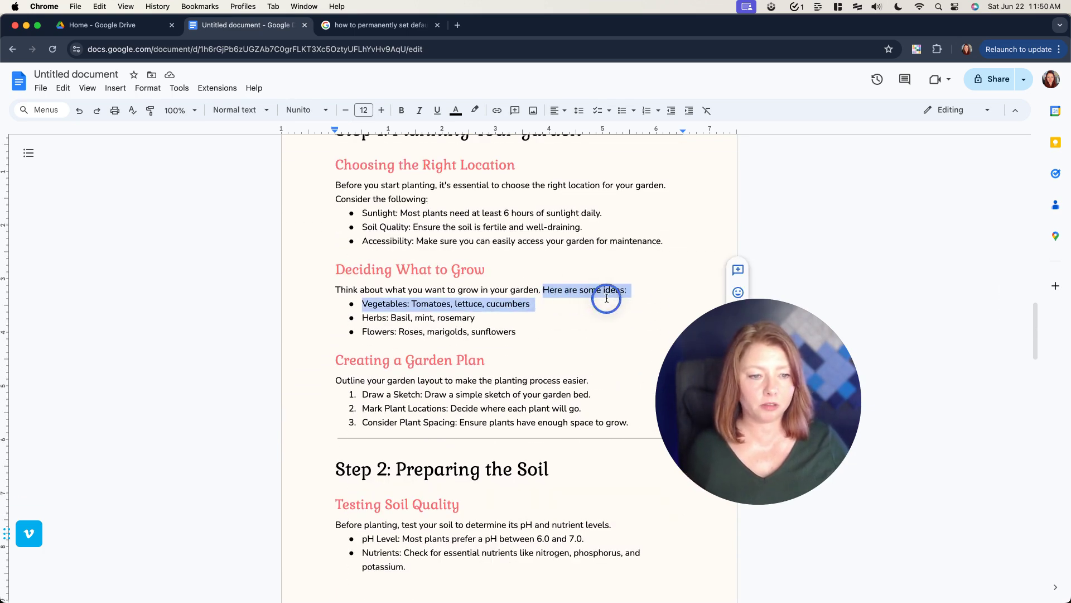
triple_click(572, 295)
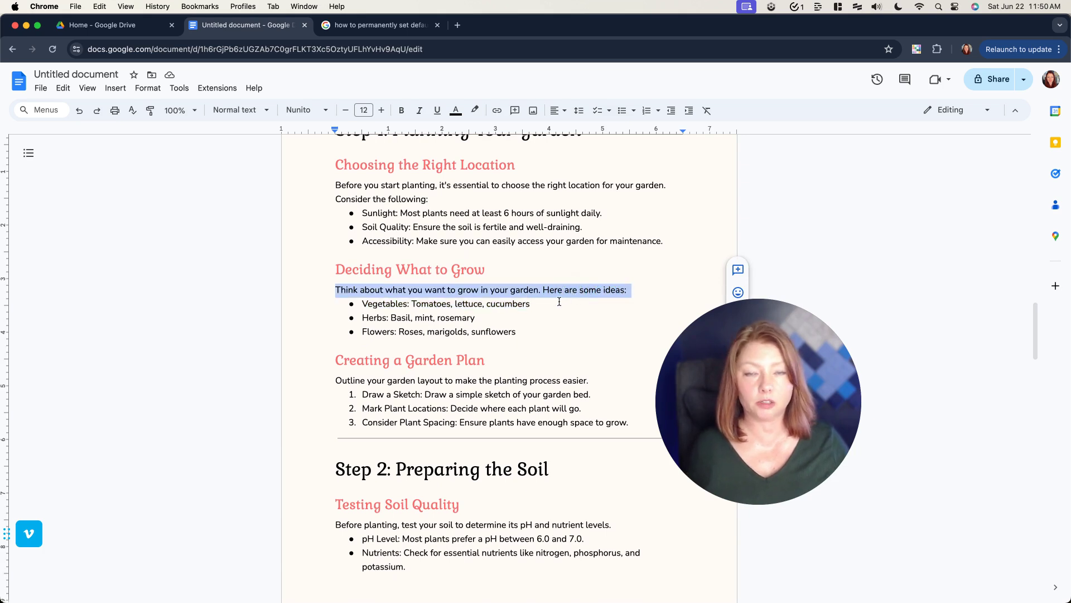
left_click(254, 114)
mouse_move(290, 351)
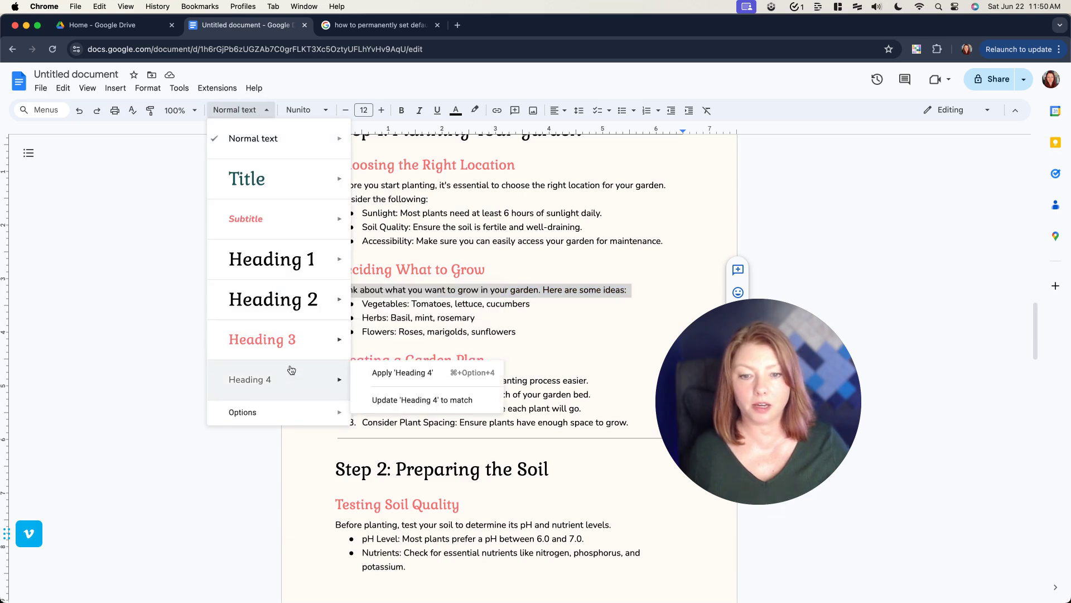
left_click(476, 111)
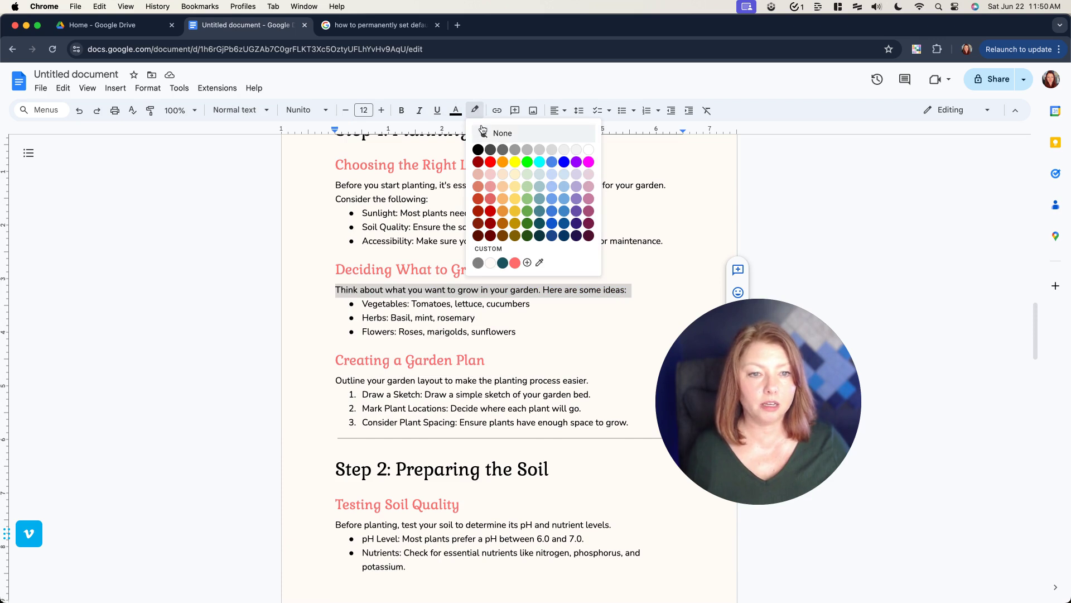
left_click(528, 262)
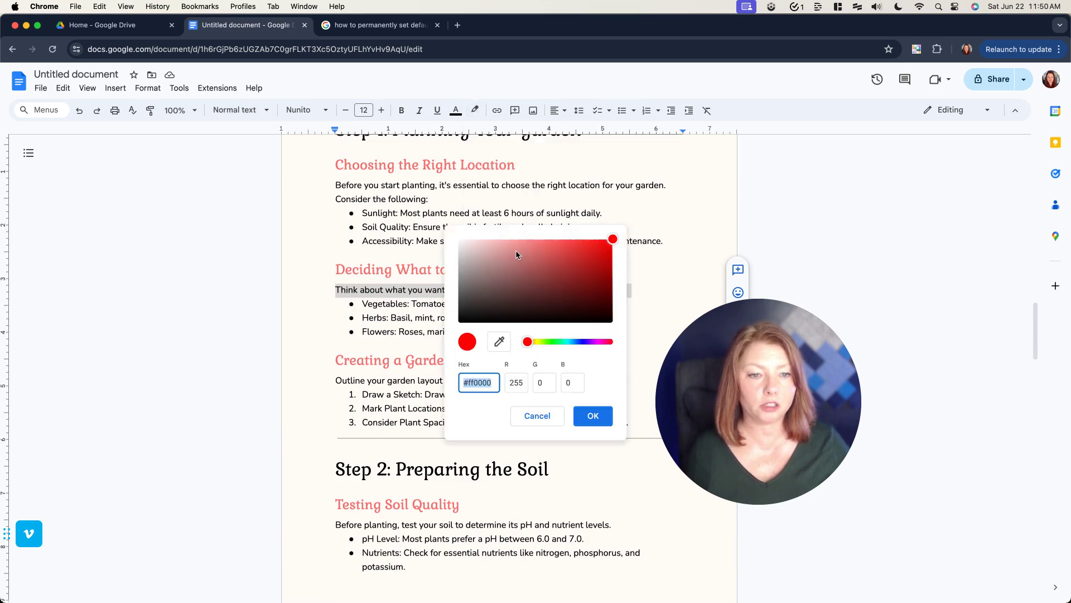
left_click(916, 49)
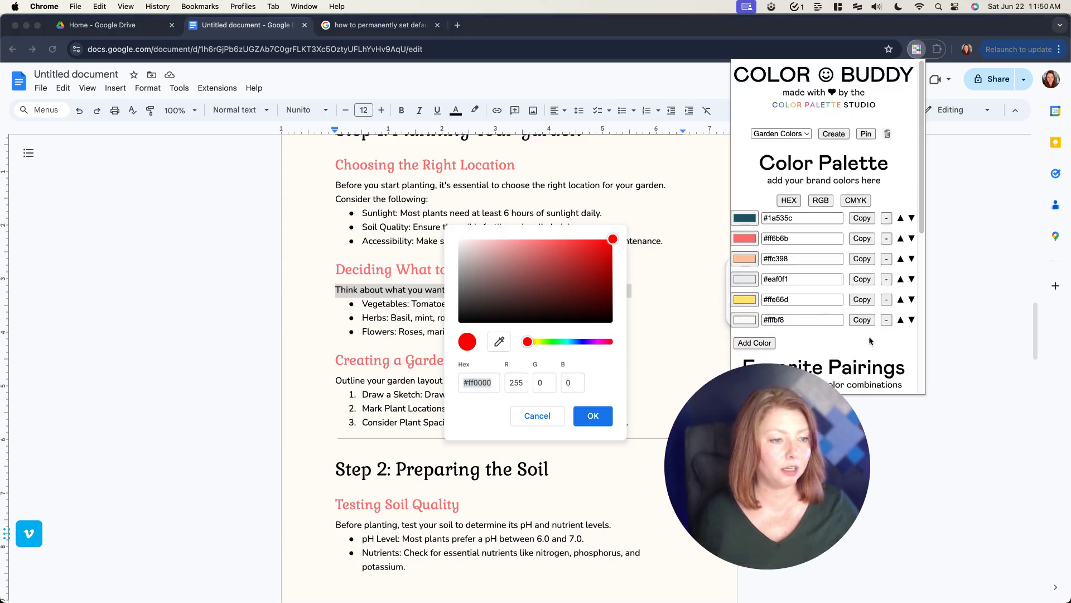
left_click(634, 363)
type("#ff6b6b")
left_click(593, 416)
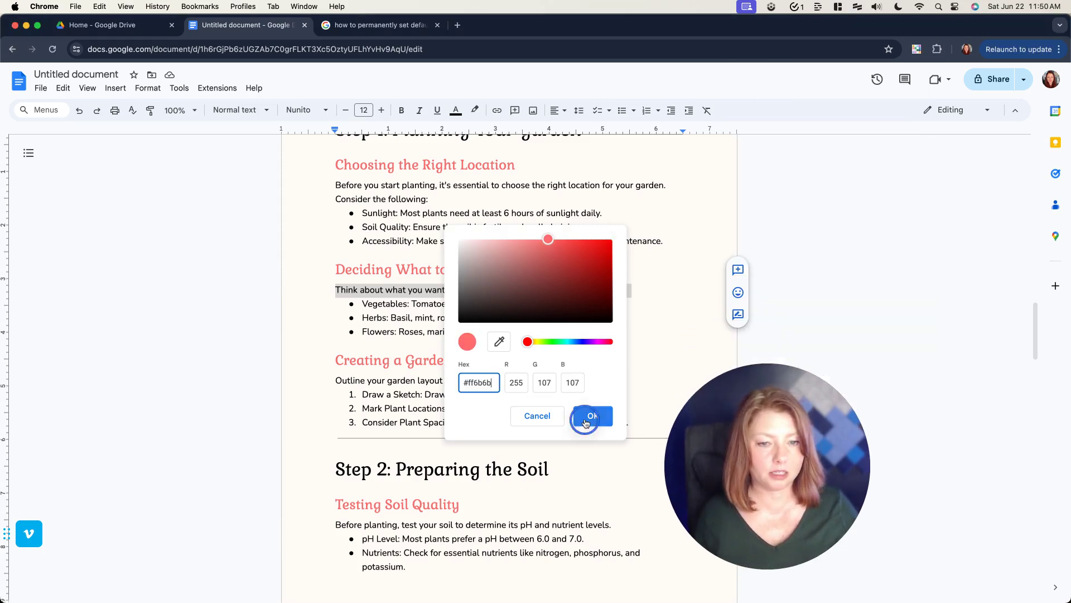
left_click(619, 324)
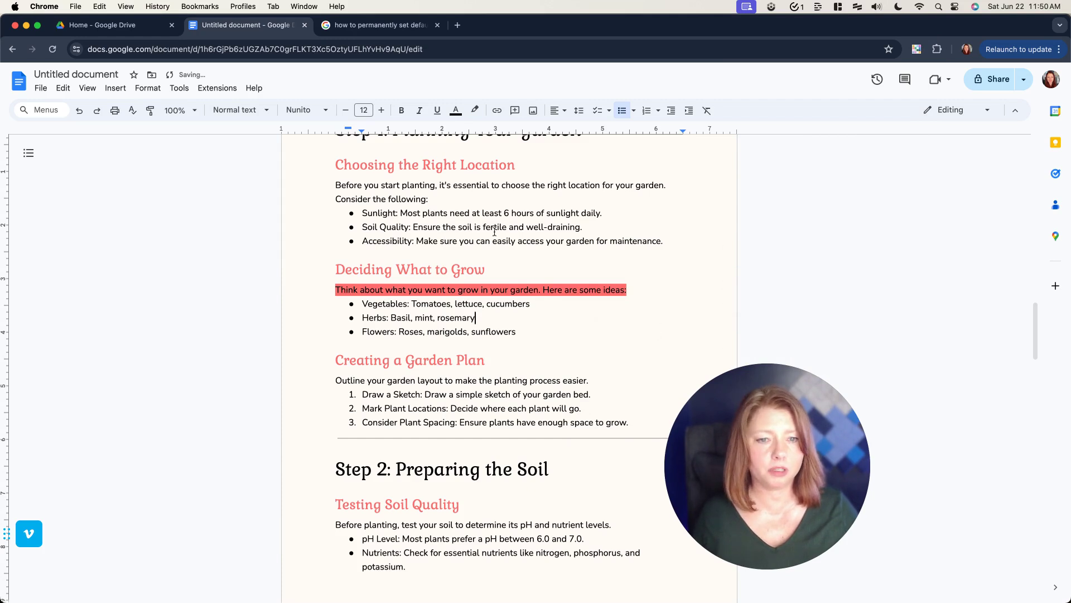
- Copy yellow #ffe66d from the Garden Colors palette and highlight the introductory line under "Deciding What to Grow" with it
triple_click(480, 289)
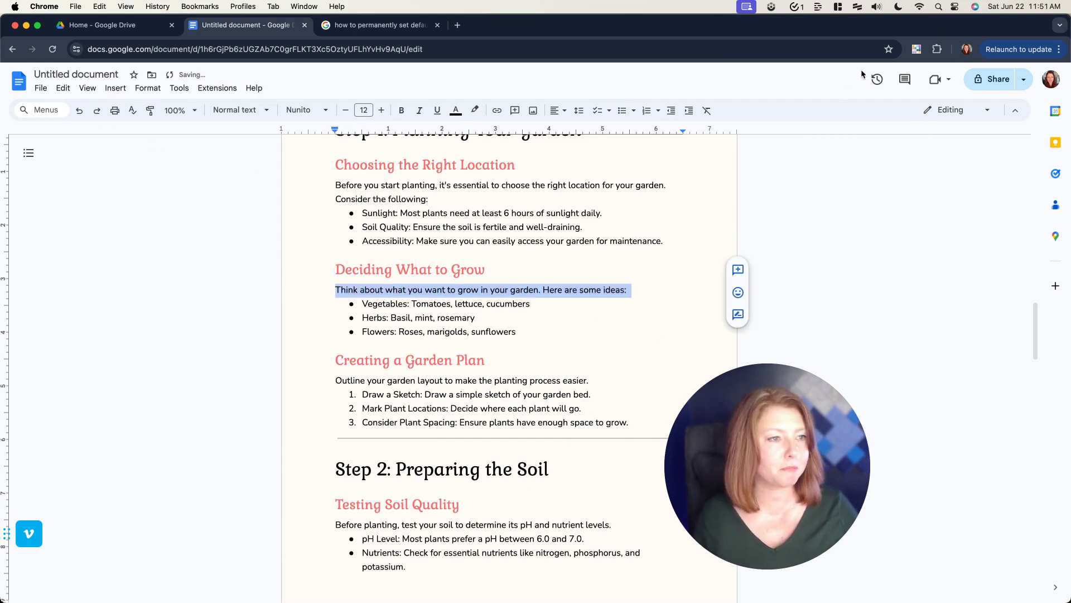
left_click(917, 49)
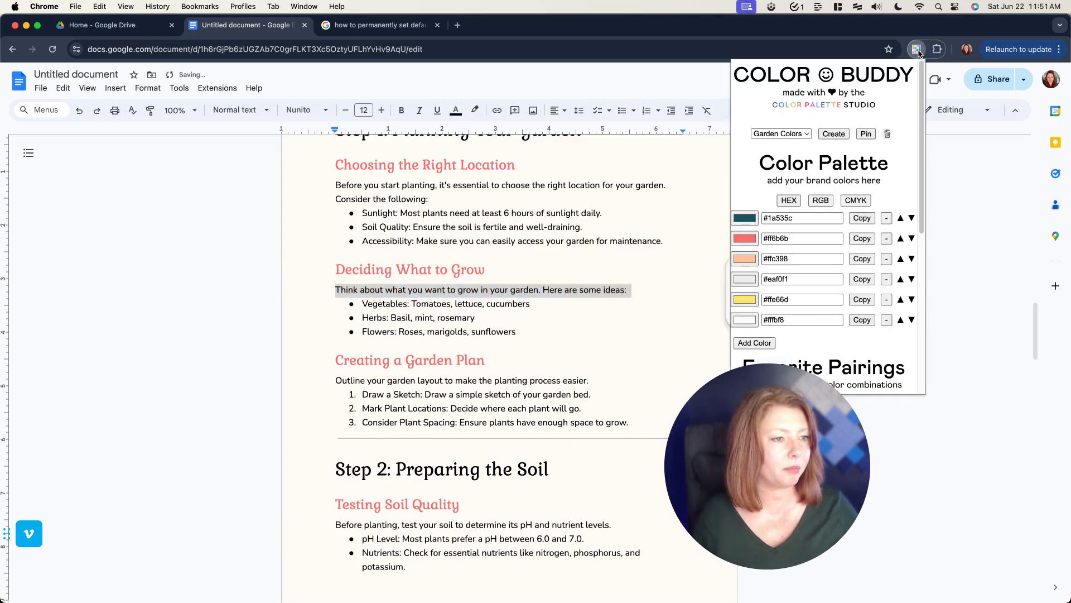
left_click(862, 301)
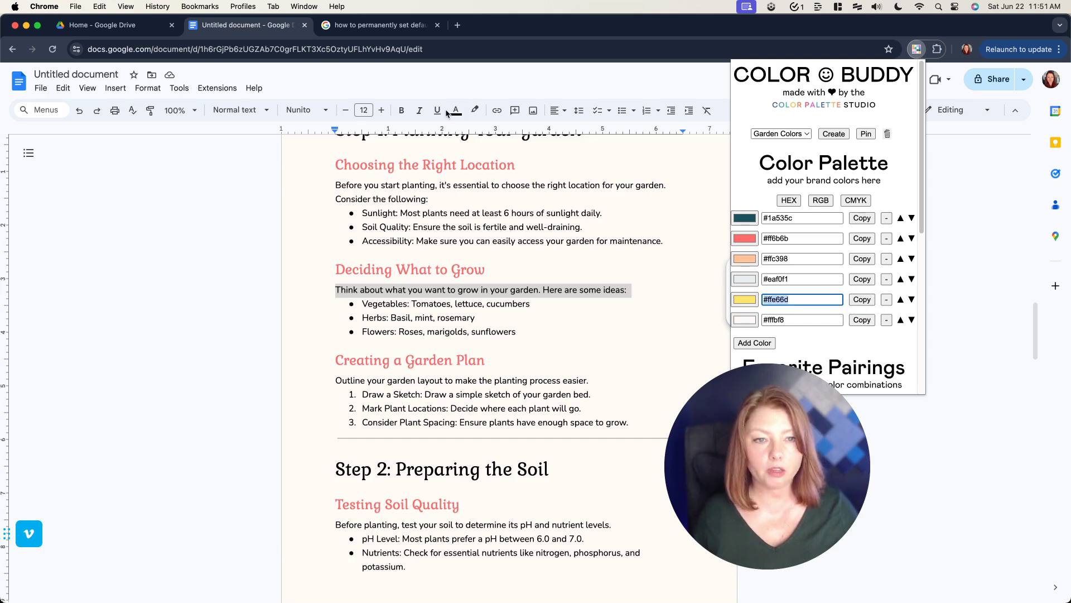
key("Escape")
left_click(473, 110)
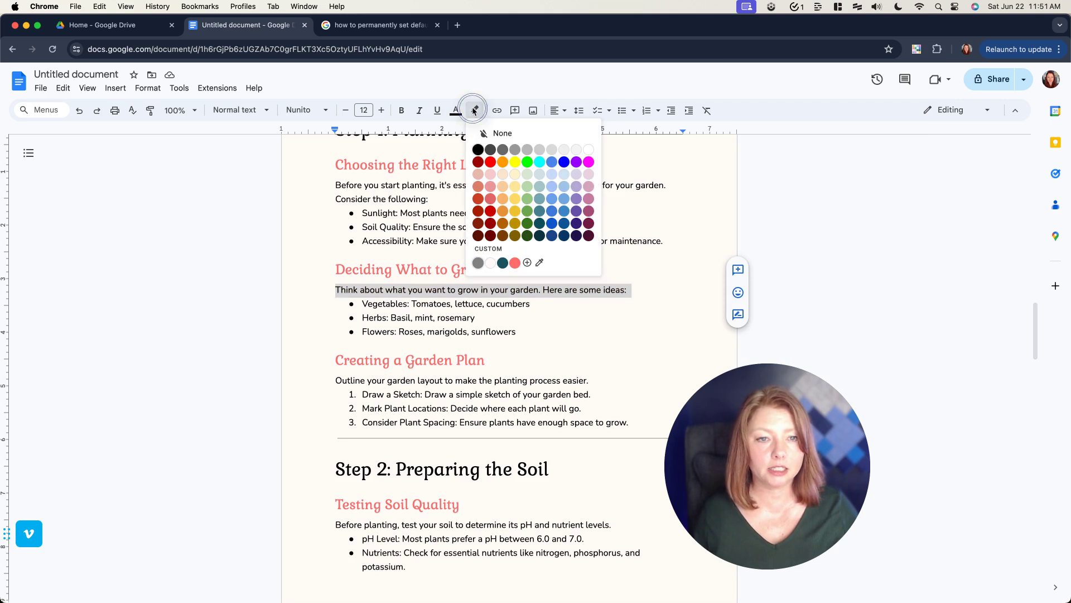
left_click(527, 262)
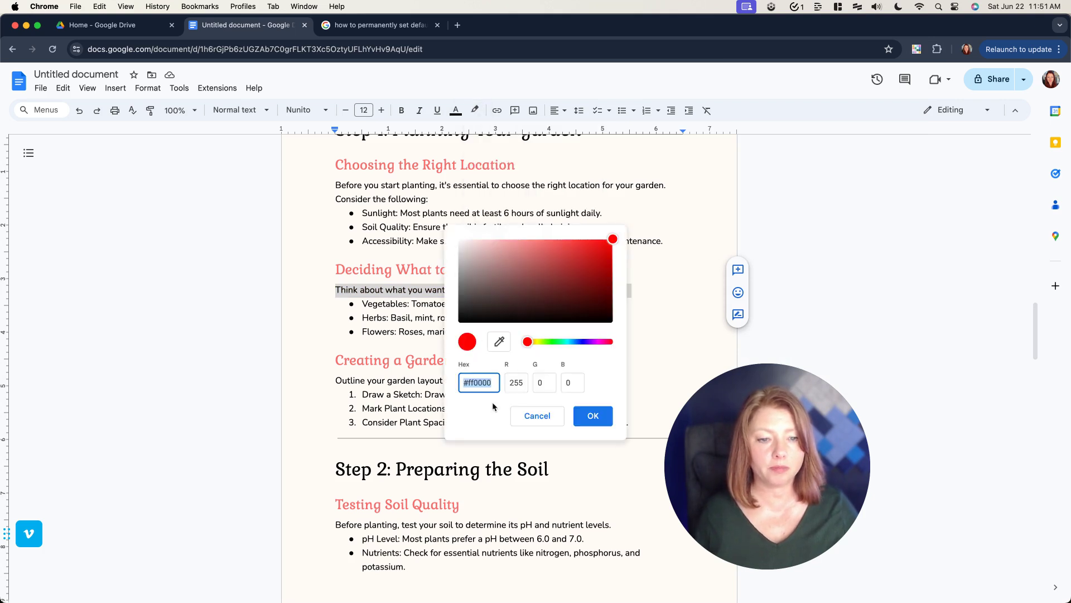
key("super+v")
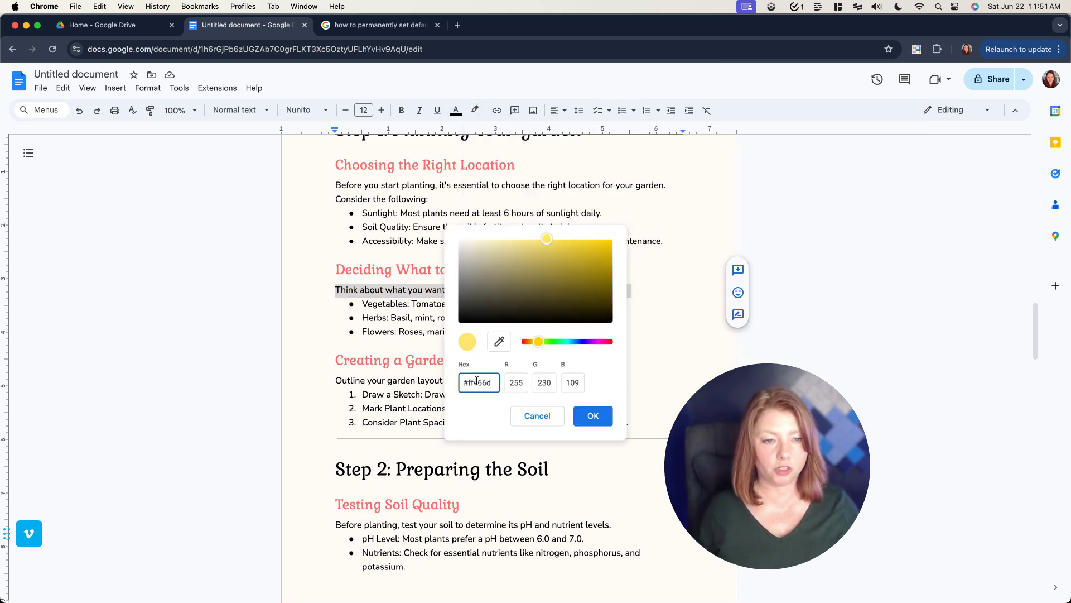
left_click(599, 416)
left_click(580, 329)
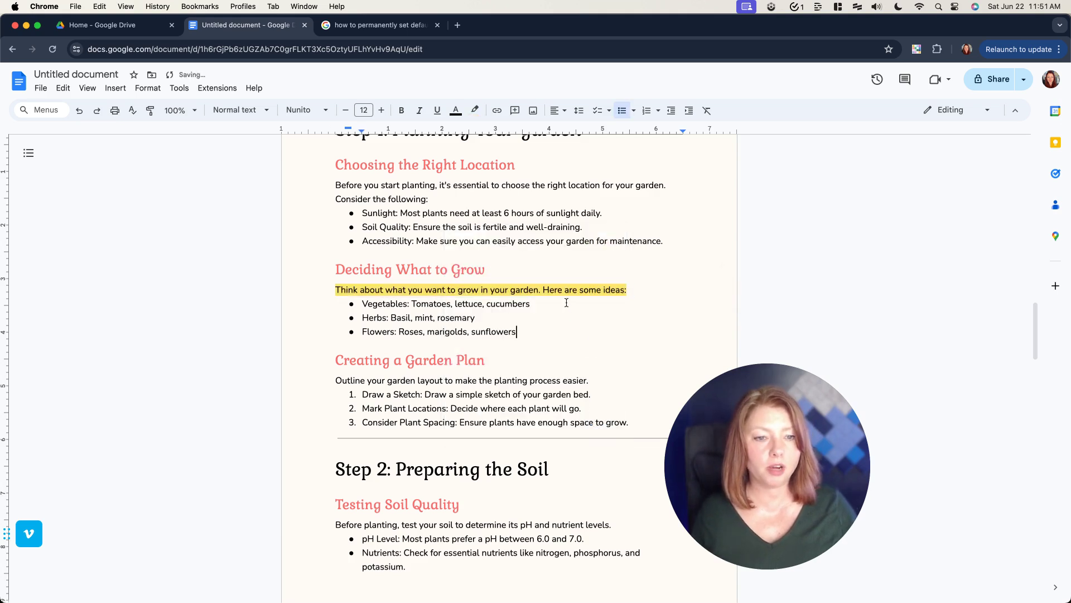
- Update the Heading 4 style to match the yellow-highlighted introductory line under "Deciding What to Grow"
triple_click(545, 289)
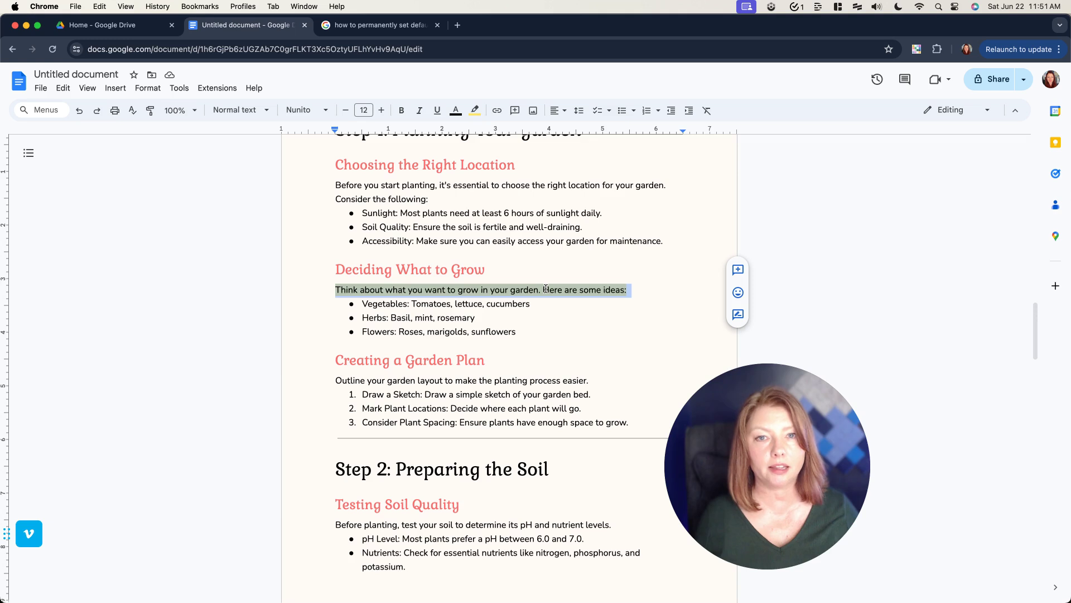
left_click(238, 110)
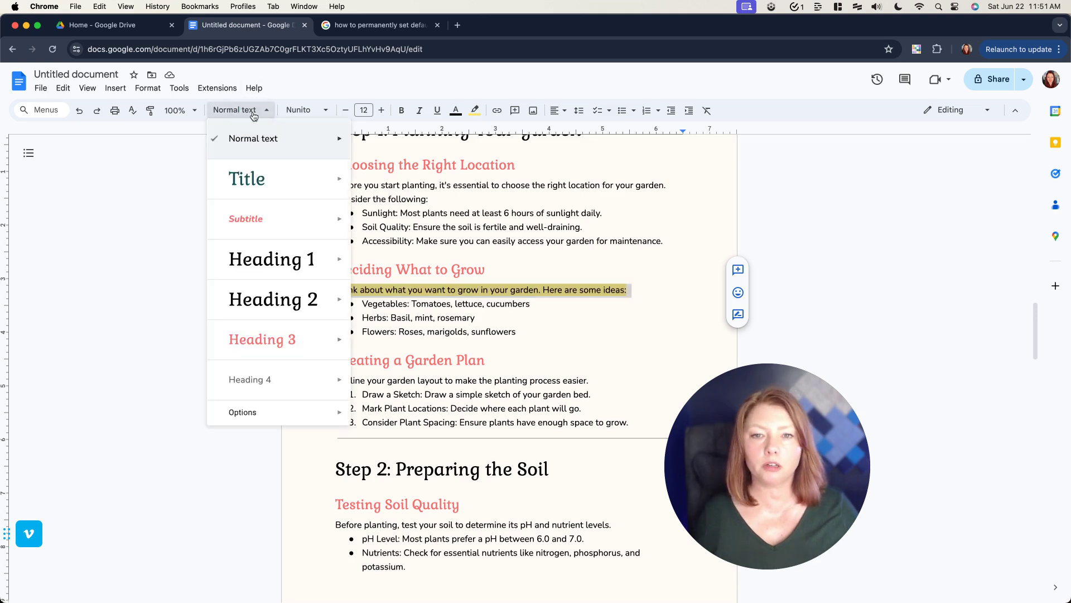
mouse_move(290, 379)
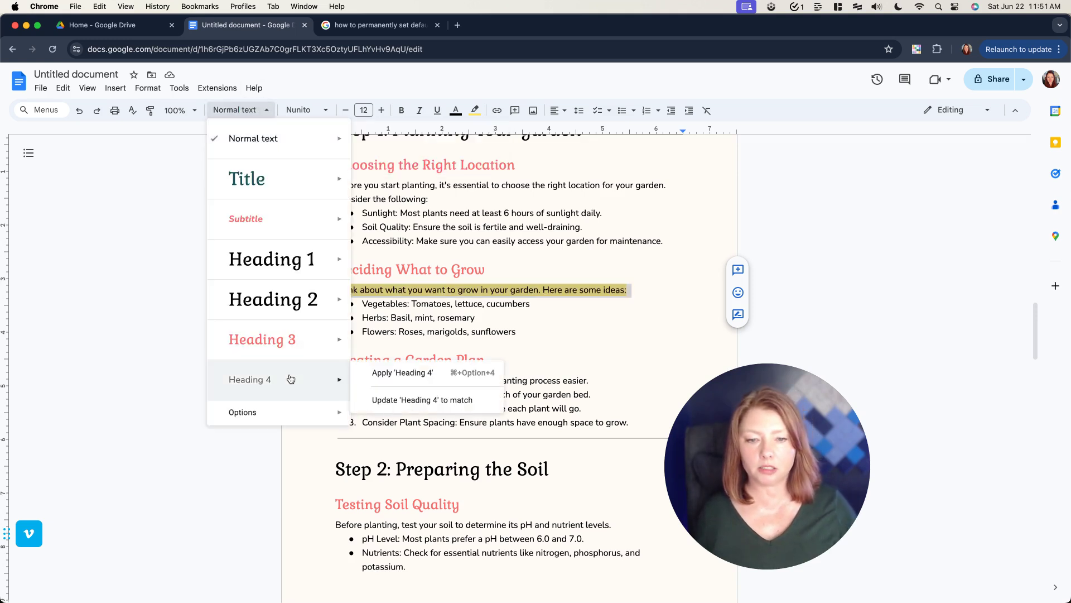
left_click(418, 401)
left_click(424, 360)
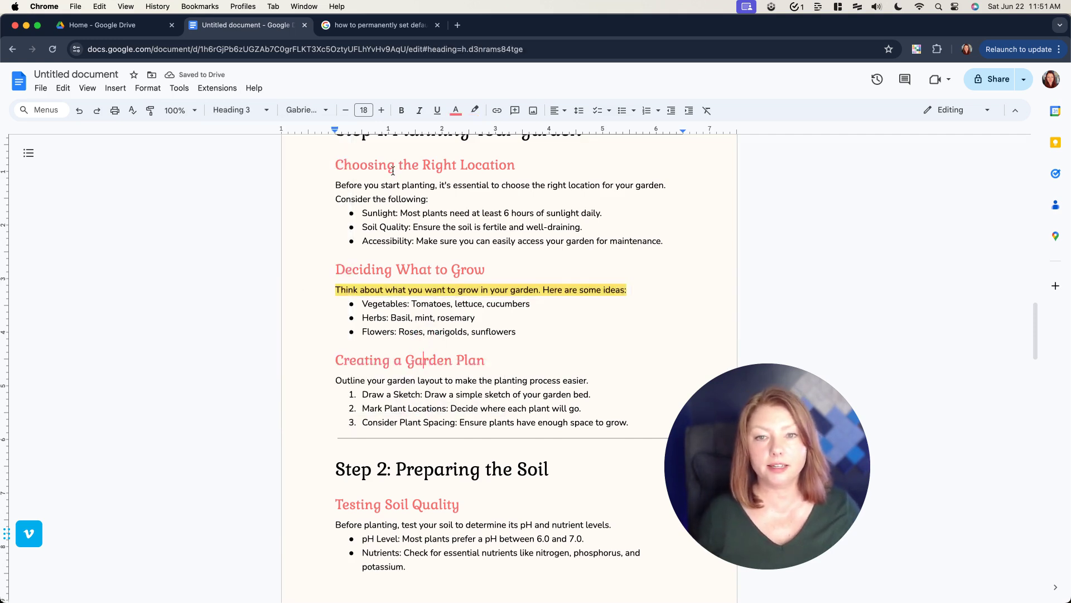
left_click(375, 288)
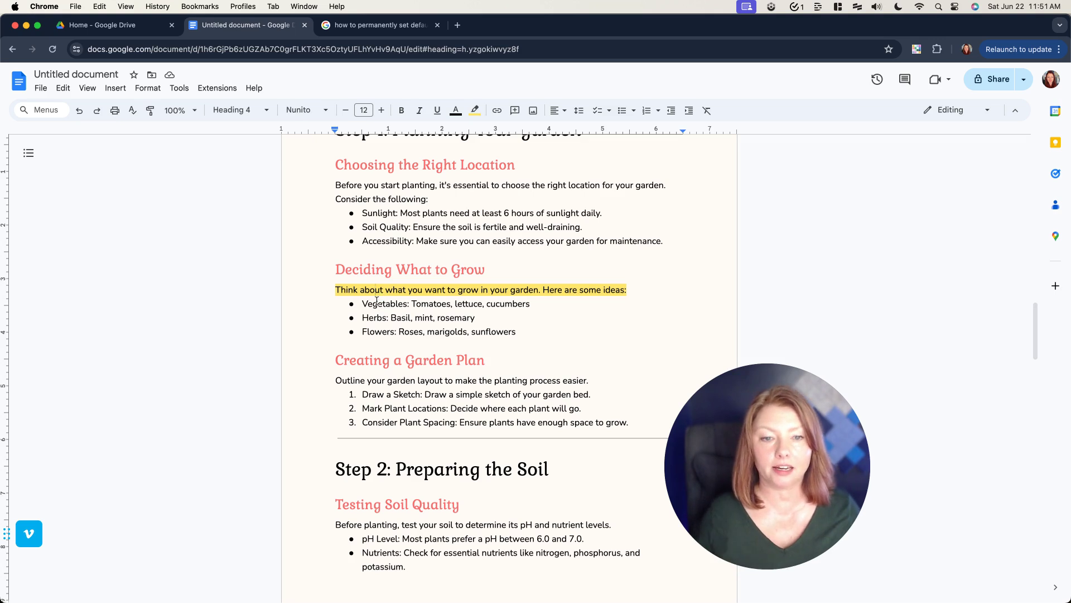
- Try applying Heading 4 to the word "Vegetables" in the list under "Deciding What to Grow", and undo it
left_click_drag(367, 304, 410, 304)
left_click(240, 110)
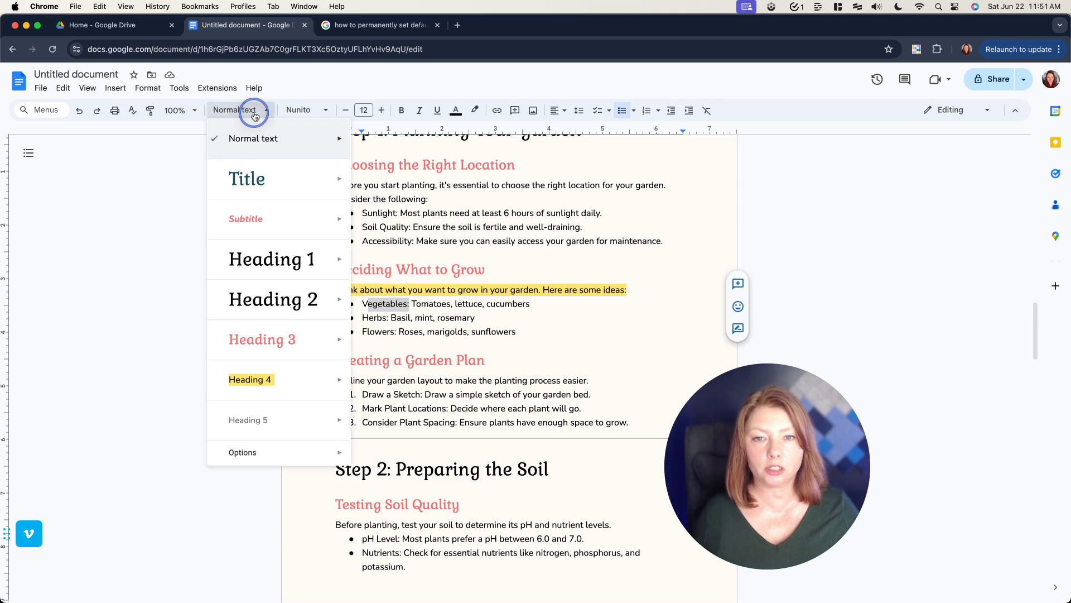
left_click(260, 380)
left_click(79, 110)
left_click(353, 304)
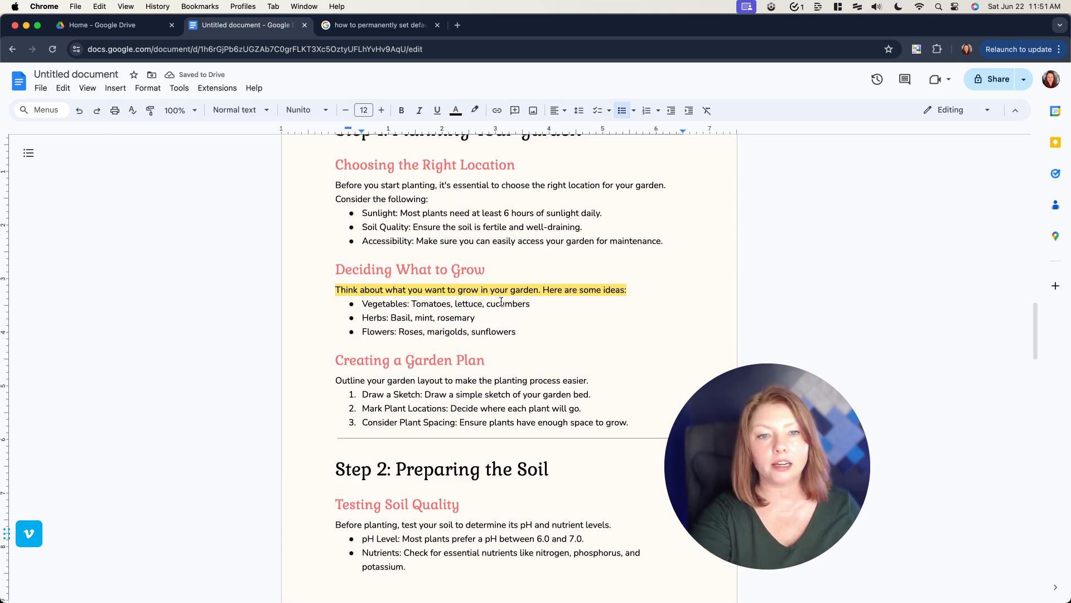
- Try highlighting "essential" in the "Choosing the Right Location" paragraph with the custom yellow, and undo it
scroll(501, 302, "up", 4)
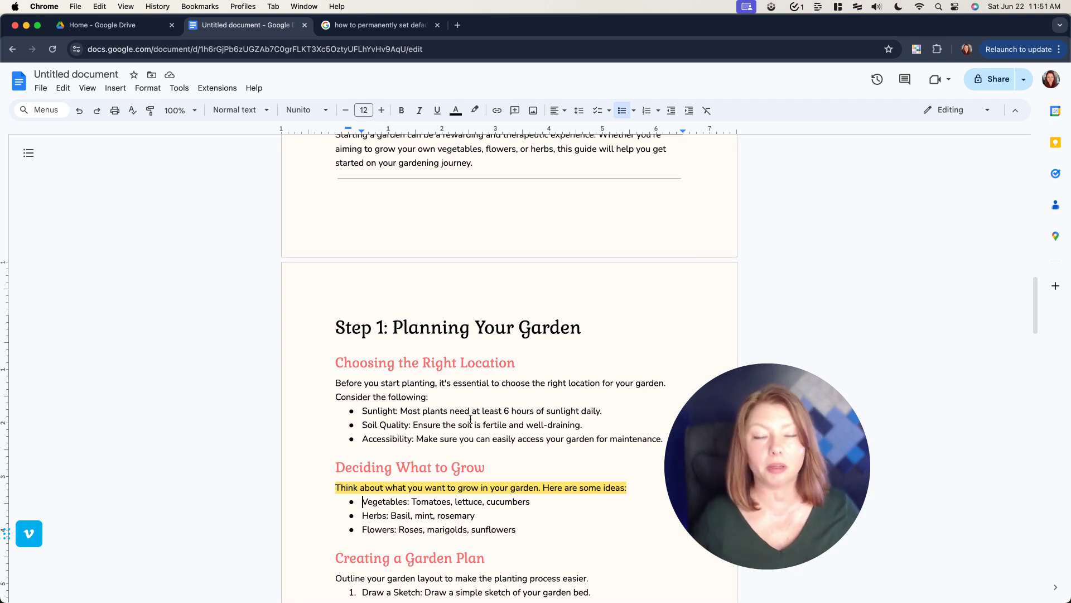
left_click_drag(452, 384, 494, 384)
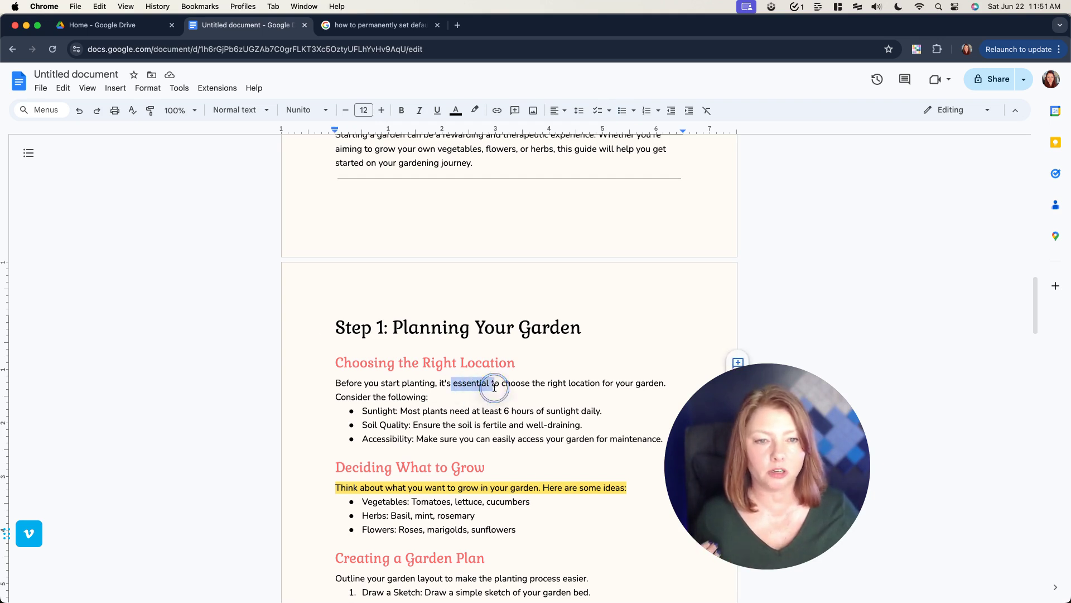
left_click(476, 109)
left_click(527, 264)
left_click(537, 453)
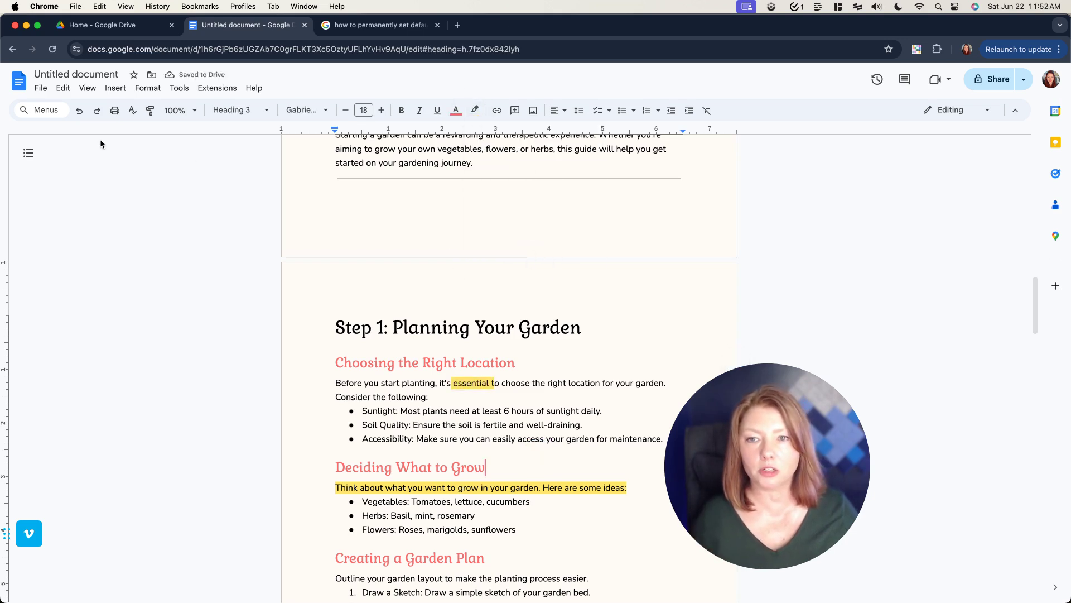
left_click(80, 111)
- Check the Heading 4 options in the style list, and review the guide's styling from the cover page onward
left_click(237, 110)
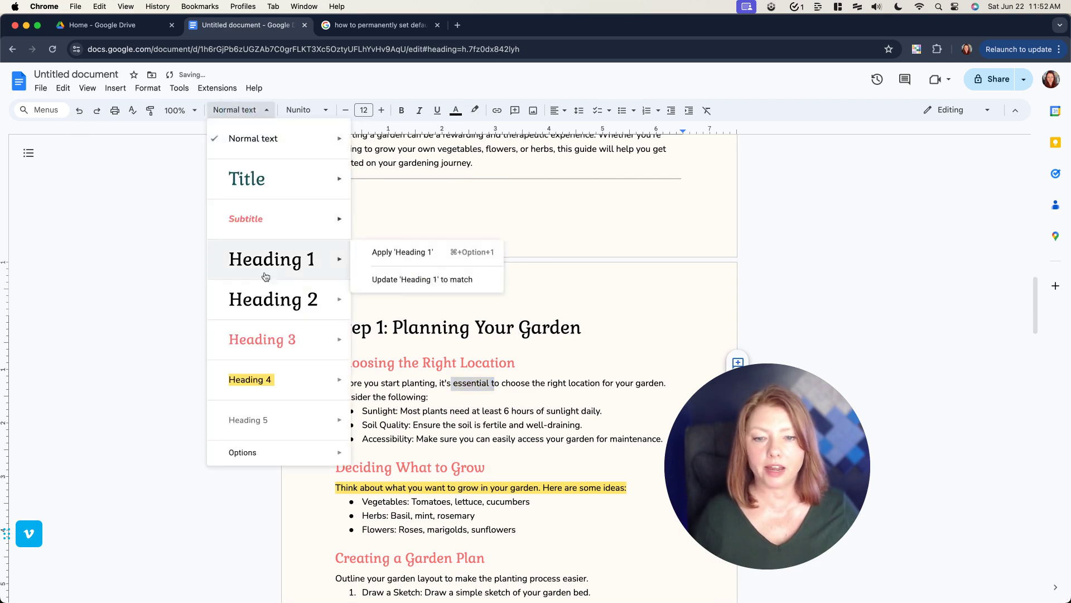
mouse_move(275, 386)
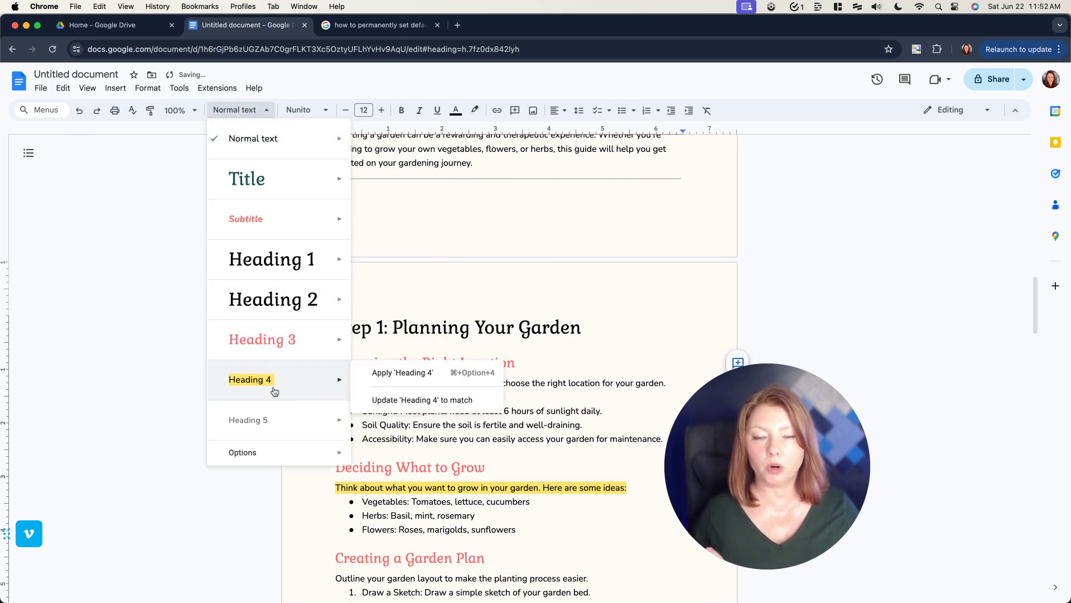
left_click(599, 368)
scroll(599, 357, "up", 10)
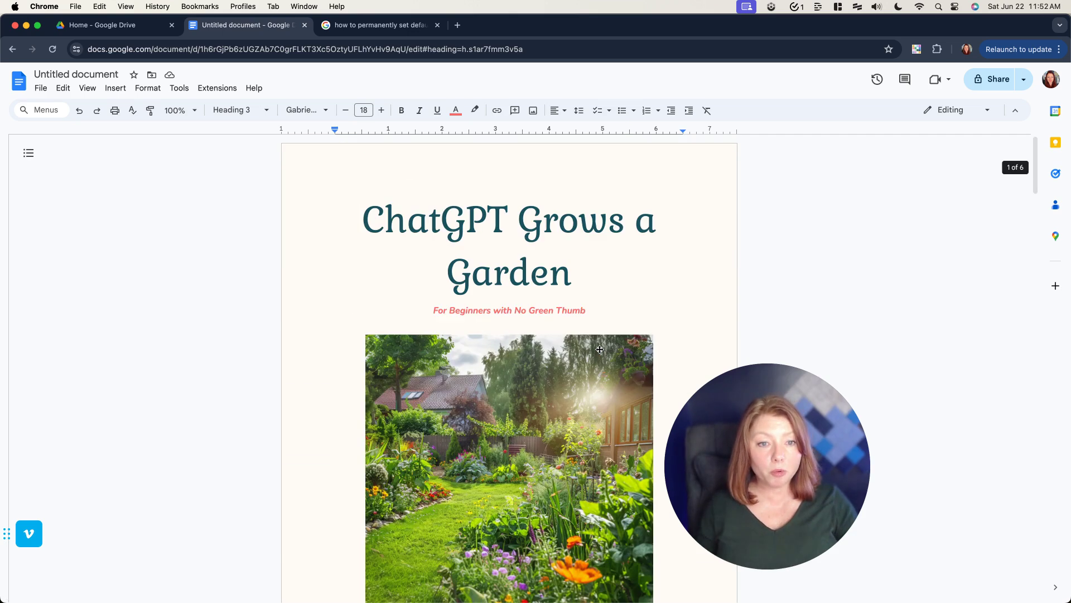
scroll(600, 349, "down", 3)
scroll(432, 250, "up", 3)
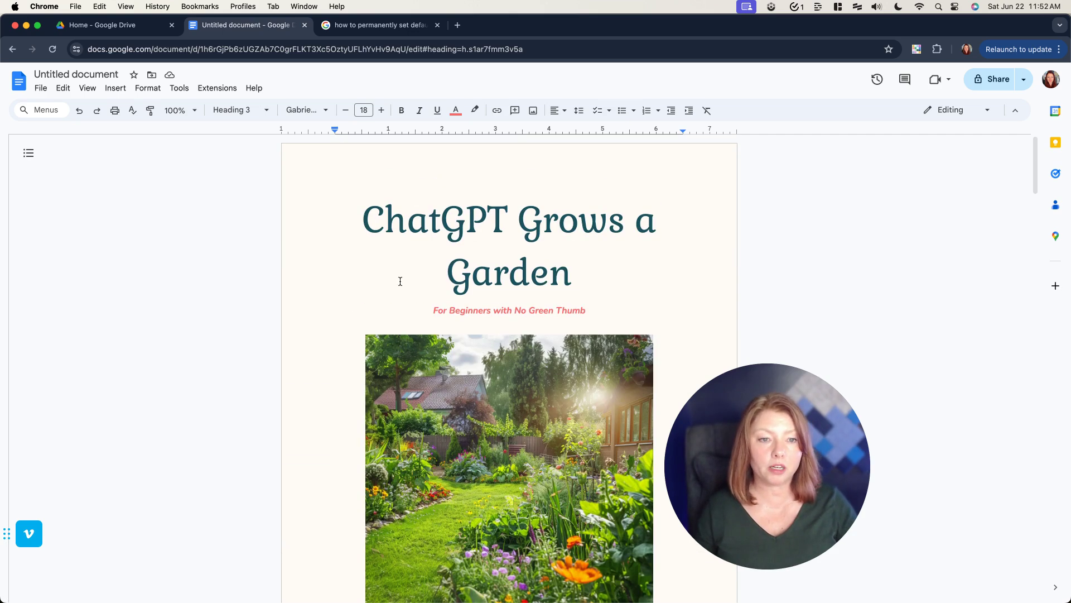
scroll(540, 312, "down", 10)
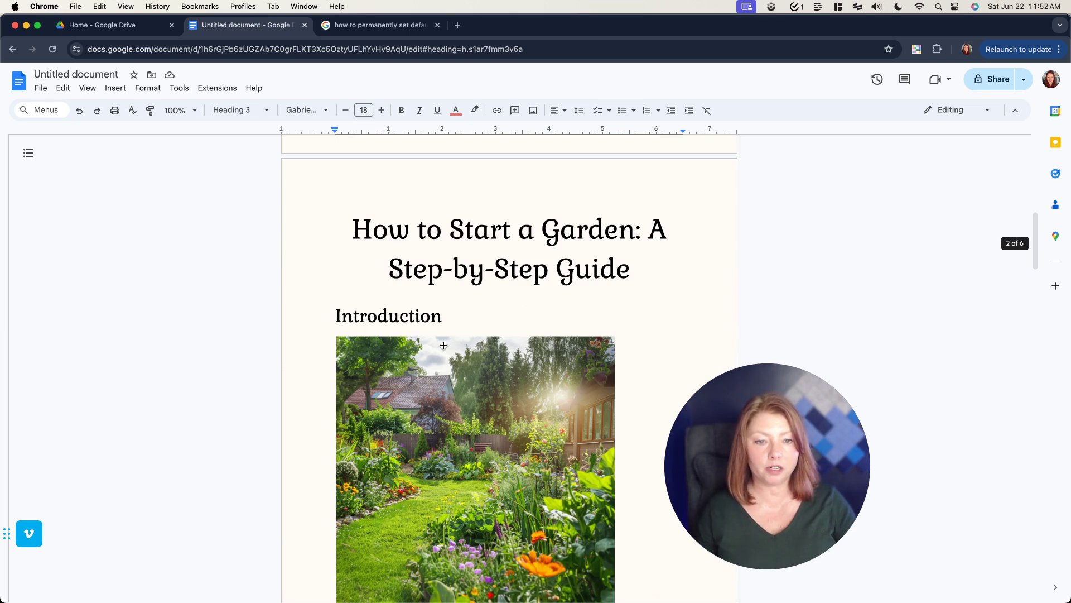
scroll(510, 370, "down", 10)
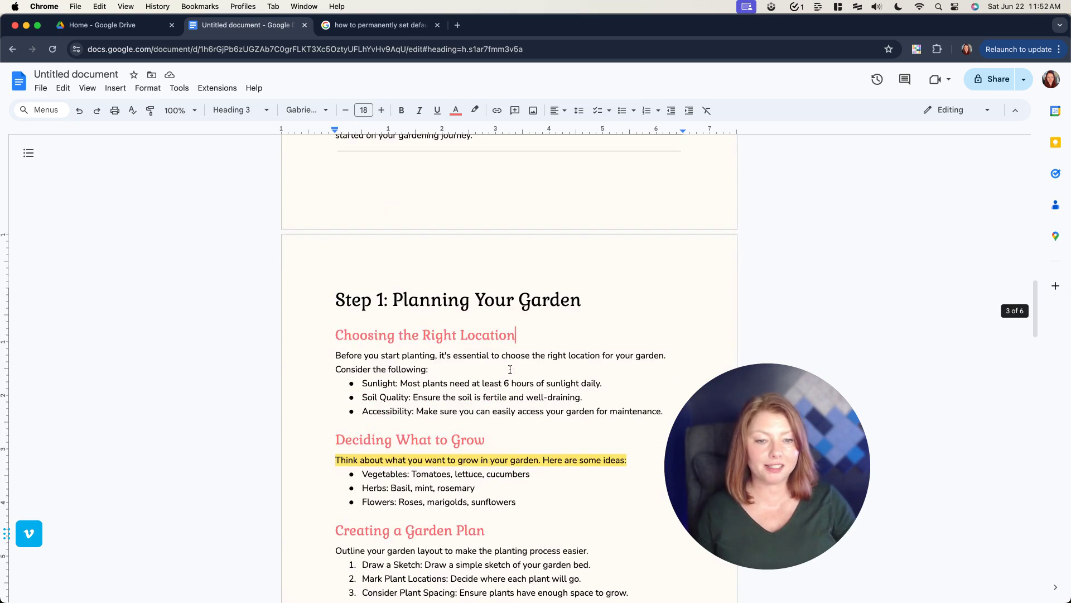
scroll(510, 369, "down", 6)
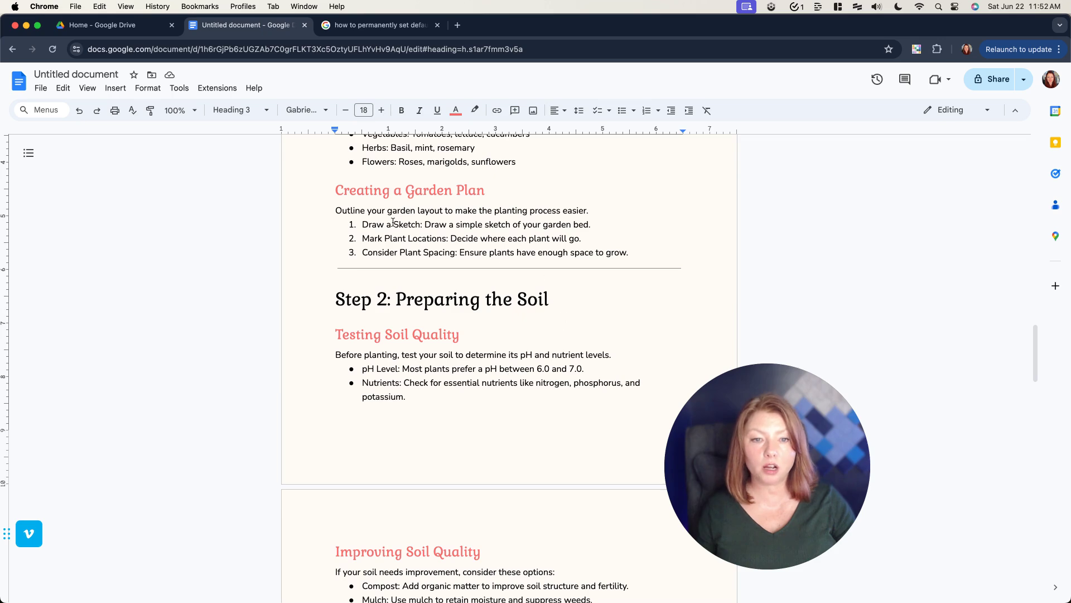
scroll(525, 445, "down", 10)
scroll(525, 445, "down", 20)
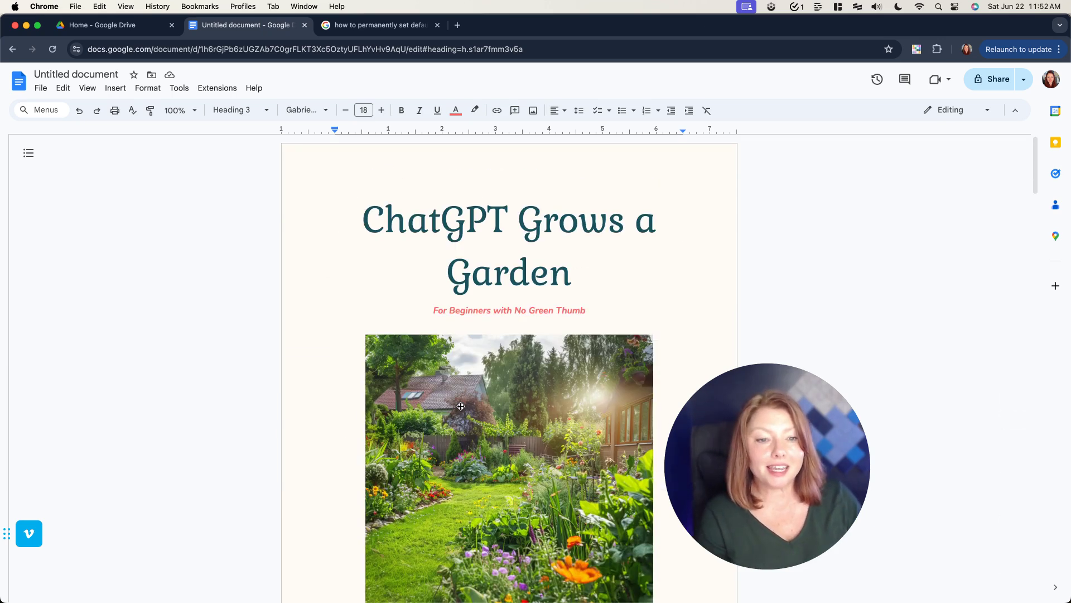
- Add a 3 pt border to the garden image on the cover page
left_click(468, 424)
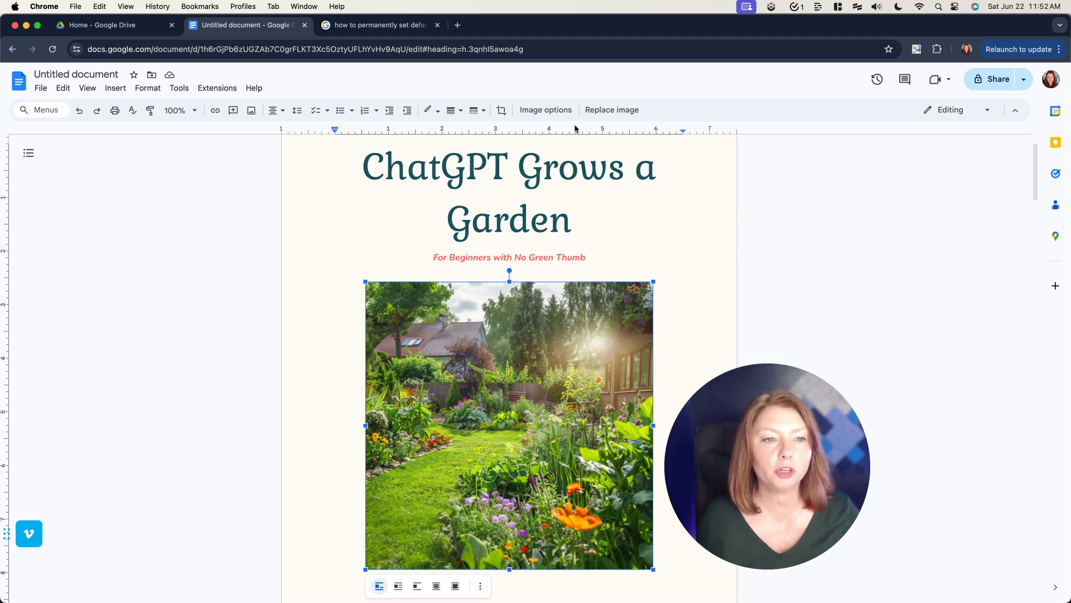
left_click(456, 113)
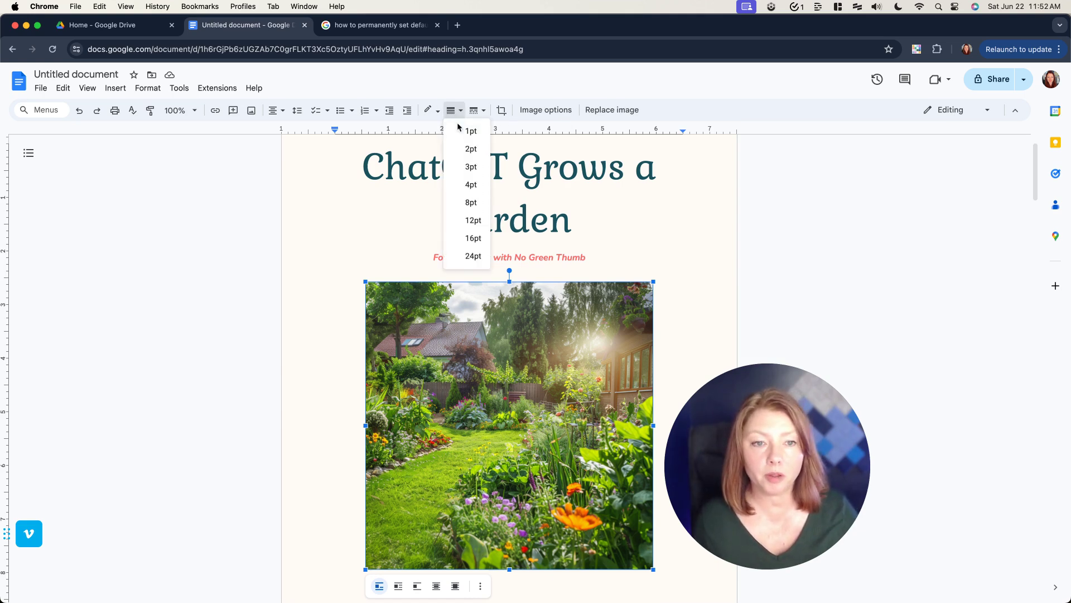
left_click(468, 169)
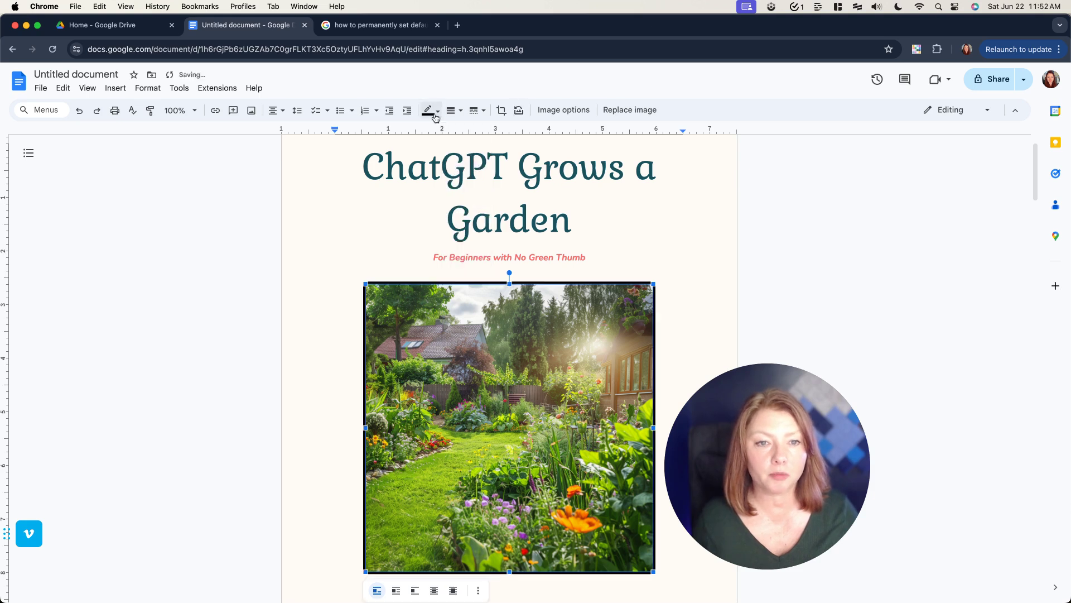
- Copy peach #ffc398 from the Garden Colors palette and set the cover image's border to that custom color
left_click(429, 110)
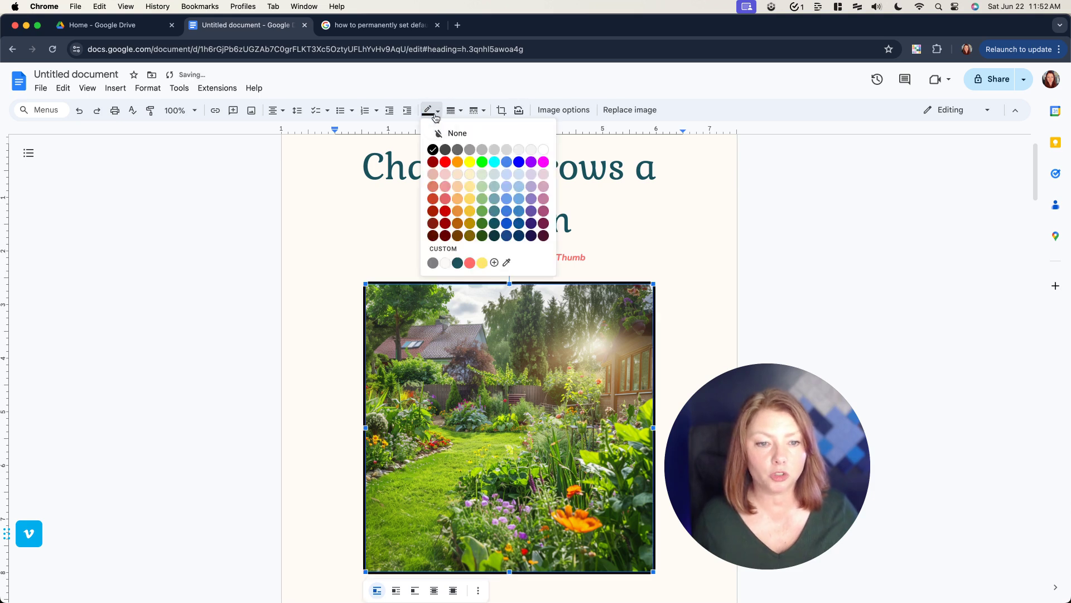
left_click(919, 49)
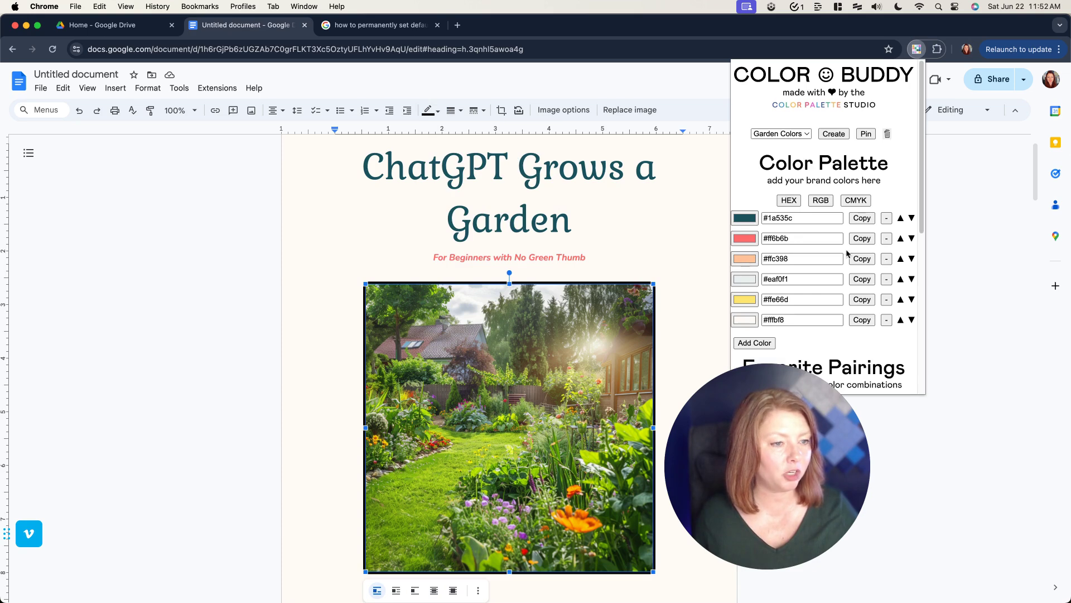
left_click(863, 263)
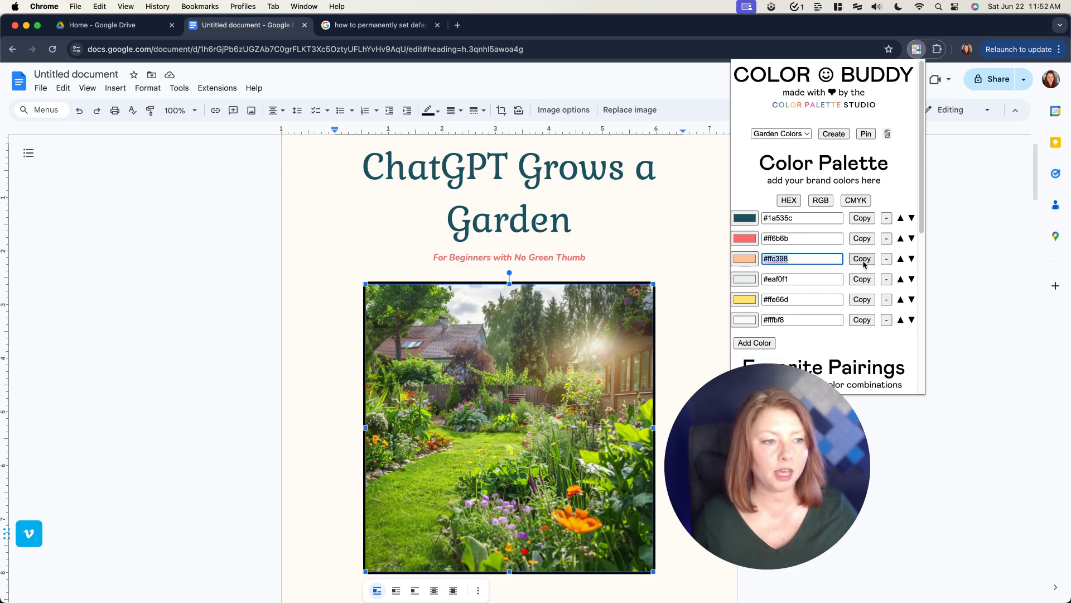
left_click(428, 111)
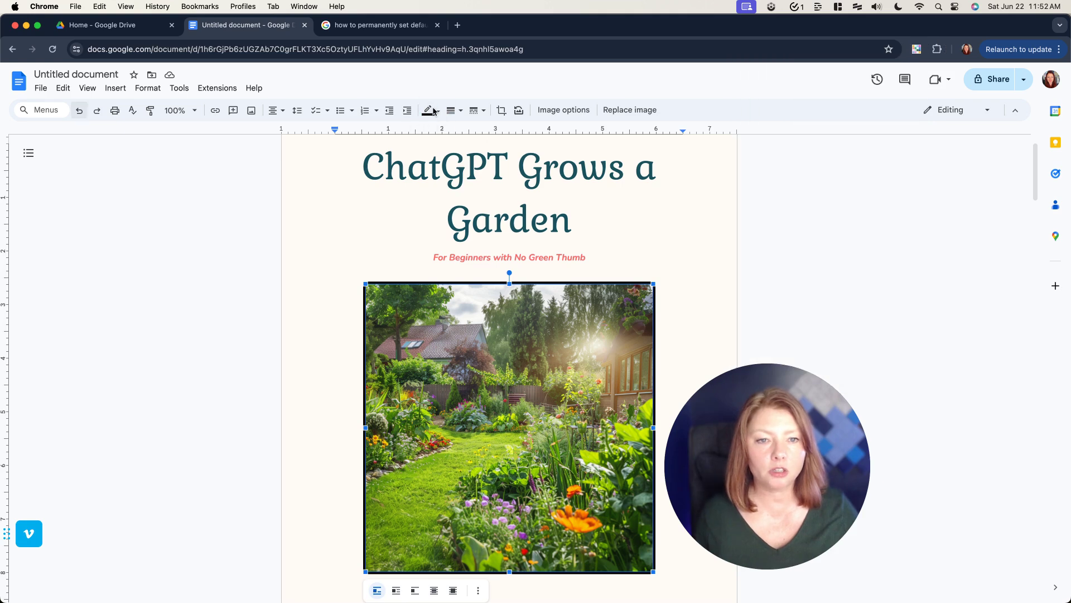
left_click(427, 112)
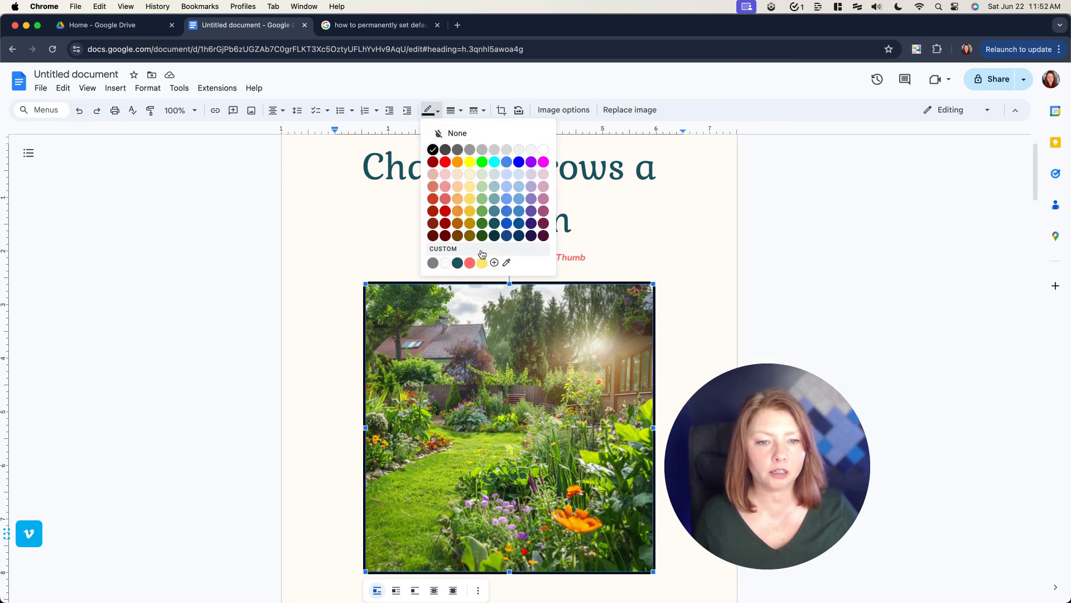
left_click(494, 263)
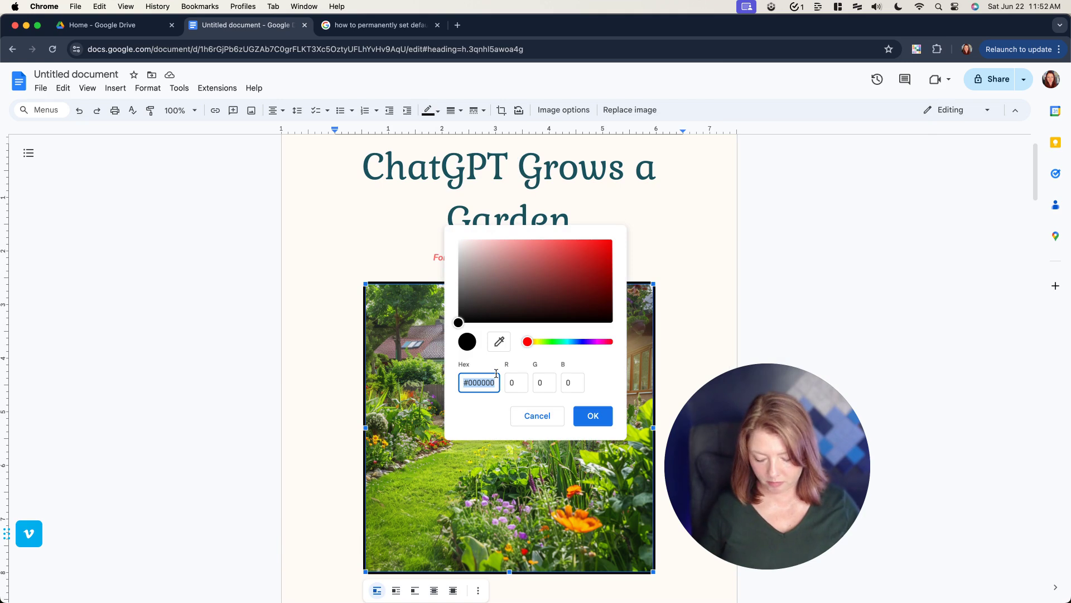
key("super+v")
left_click(591, 415)
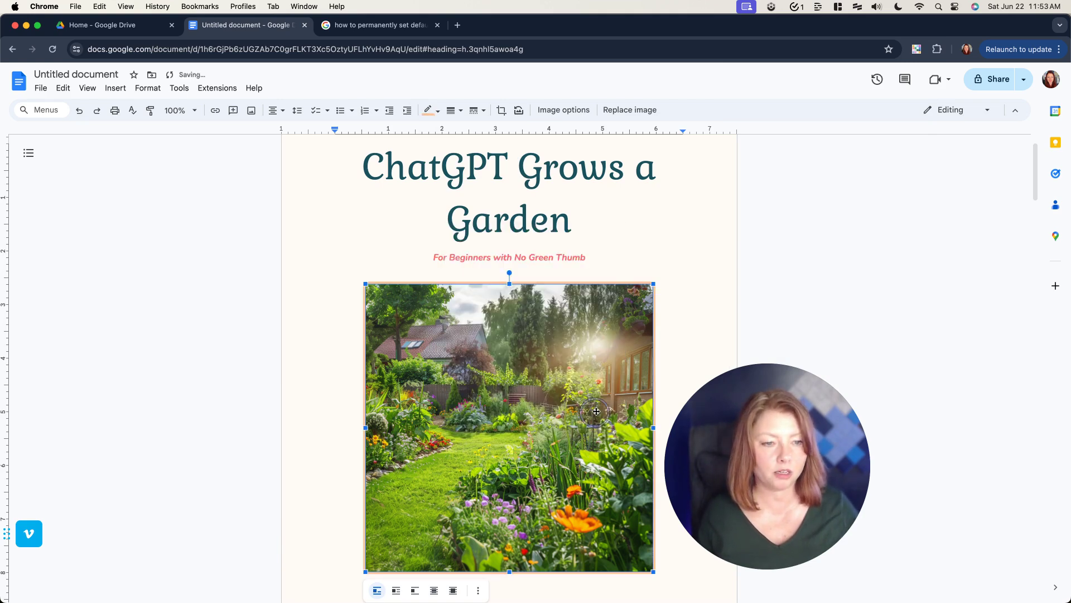
left_click(695, 268)
- Center the garden image under the "Introduction" heading
scroll(697, 269, "down", 4)
scroll(697, 269, "down", 10)
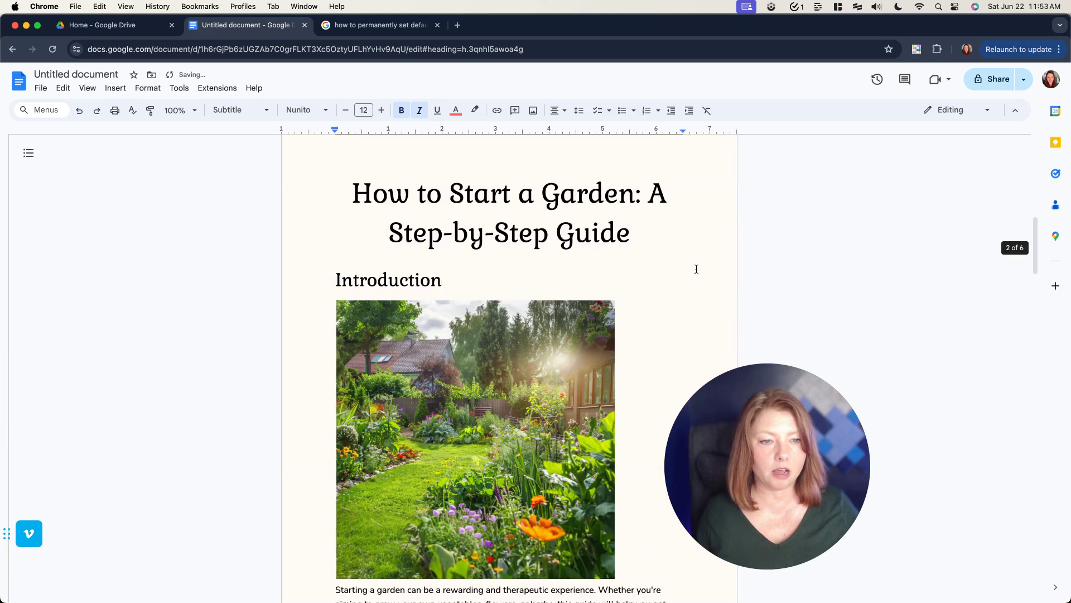
scroll(509, 228, "up", 1)
left_click(466, 227)
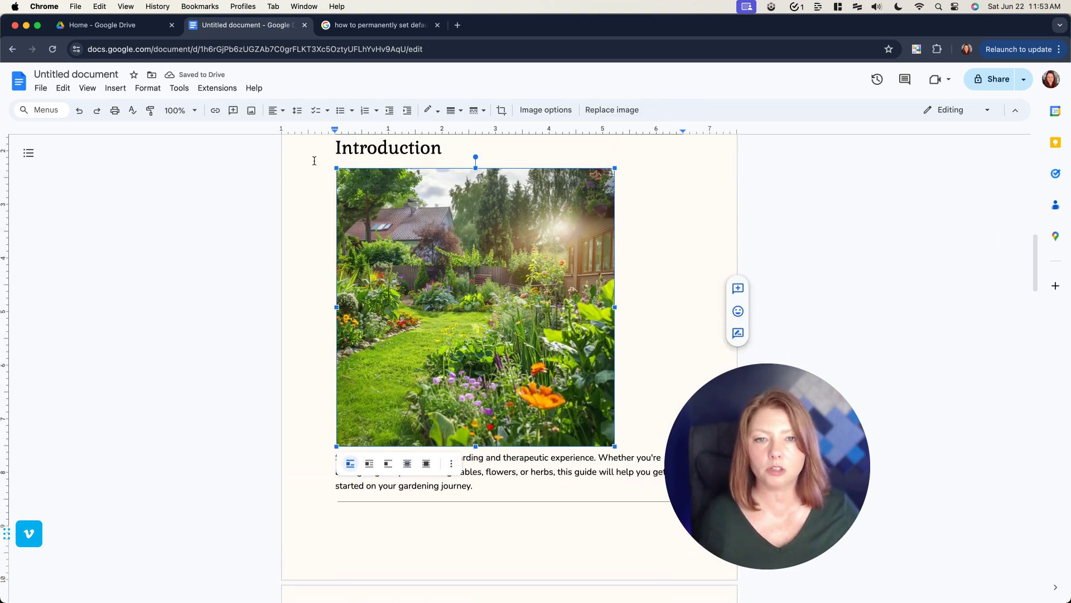
left_click(274, 110)
left_click(290, 128)
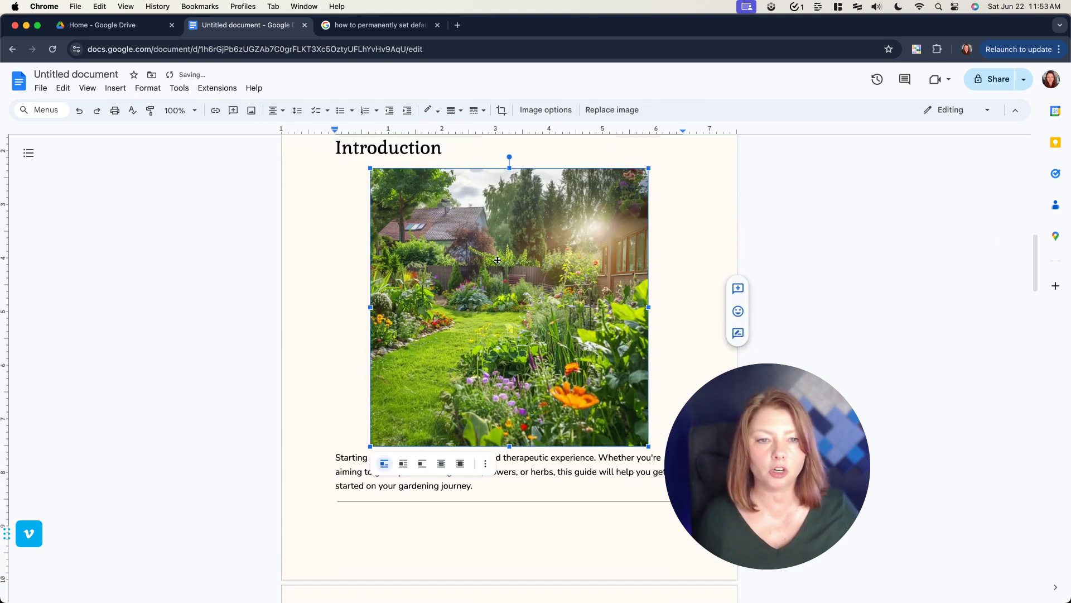
- Give the Introduction image a 3 pt border in the custom peach color, and compare it with the cover image
left_click(452, 110)
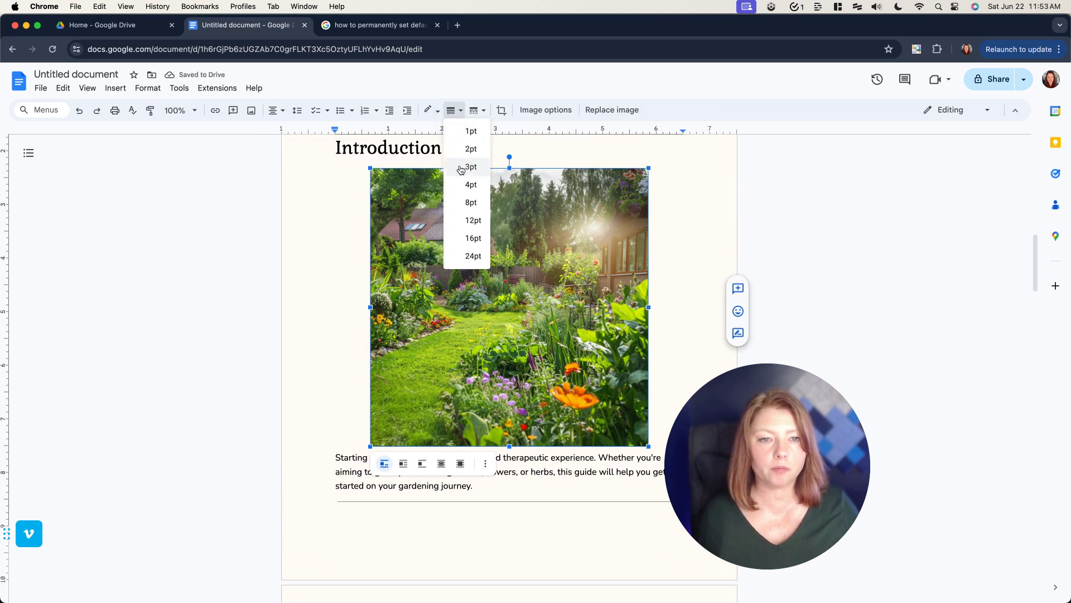
left_click(461, 168)
left_click(429, 110)
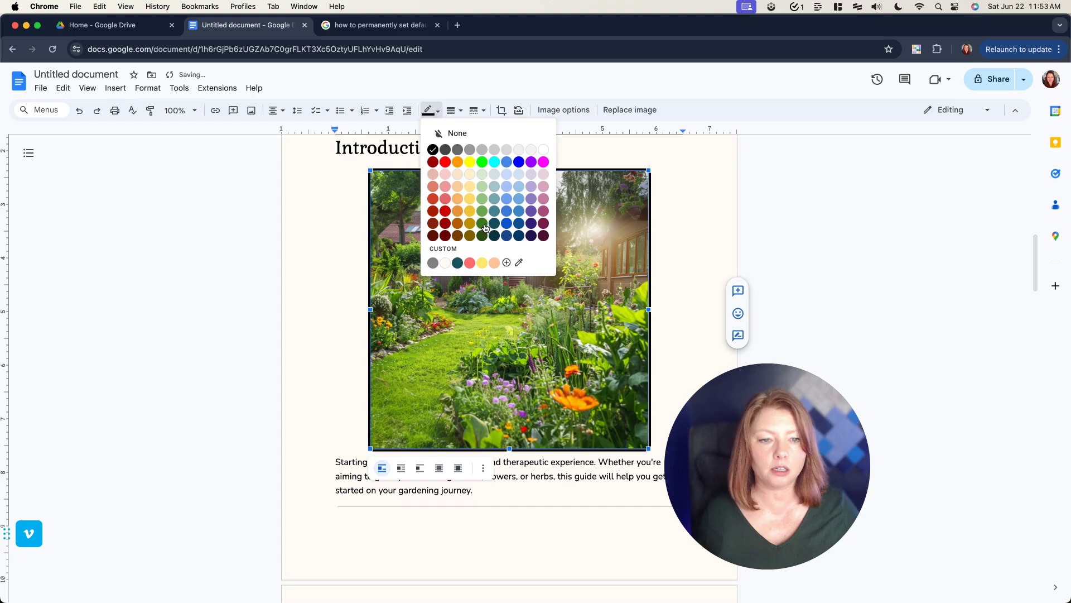
left_click(494, 263)
scroll(493, 264, "up", 10)
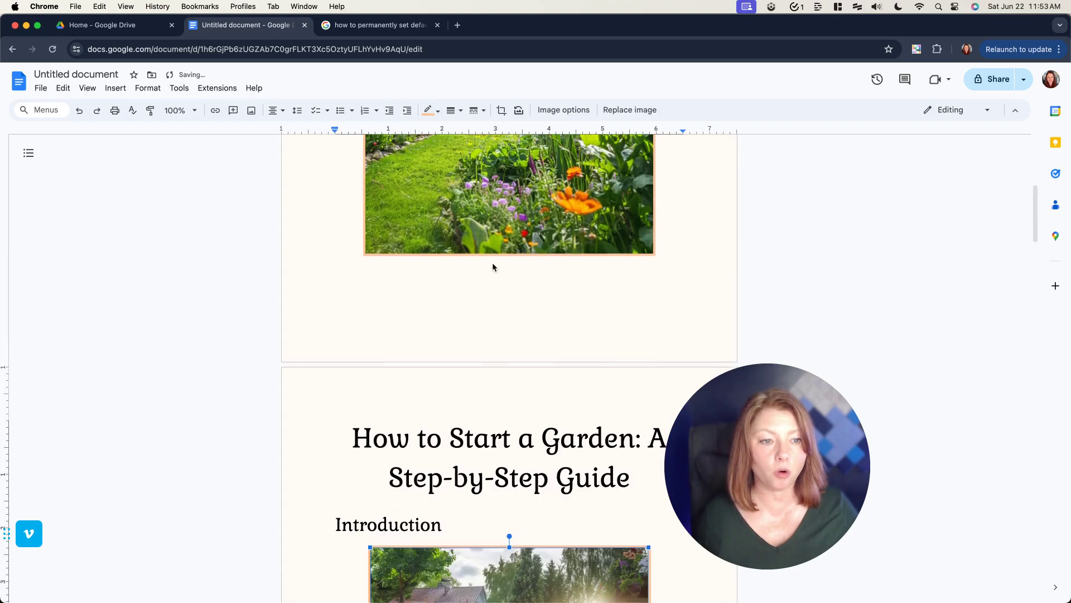
scroll(493, 266, "down", 20)
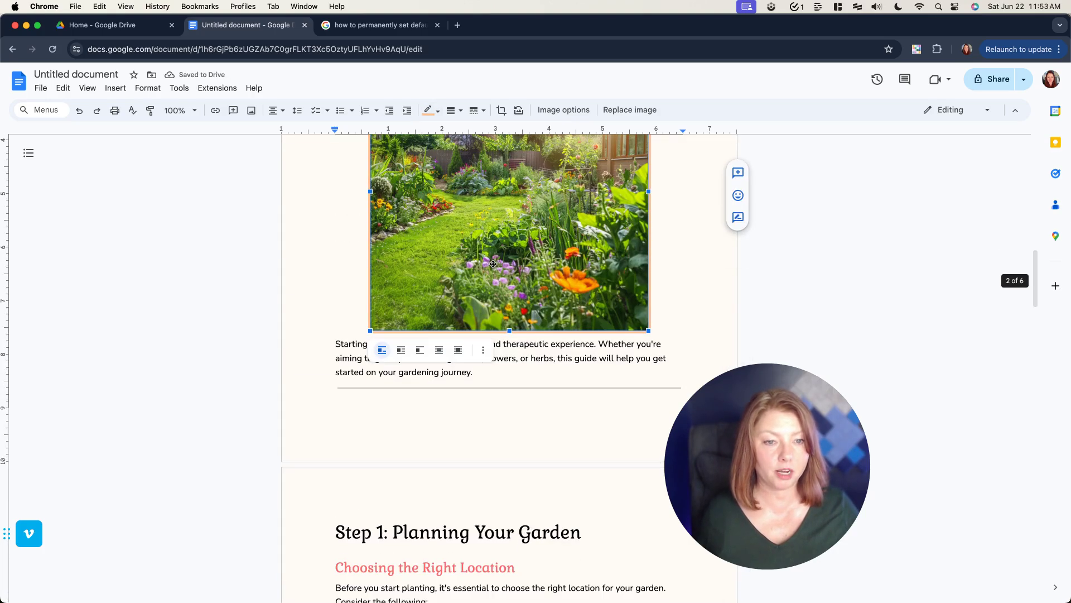
- Recolor the "How to Start a Garden: A Step-by-Step Guide" heading dark gray and update the Heading 1 style to match
scroll(493, 266, "down", 15)
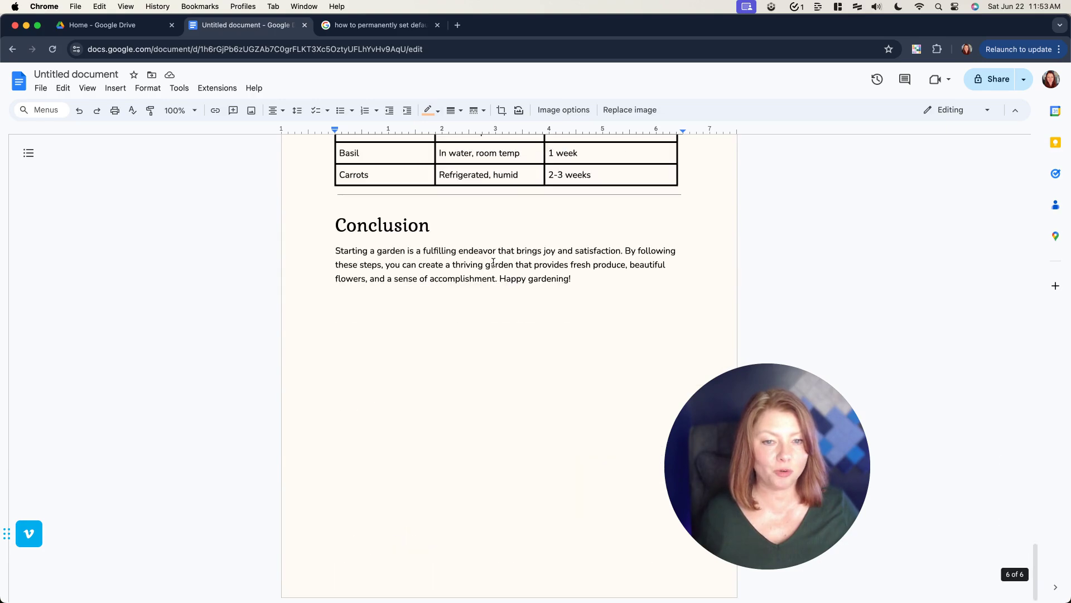
scroll(493, 263, "up", 10)
scroll(493, 262, "up", 20)
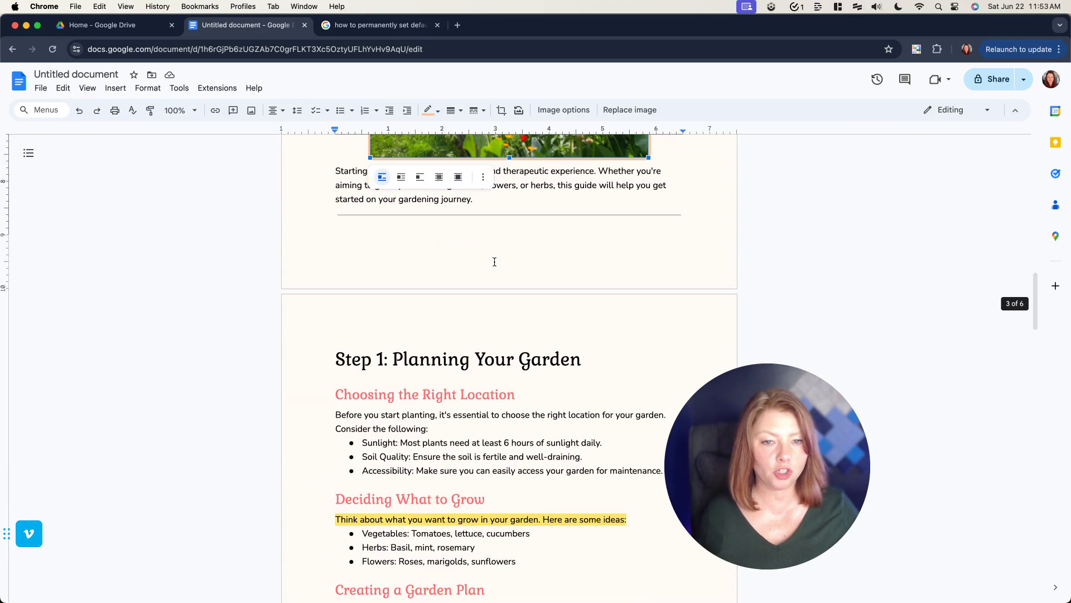
scroll(495, 262, "down", 10)
triple_click(432, 229)
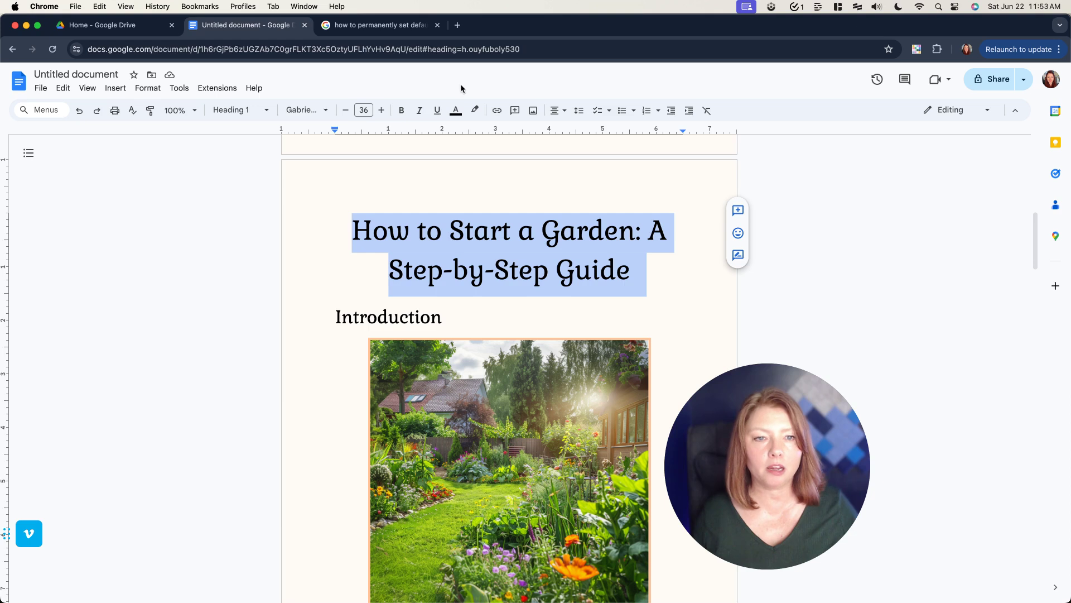
left_click(455, 111)
left_click(473, 135)
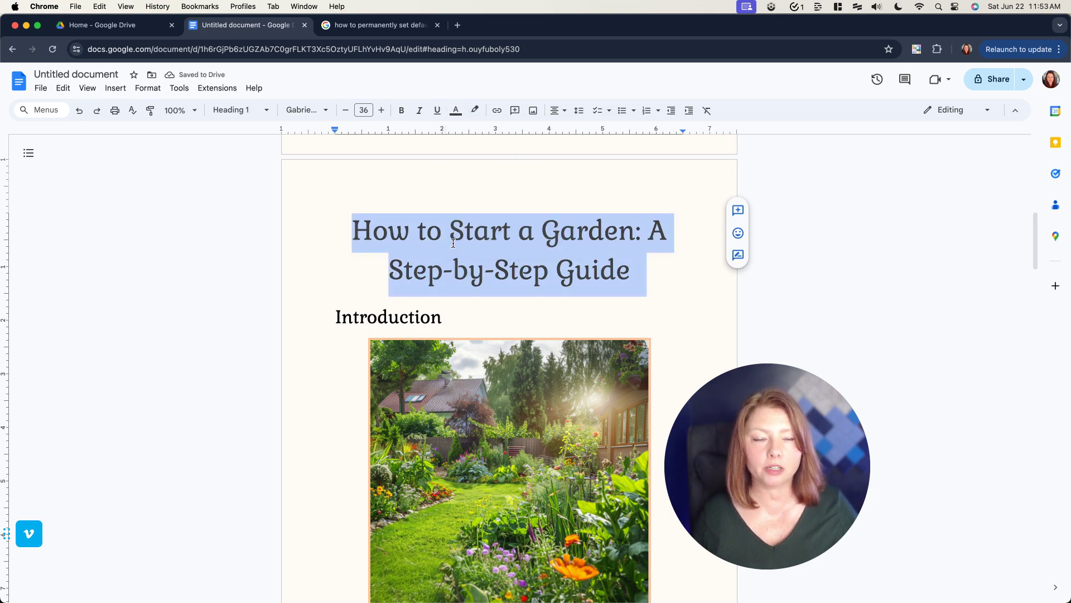
left_click(249, 111)
mouse_move(290, 273)
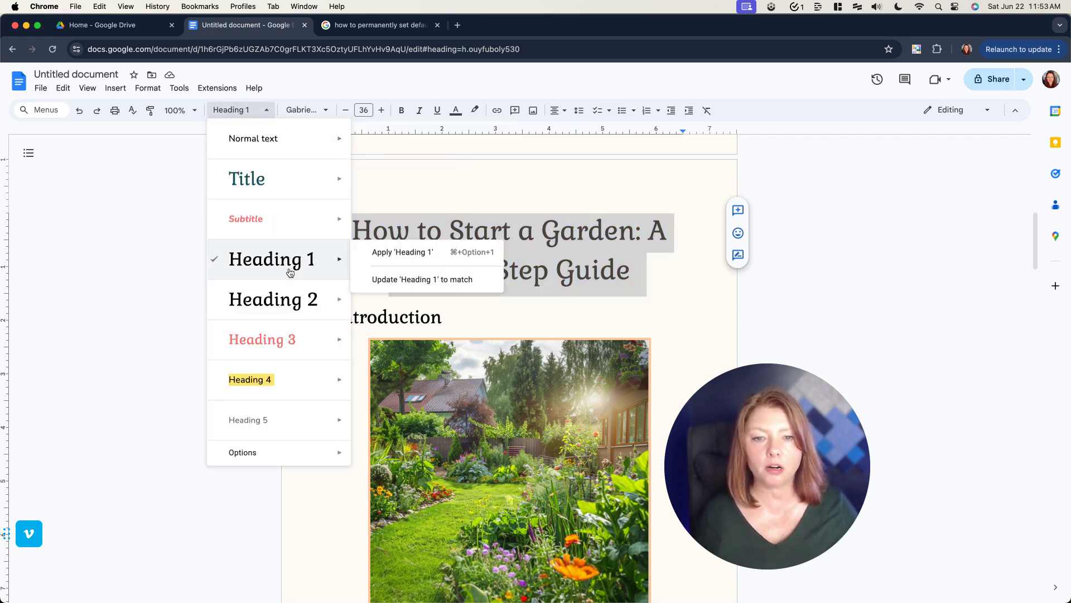
left_click(407, 279)
- Recolor the "Introduction" heading dark gray and update the Heading 2 style to match
double_click(381, 316)
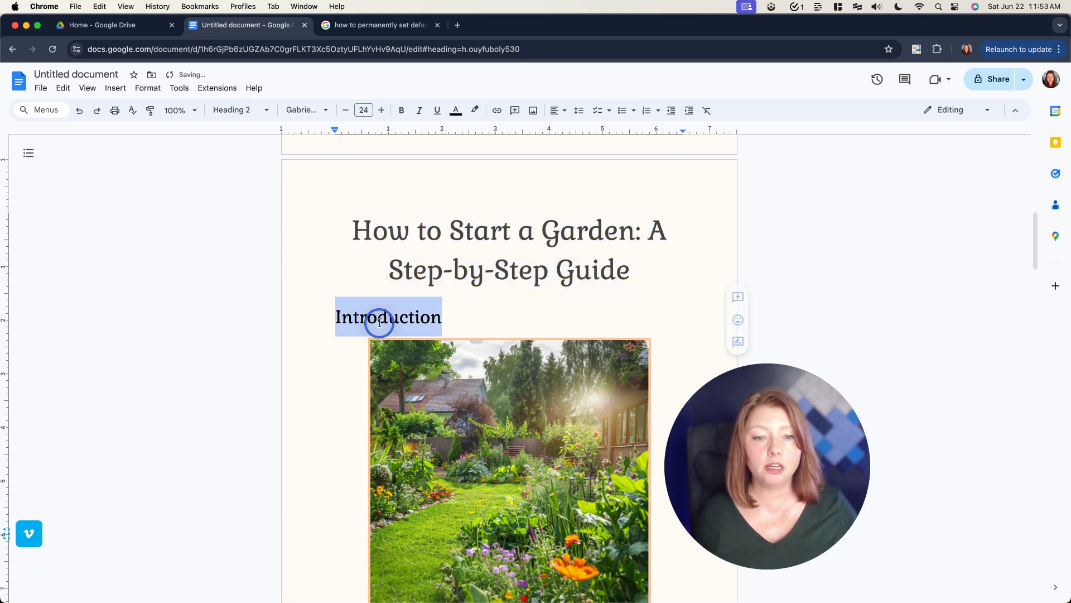
left_click(456, 111)
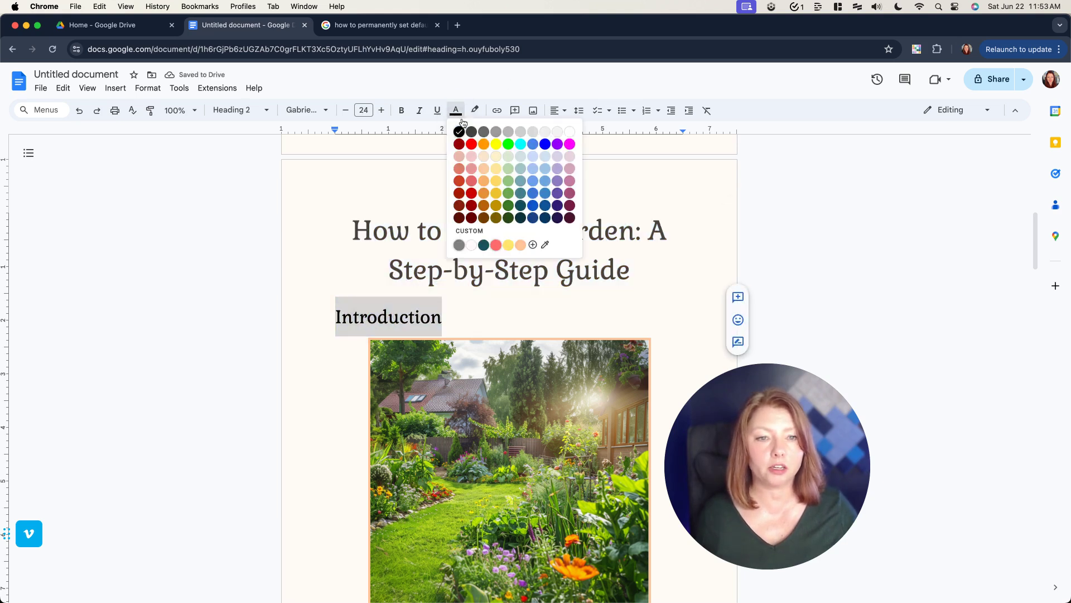
left_click(471, 131)
left_click(230, 110)
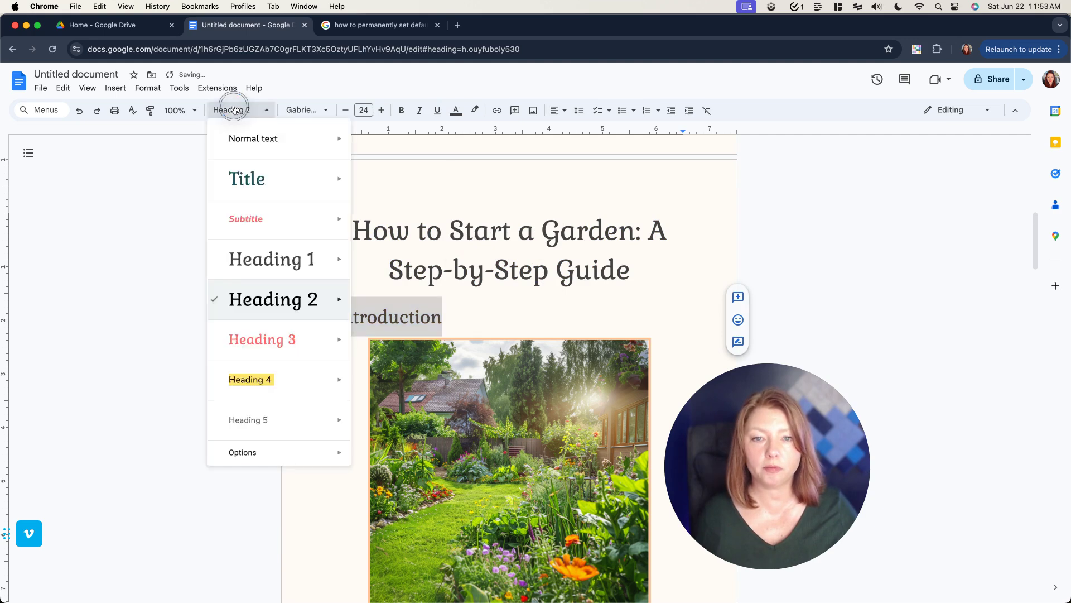
mouse_move(268, 294)
left_click(360, 320)
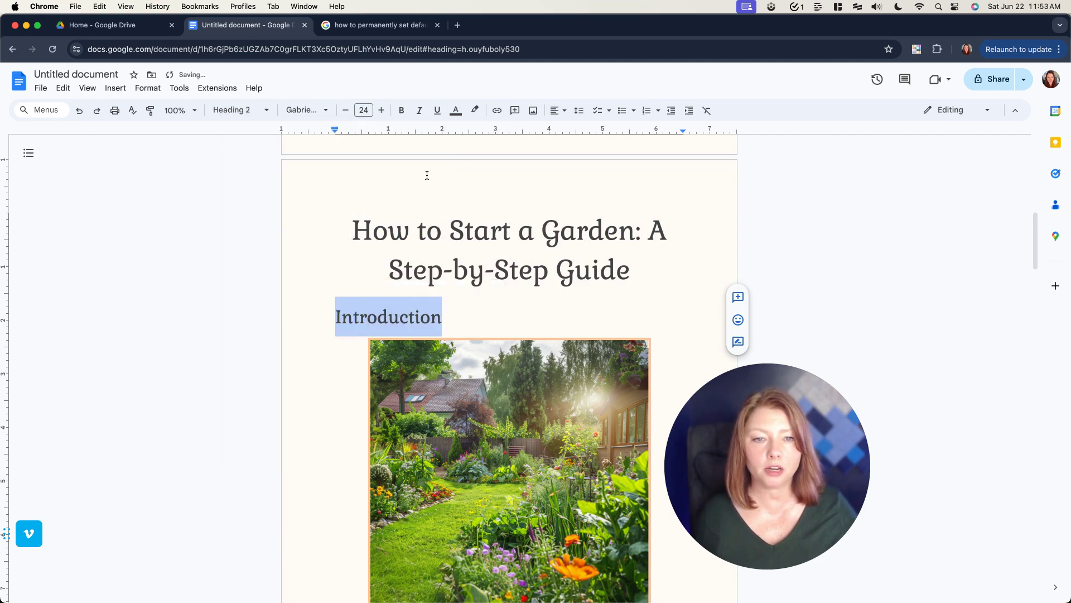
- Recolor the paragraph and bullets under "Choosing the Right Location" dark gray and update the Normal text style to match
scroll(433, 278, "down", 6)
scroll(433, 277, "down", 4)
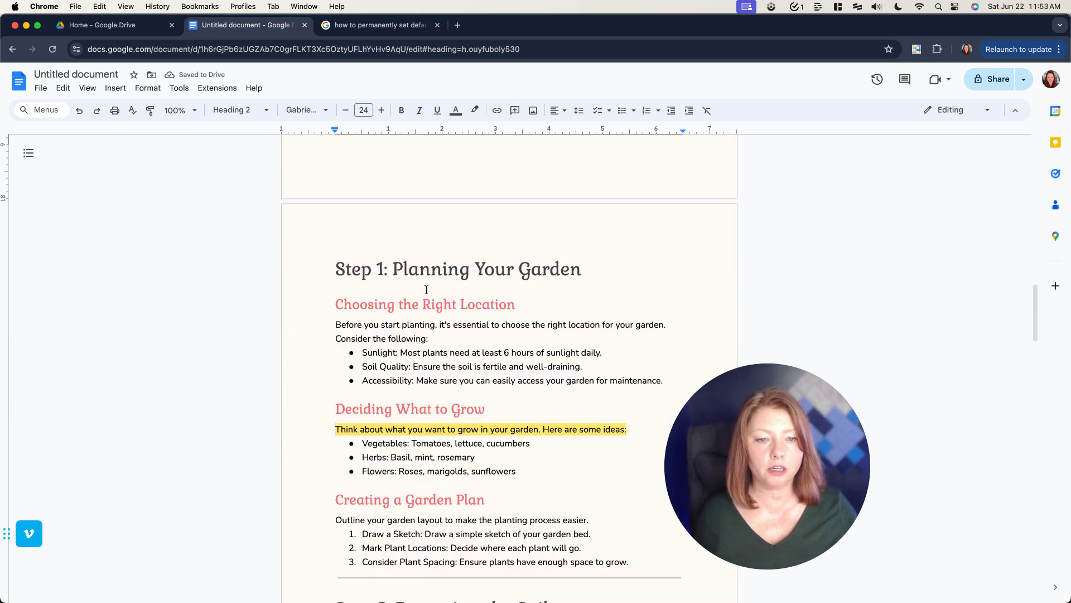
scroll(426, 277, "down", 1)
left_click_drag(335, 312, 673, 368)
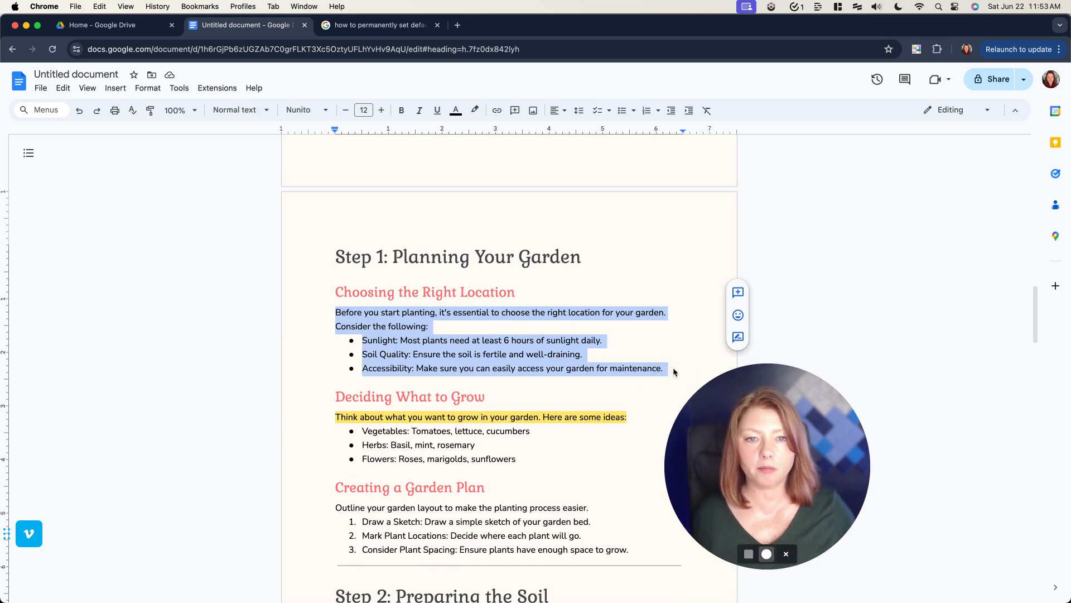
left_click(455, 110)
left_click(471, 132)
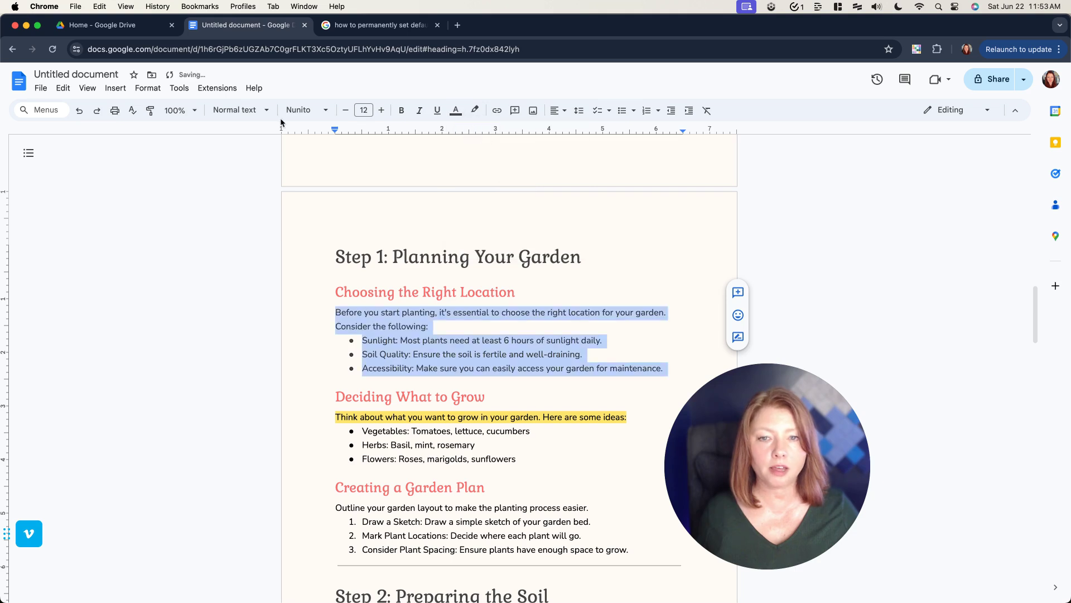
left_click(249, 111)
mouse_move(330, 146)
left_click(422, 162)
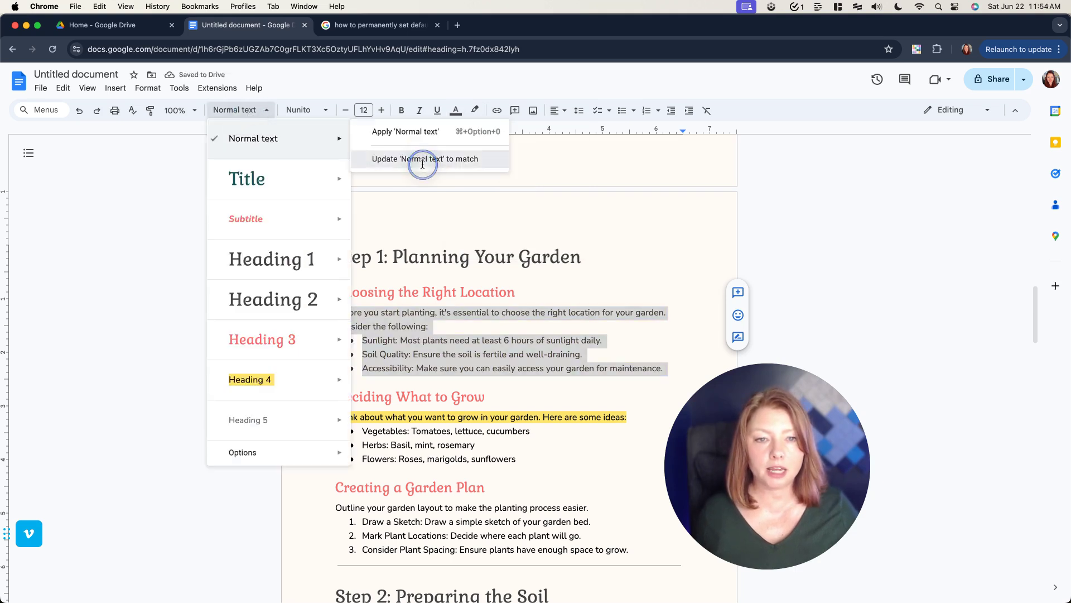
- Check the text color of the highlighted line under "Deciding What to Grow"
triple_click(410, 419)
left_click(432, 340)
left_click(410, 417)
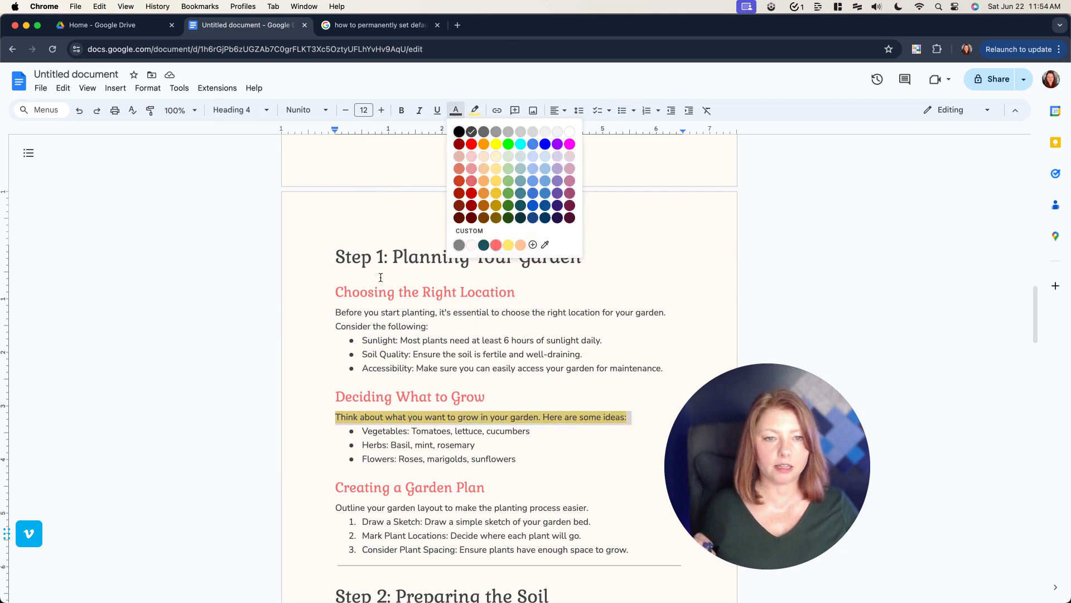
left_click(353, 368)
- Examine the headings, body text and lists across all pages for consistent dark gray and coral styling
scroll(353, 366, "down", 10)
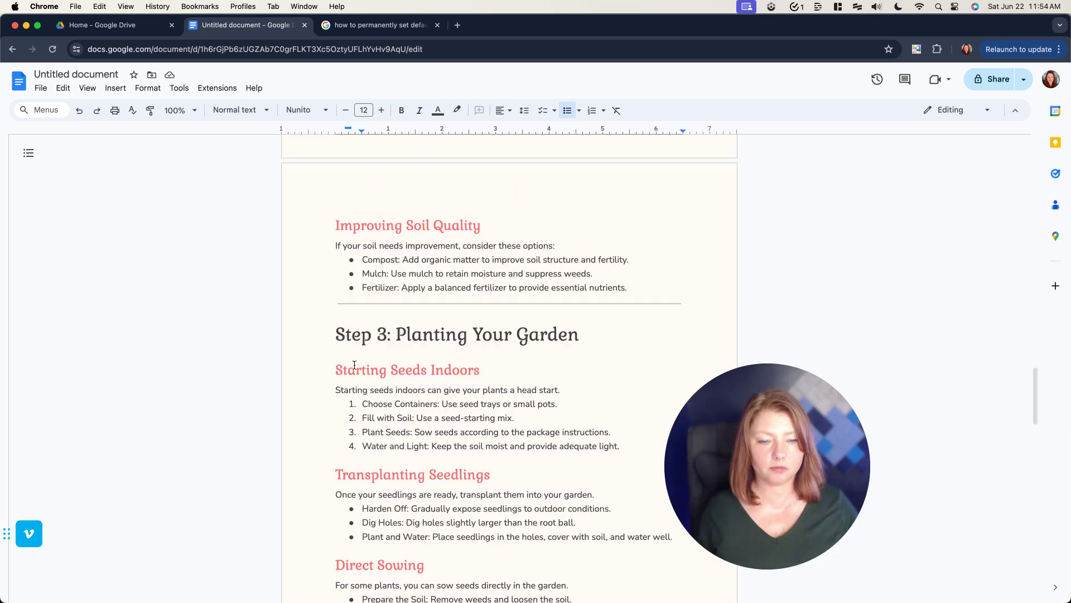
scroll(354, 364, "down", 15)
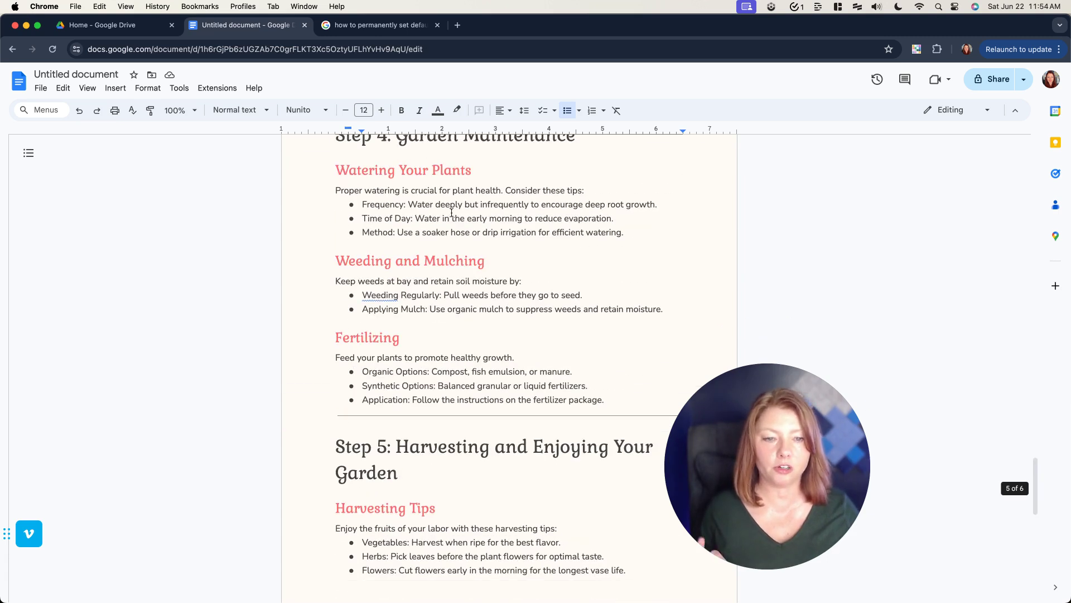
scroll(533, 217, "up", 2)
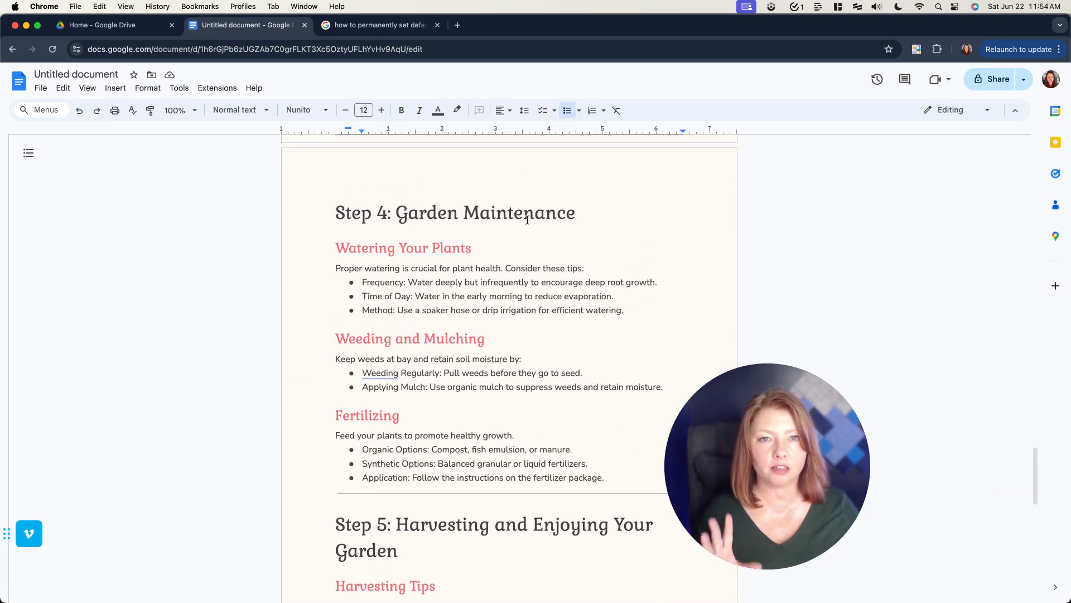
scroll(527, 221, "down", 6)
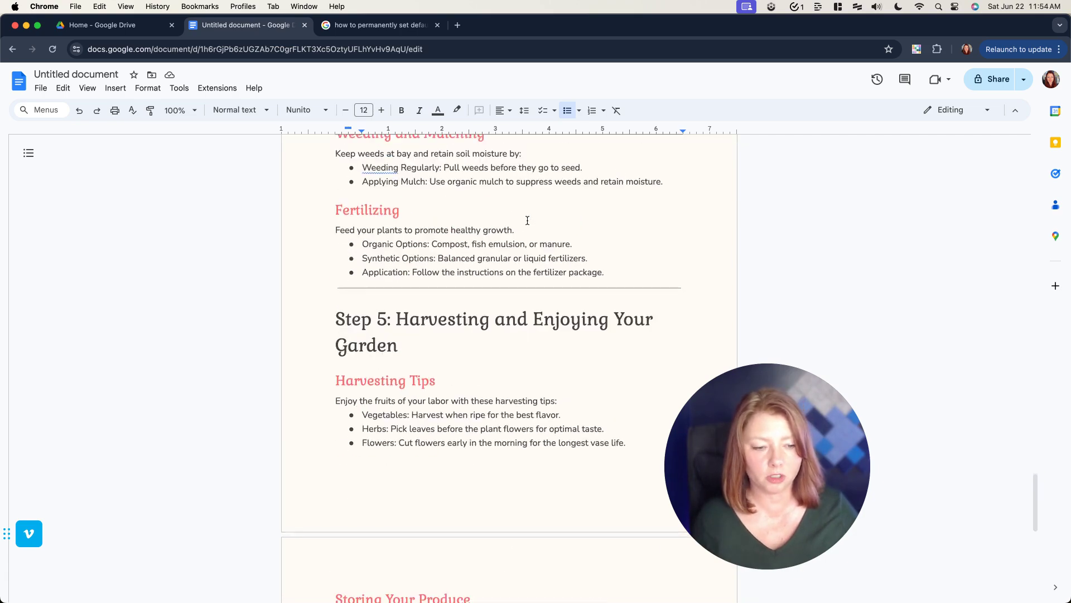
scroll(527, 220, "down", 10)
scroll(529, 256, "up", 20)
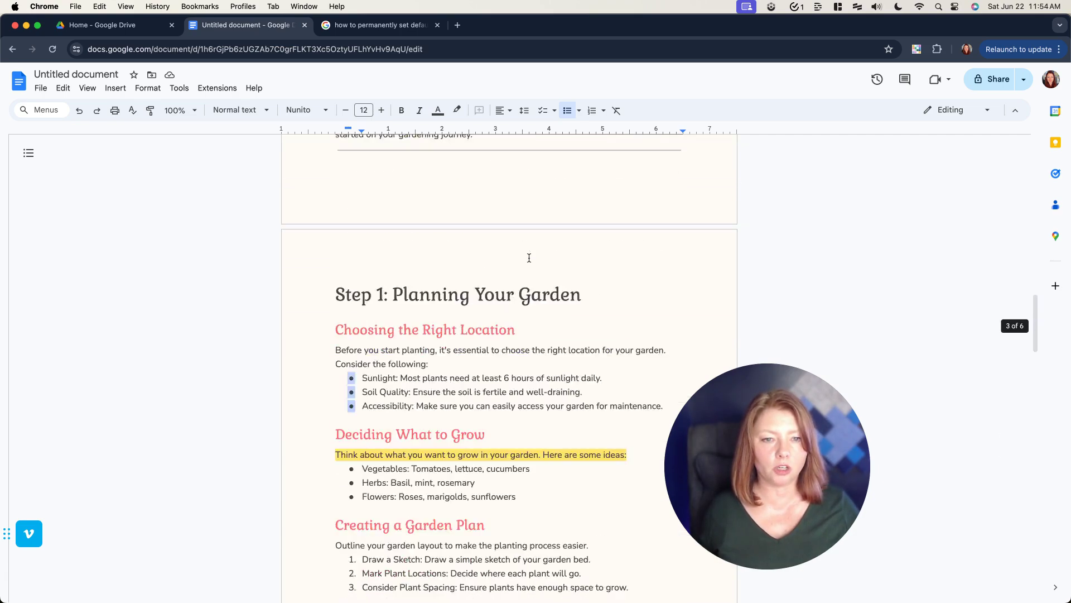
scroll(529, 257, "up", 5)
scroll(513, 263, "down", 12)
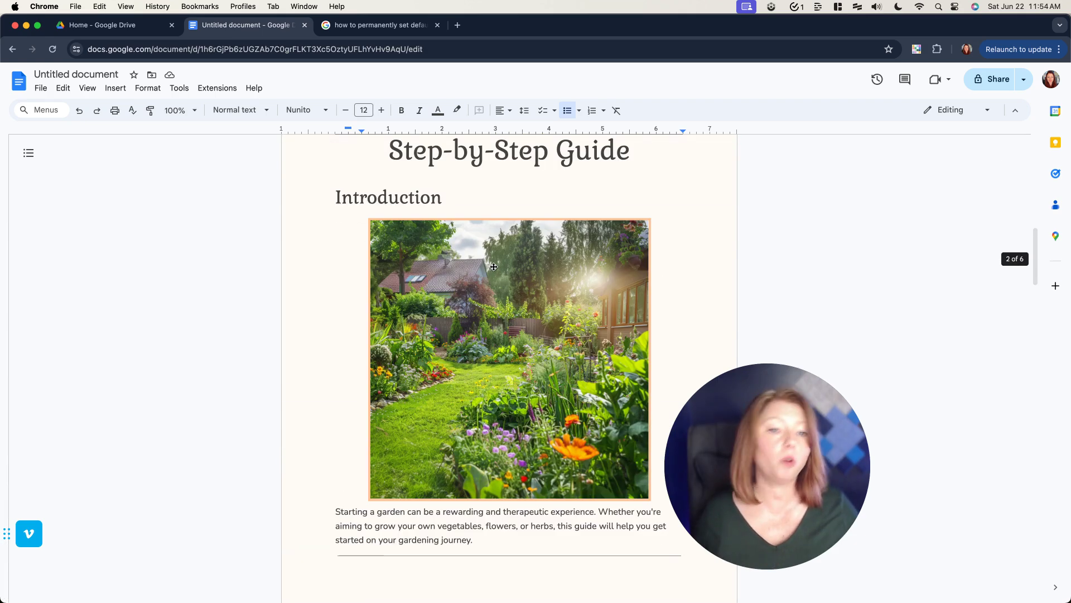
scroll(493, 266, "down", 20)
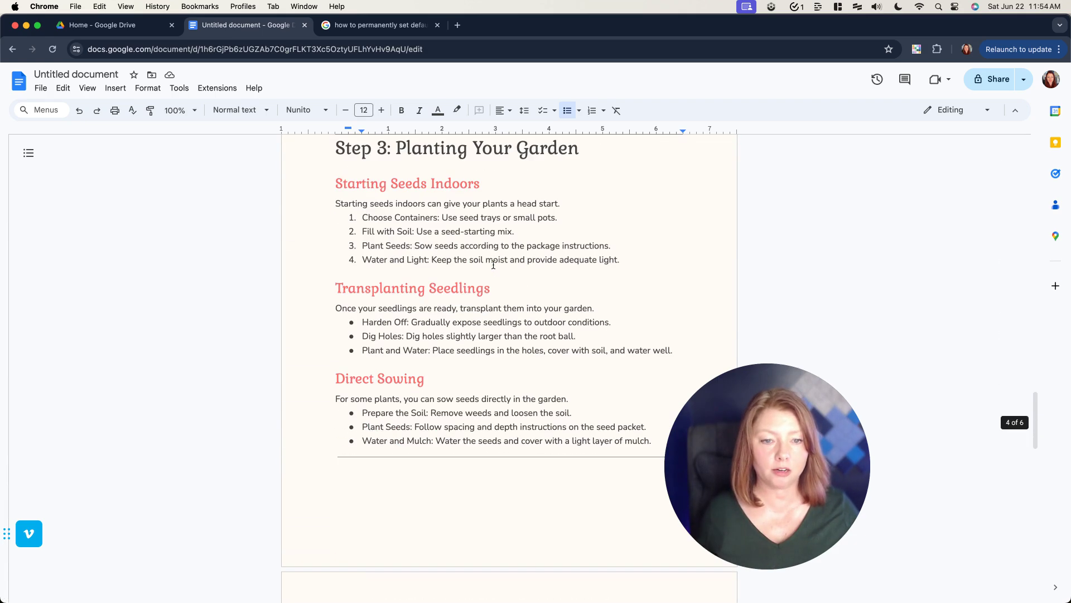
scroll(489, 291, "down", 8)
scroll(490, 284, "down", 15)
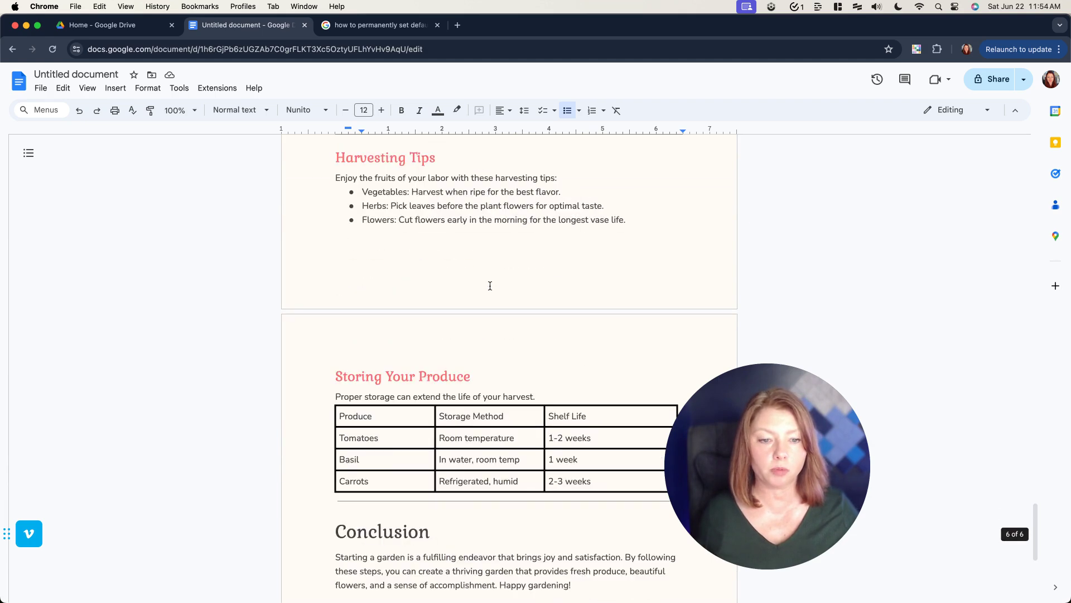
- Set all borders of the table under "Storing Your Produce" to the custom dark teal
scroll(469, 324, "up", 6)
scroll(431, 376, "down", 5)
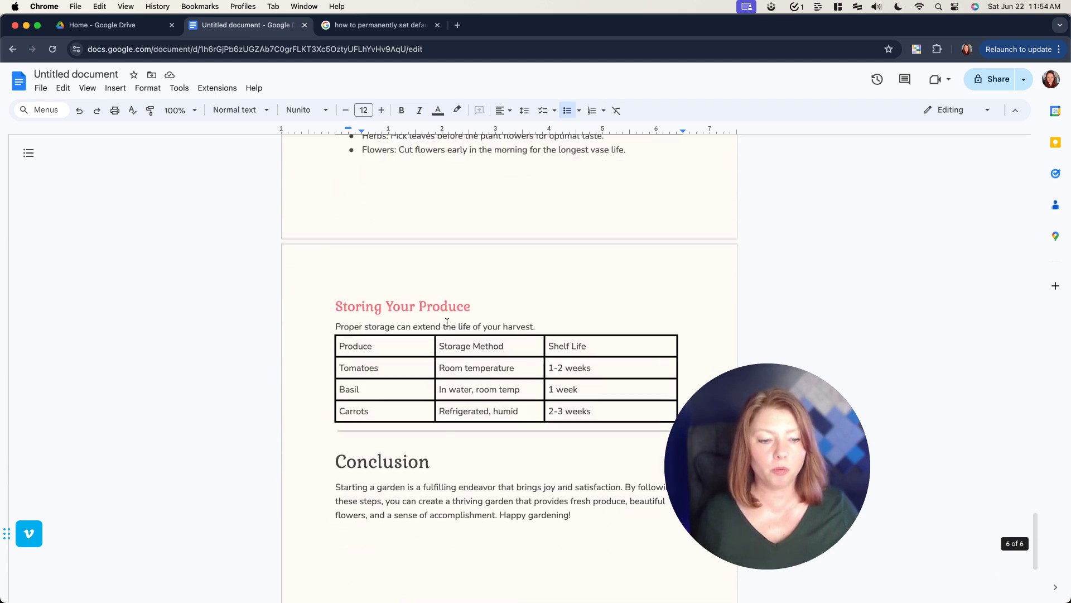
left_click_drag(342, 331, 612, 390)
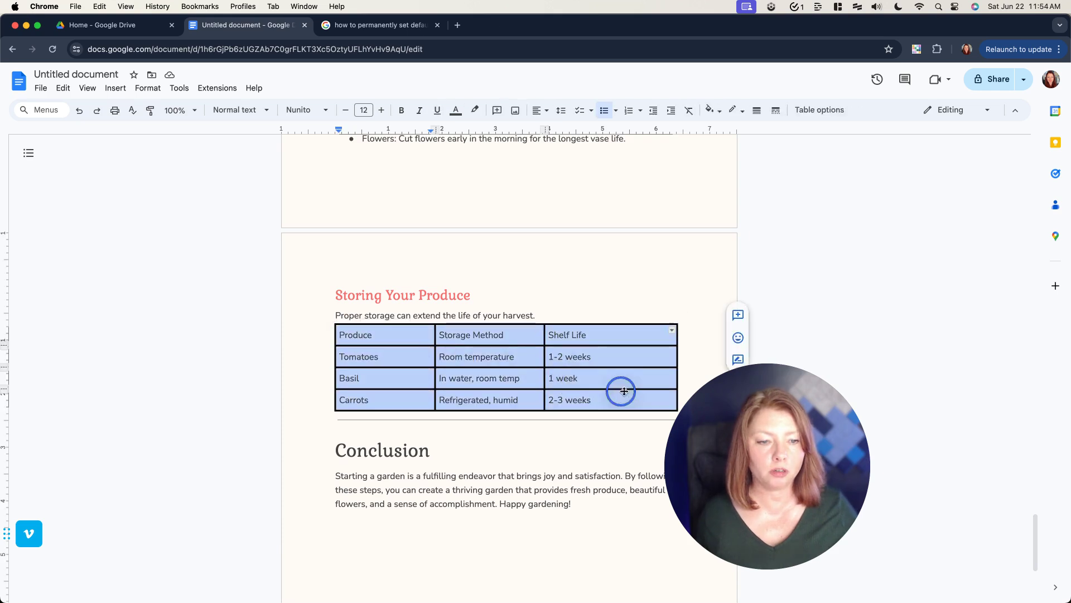
left_click(672, 329)
left_click(649, 286)
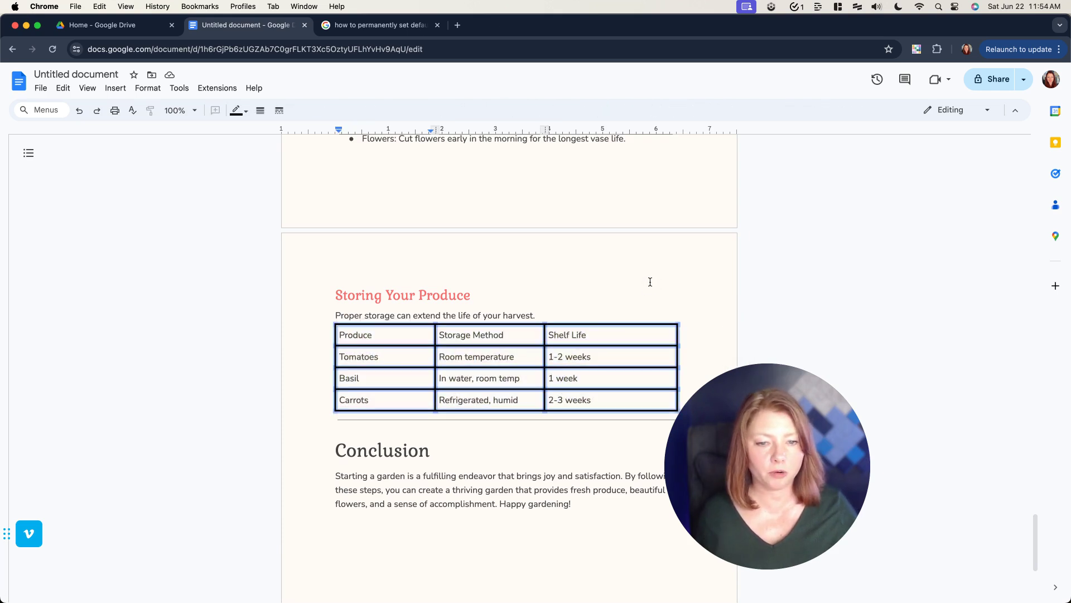
left_click(246, 114)
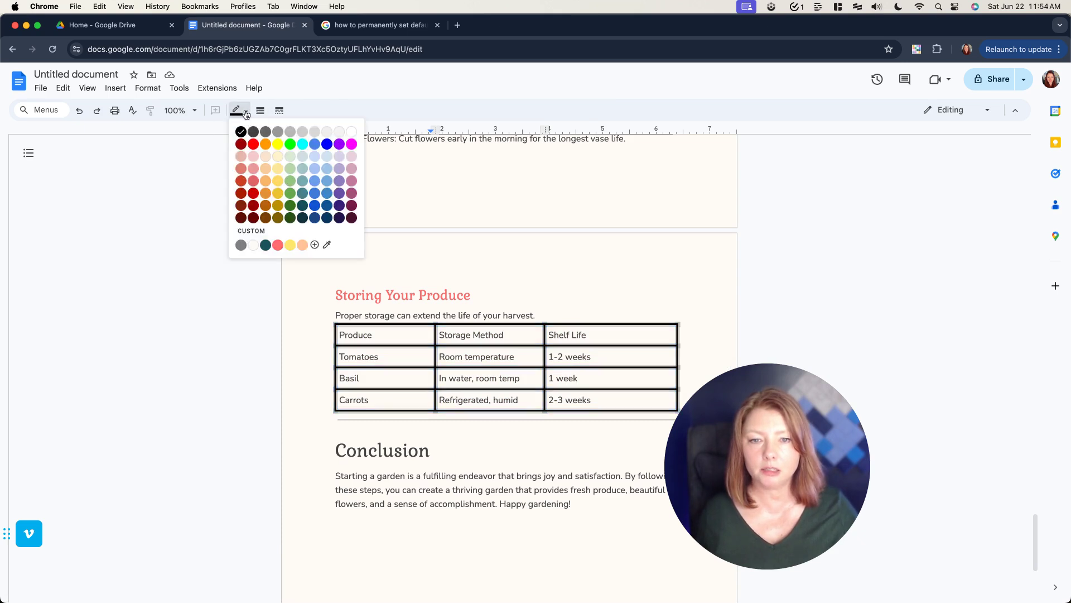
left_click(266, 244)
left_click(249, 113)
- Fill all cells of the "Storing Your Produce" table with the custom off-white color
left_click(333, 335)
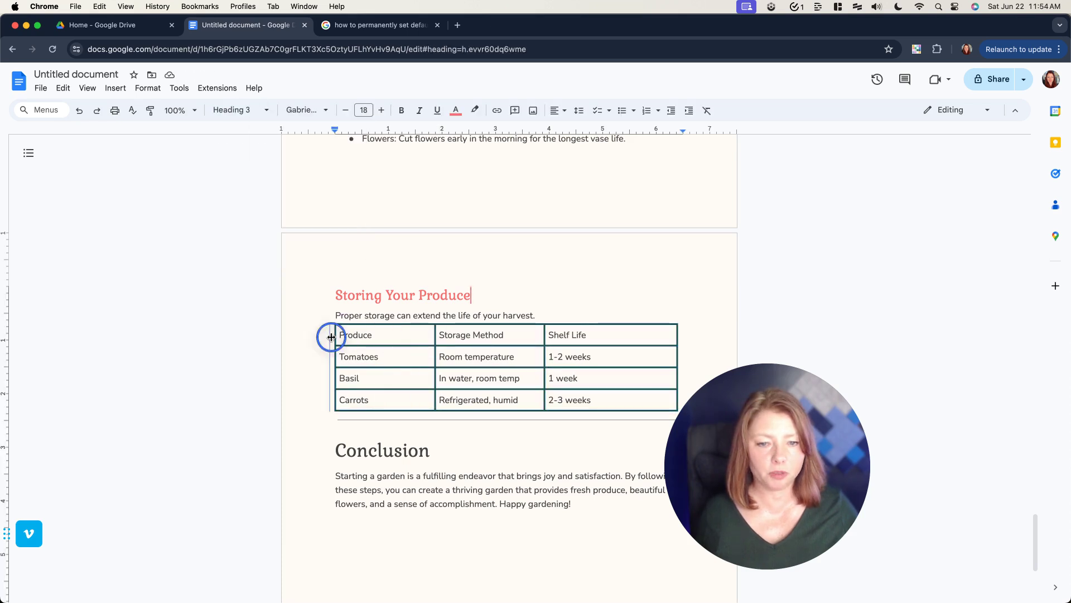
left_click_drag(342, 334, 617, 396)
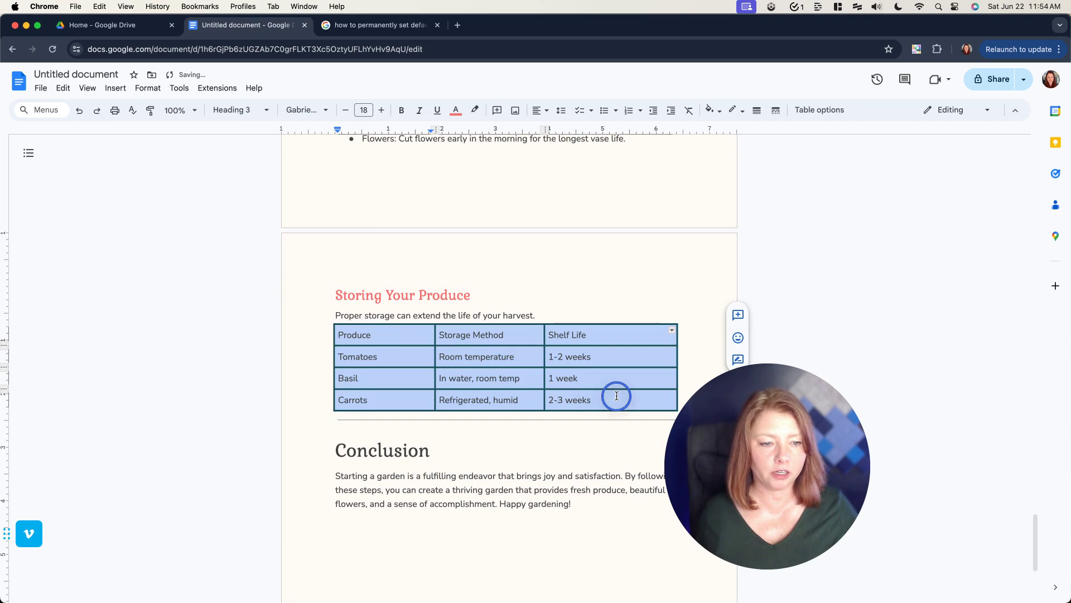
left_click(716, 112)
left_click(727, 262)
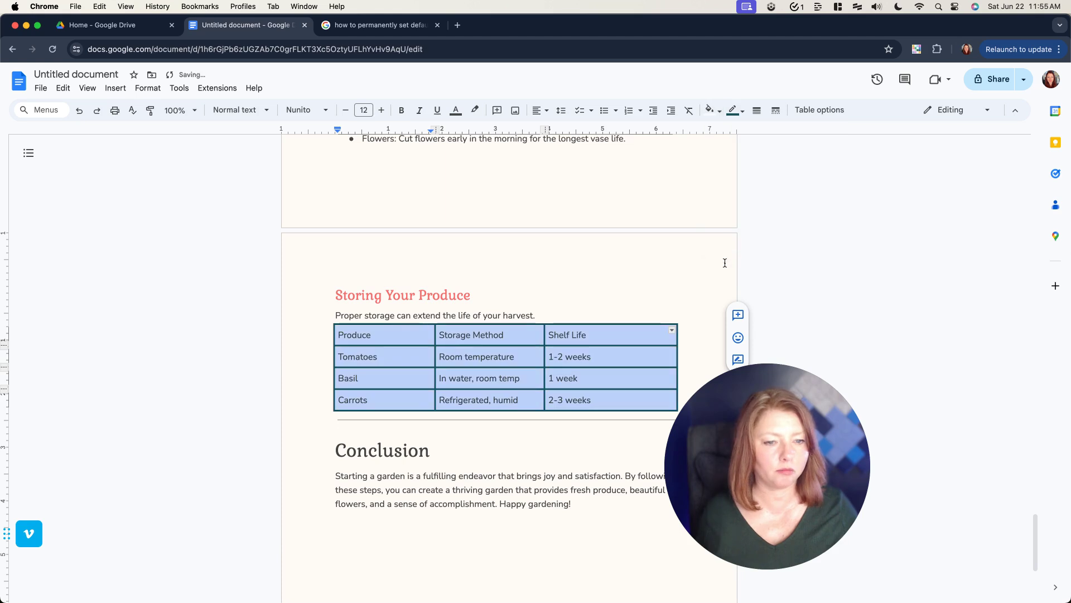
left_click(612, 270)
- Set the background of every cell in the "Storing Your Produce" table to standard white
left_click_drag(320, 334, 670, 402)
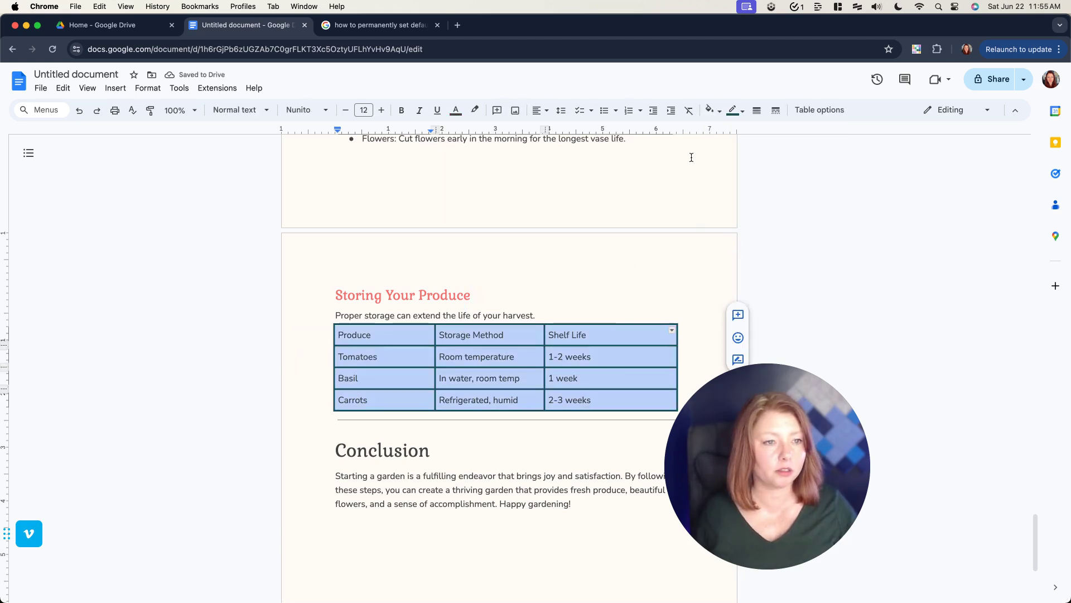
left_click(716, 111)
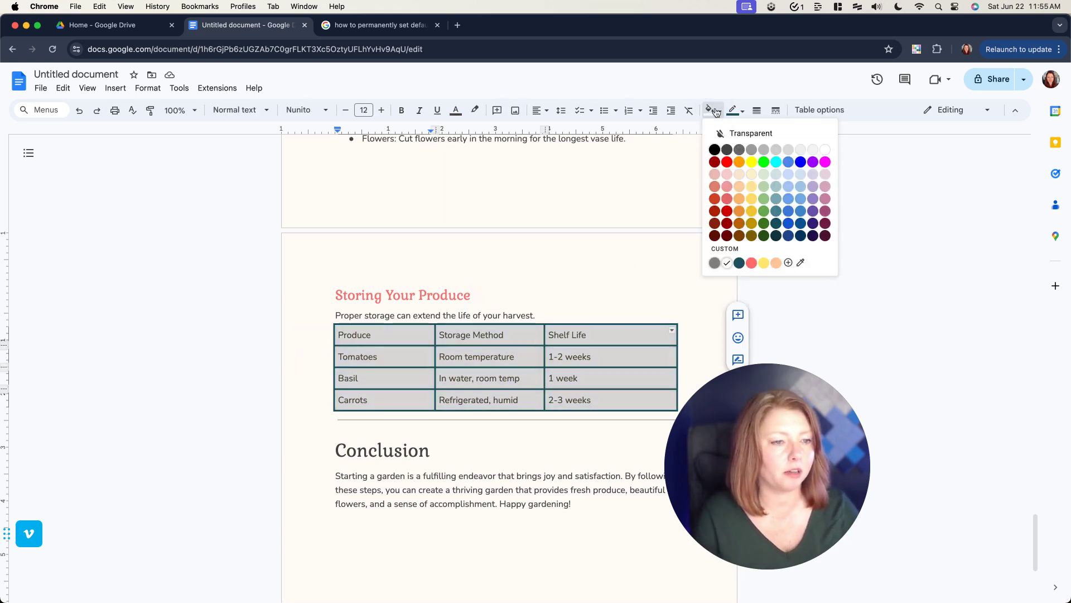
left_click(825, 149)
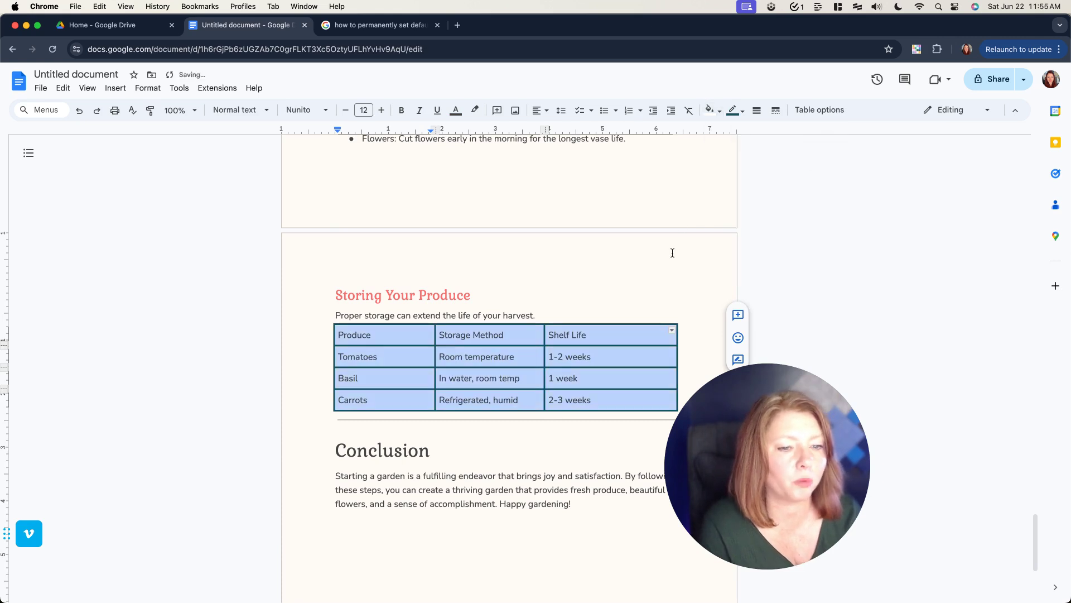
left_click(671, 255)
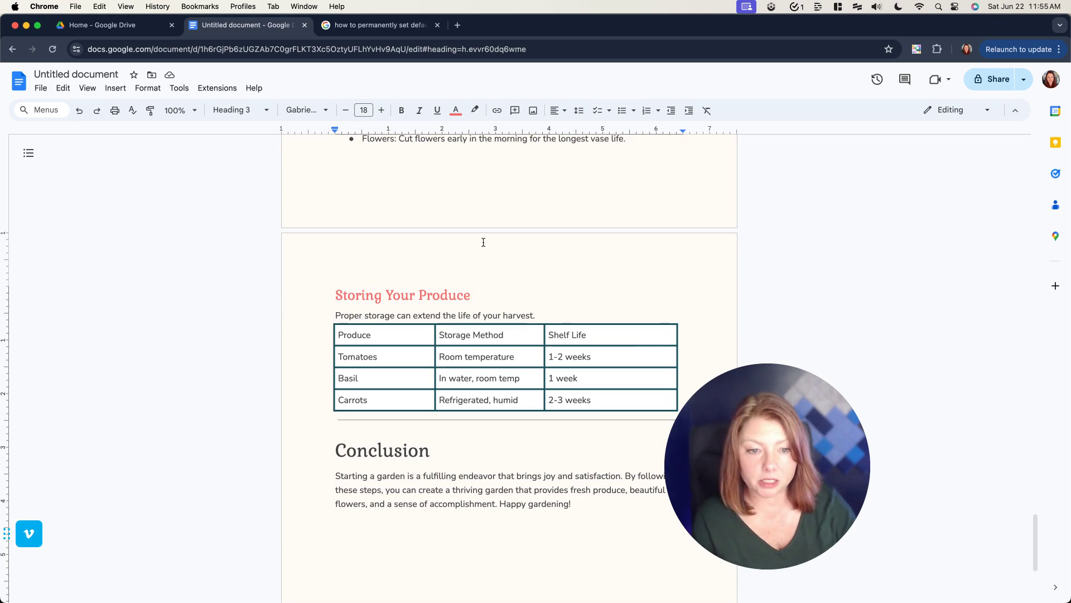
scroll(483, 243, "down", 4)
scroll(483, 242, "up", 12)
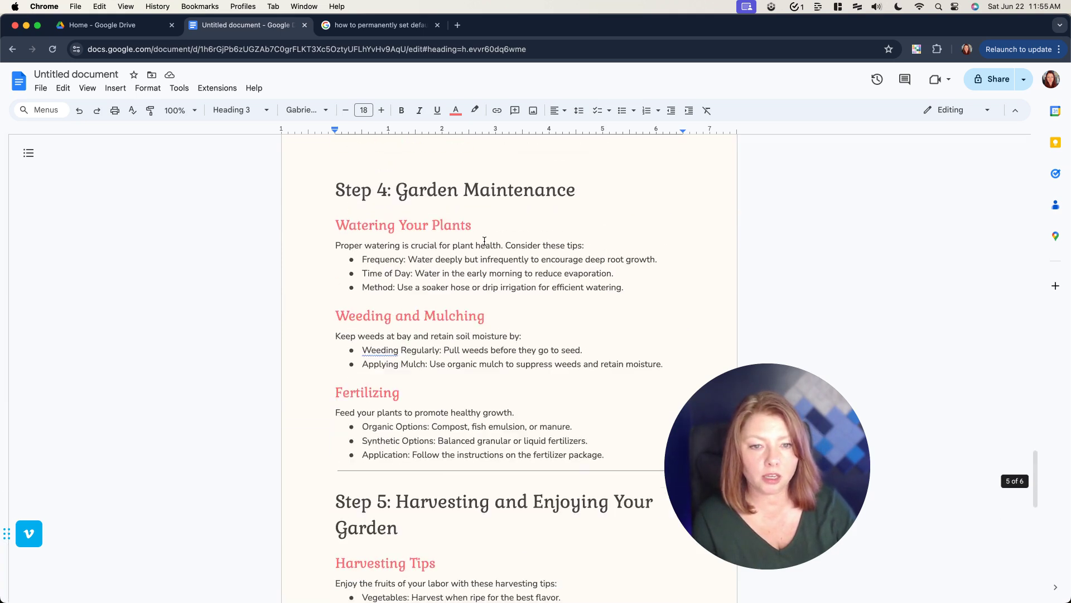
scroll(484, 241, "up", 15)
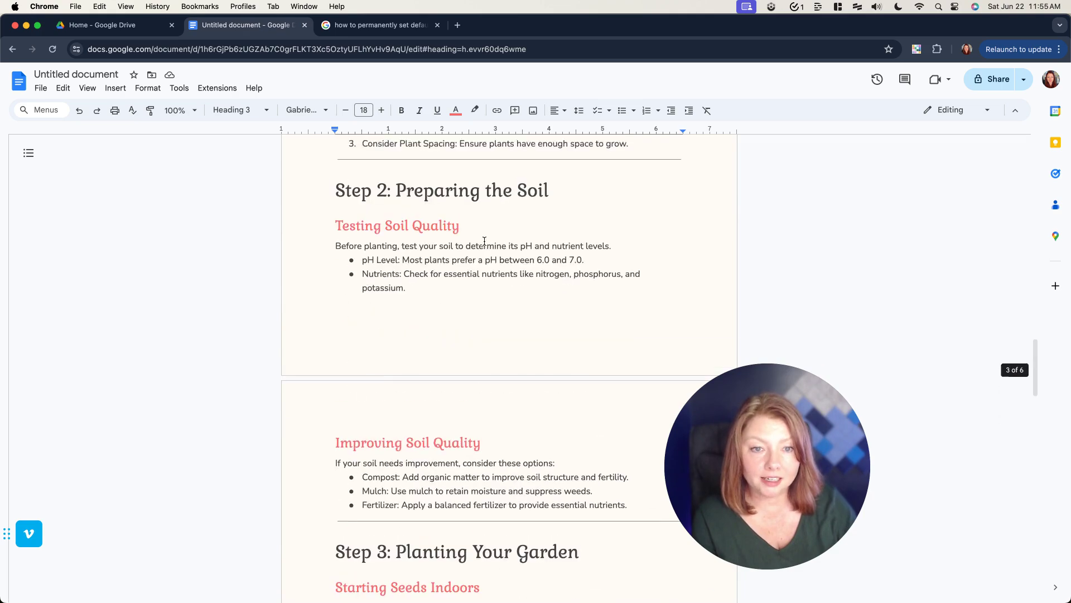
- Add page numbers to the document header, starting at 1 and not shown on the first page
scroll(485, 241, "up", 8)
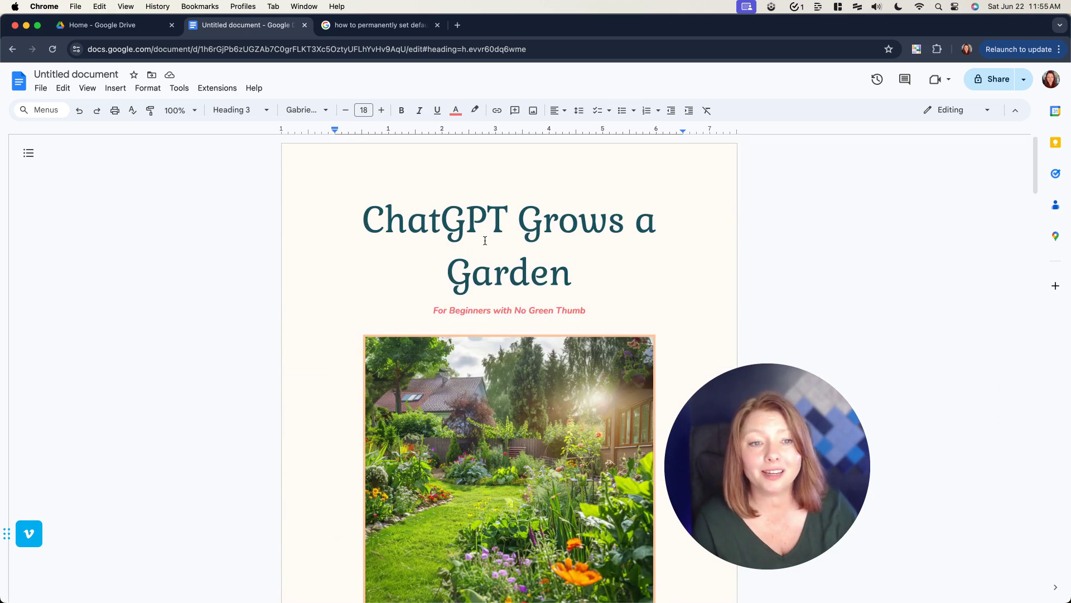
scroll(484, 241, "down", 10)
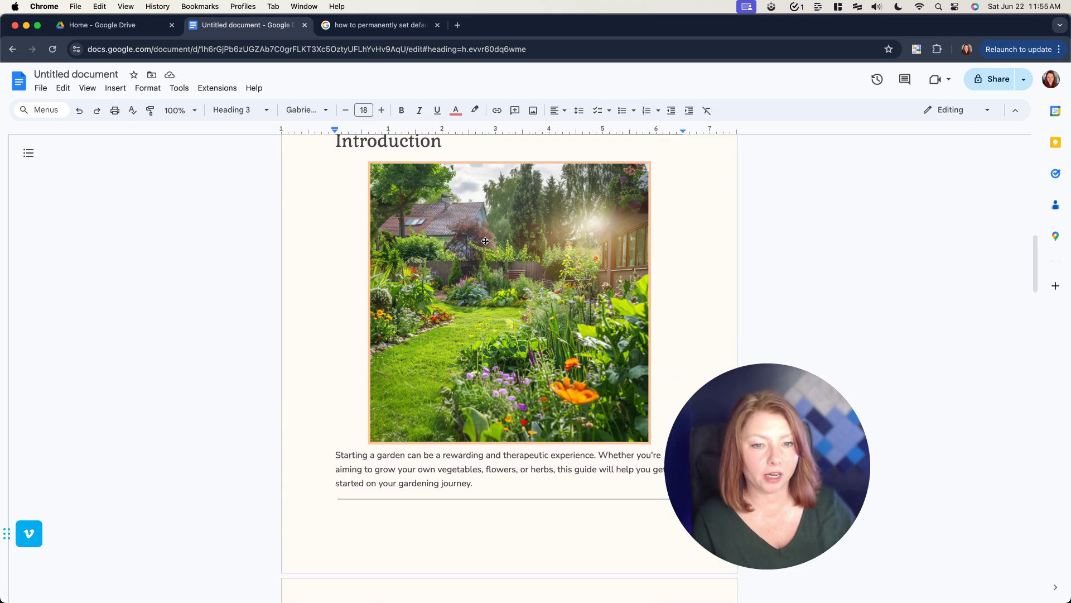
scroll(485, 241, "down", 15)
scroll(486, 450, "down", 20)
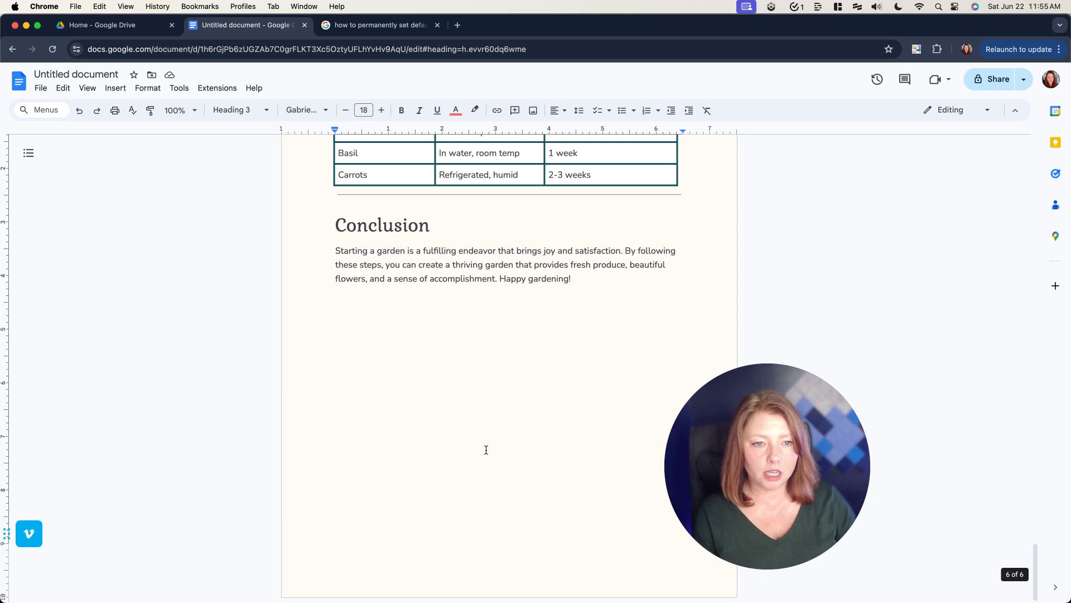
scroll(486, 449, "up", 20)
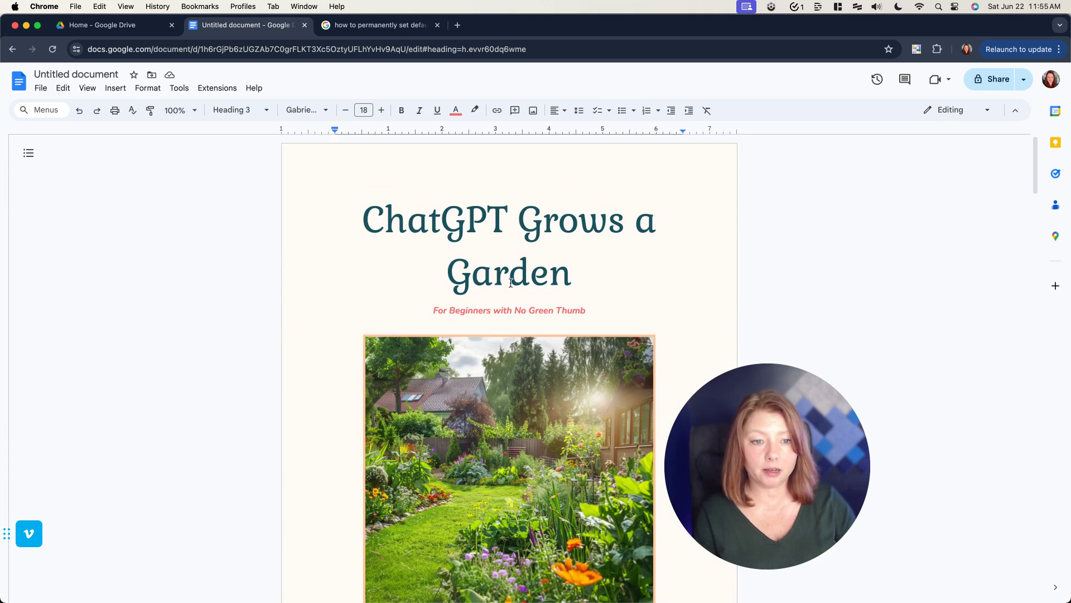
left_click(438, 170)
double_click(502, 170)
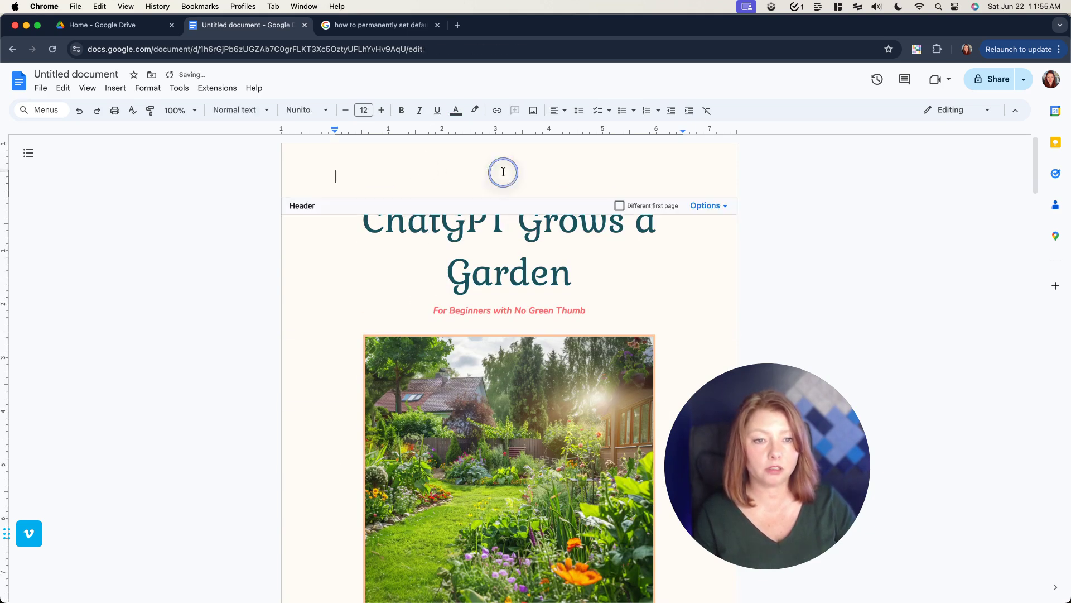
left_click(704, 205)
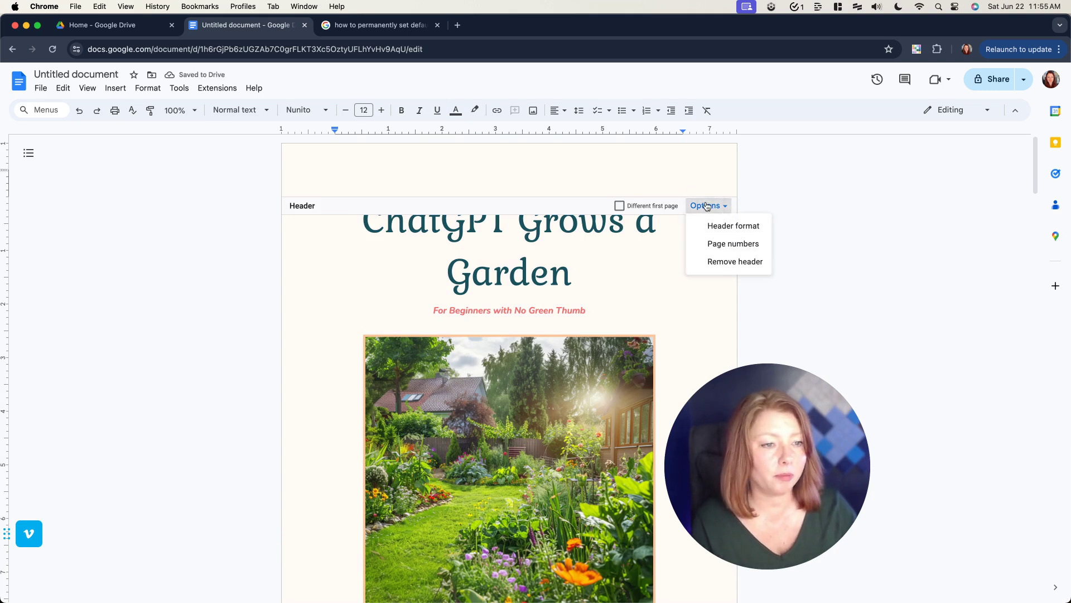
left_click(726, 246)
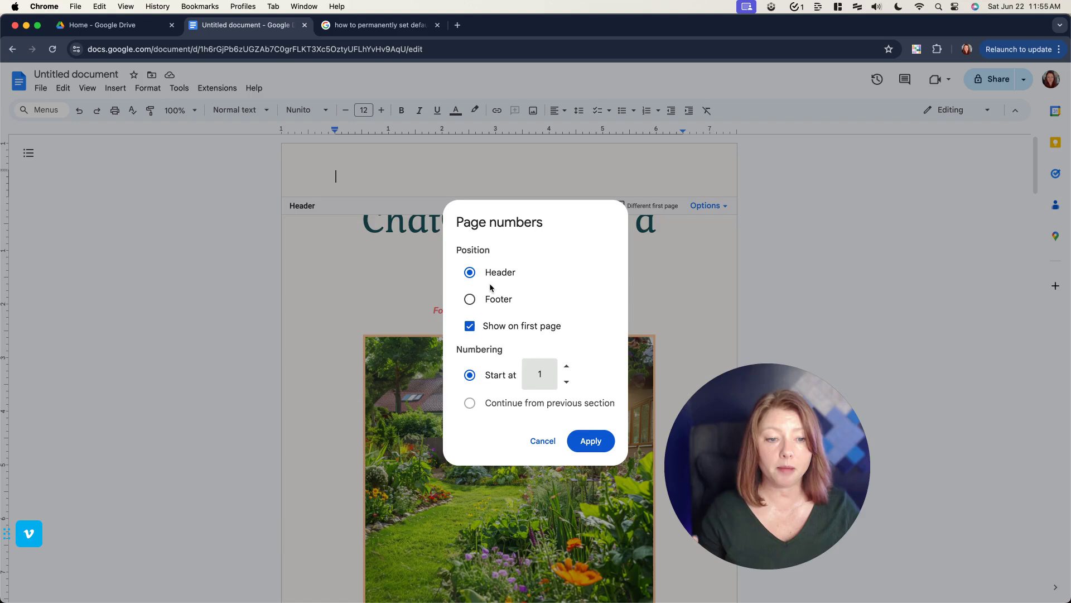
left_click(469, 327)
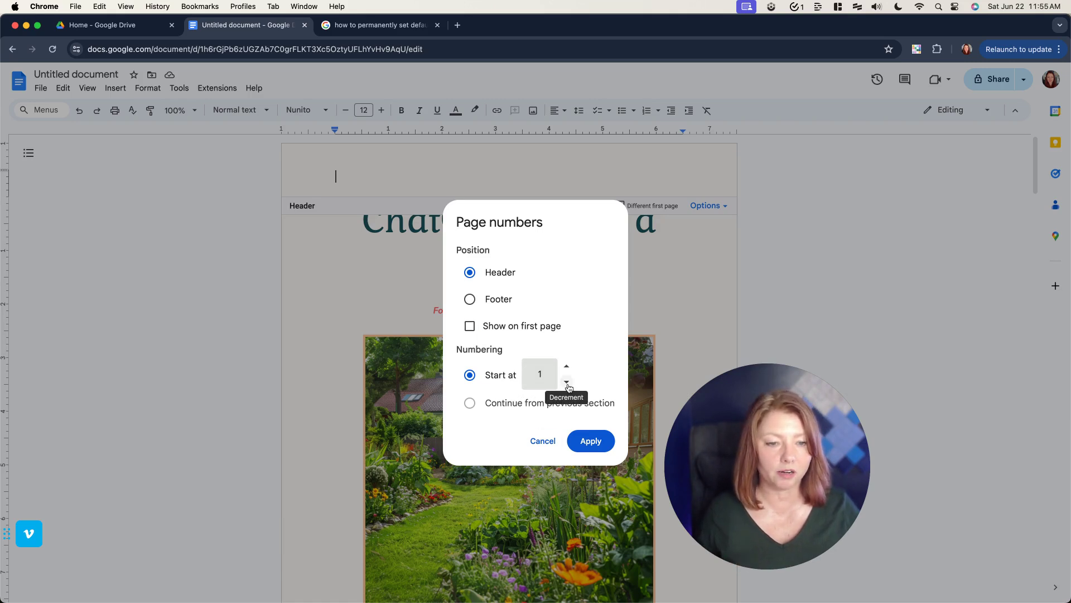
left_click(593, 443)
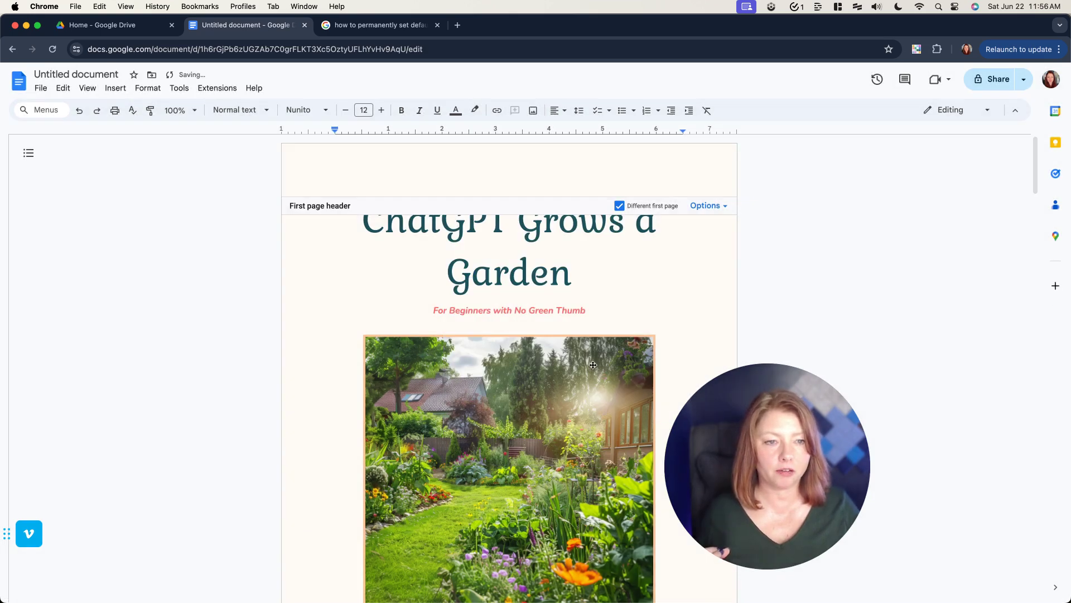
left_click(593, 365)
- Center the page number in the page 2 header and set its font size to 10
scroll(409, 444, "down", 5)
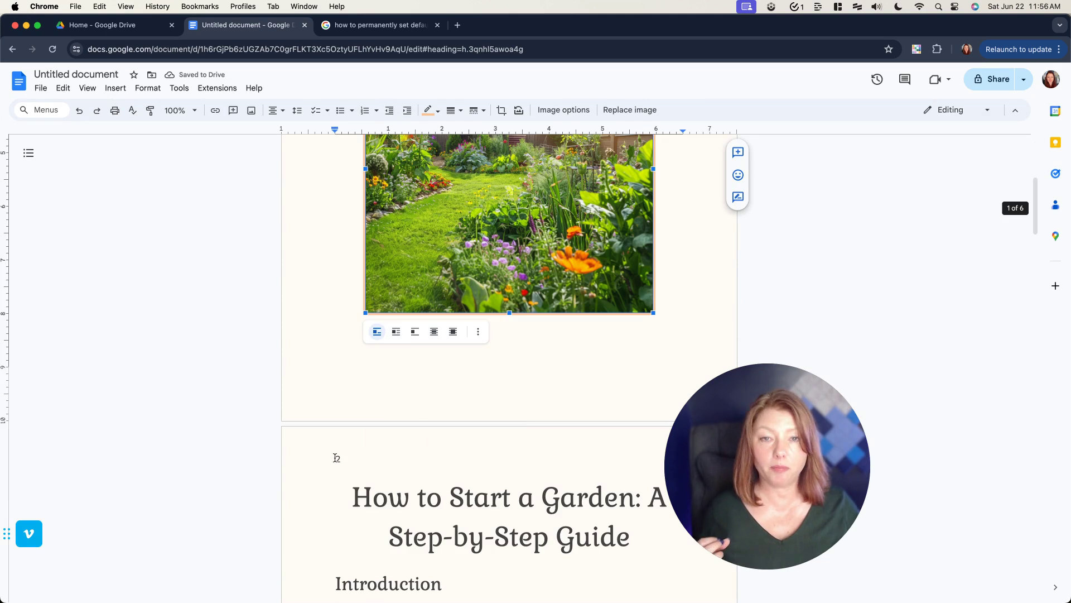
double_click(336, 457)
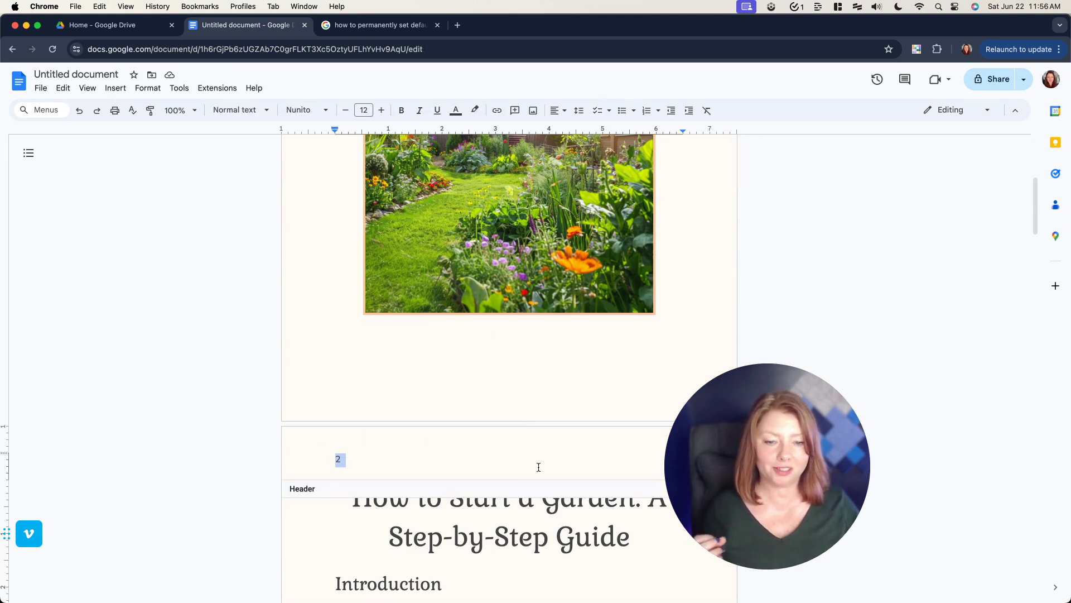
left_click(565, 111)
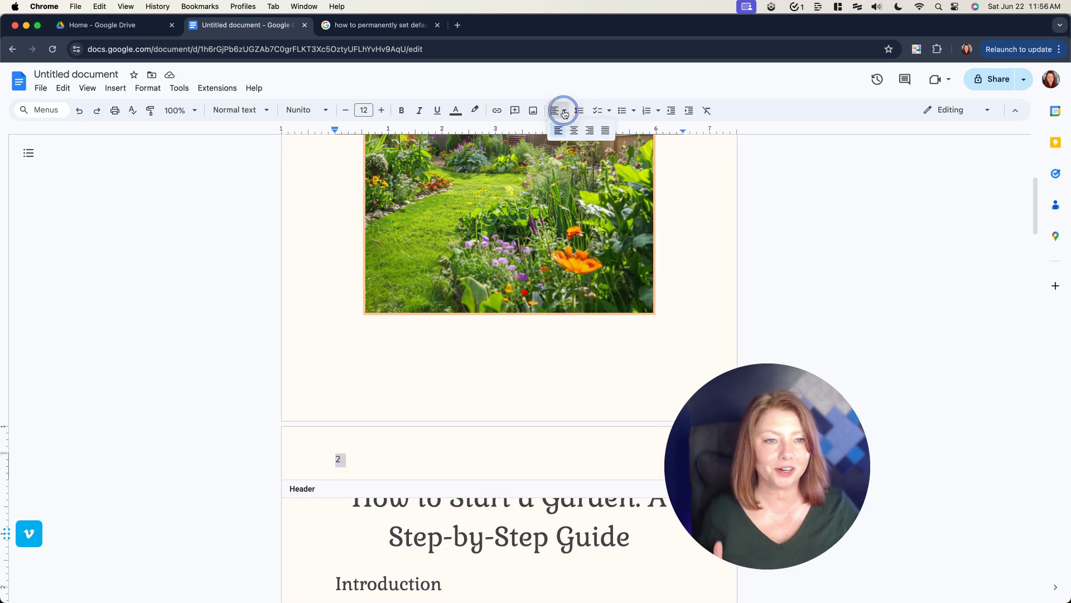
left_click(574, 131)
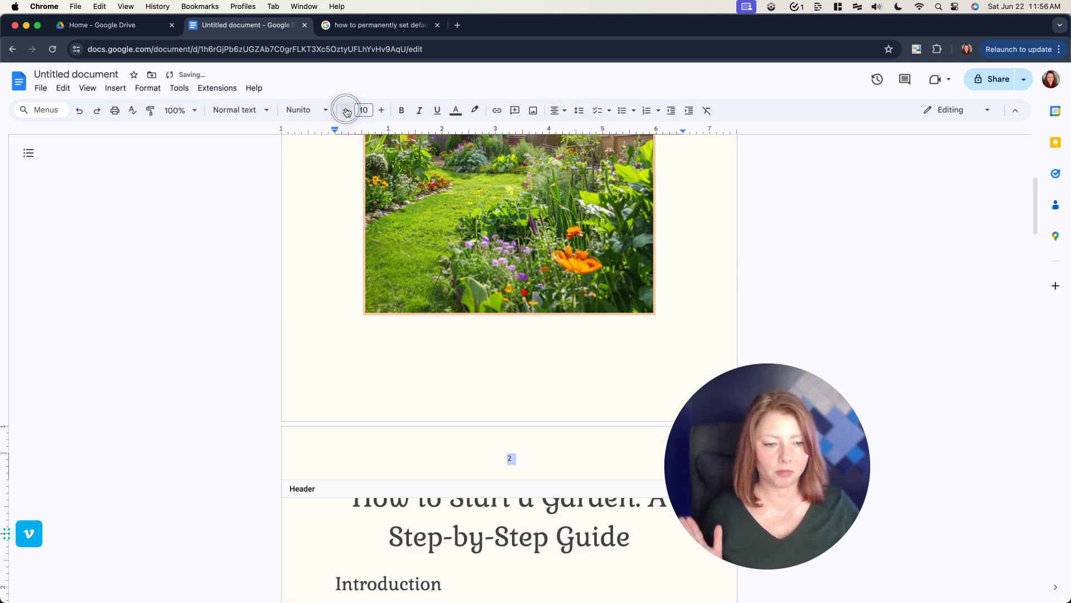
scroll(491, 316, "up", 2)
left_click(490, 317)
scroll(490, 317, "up", 1)
- Add "oddnoodle.com" as centered text in the page footer
scroll(491, 316, "down", 7)
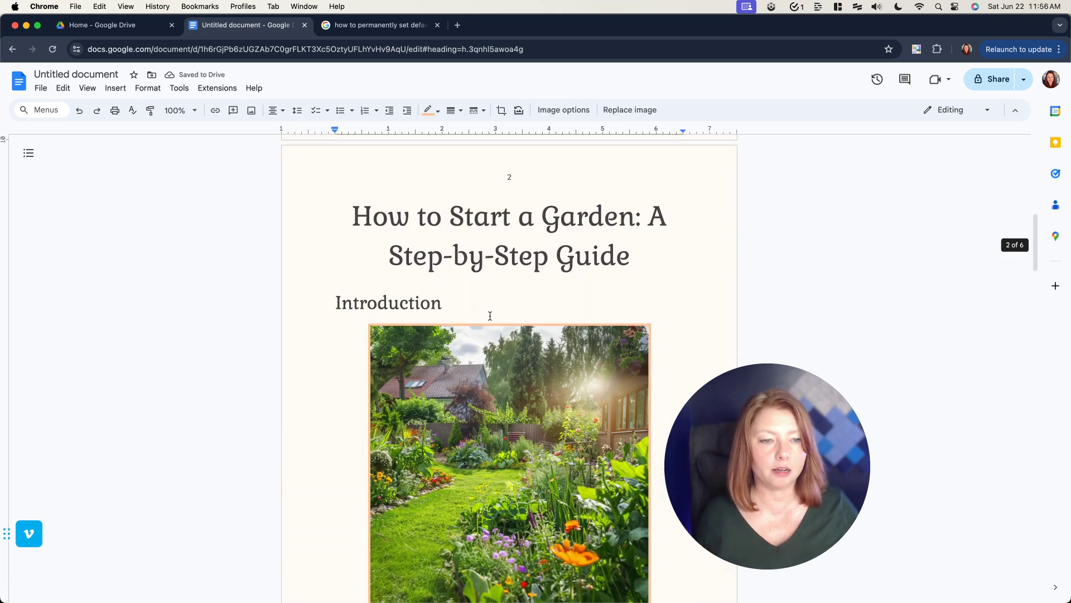
scroll(490, 316, "down", 7)
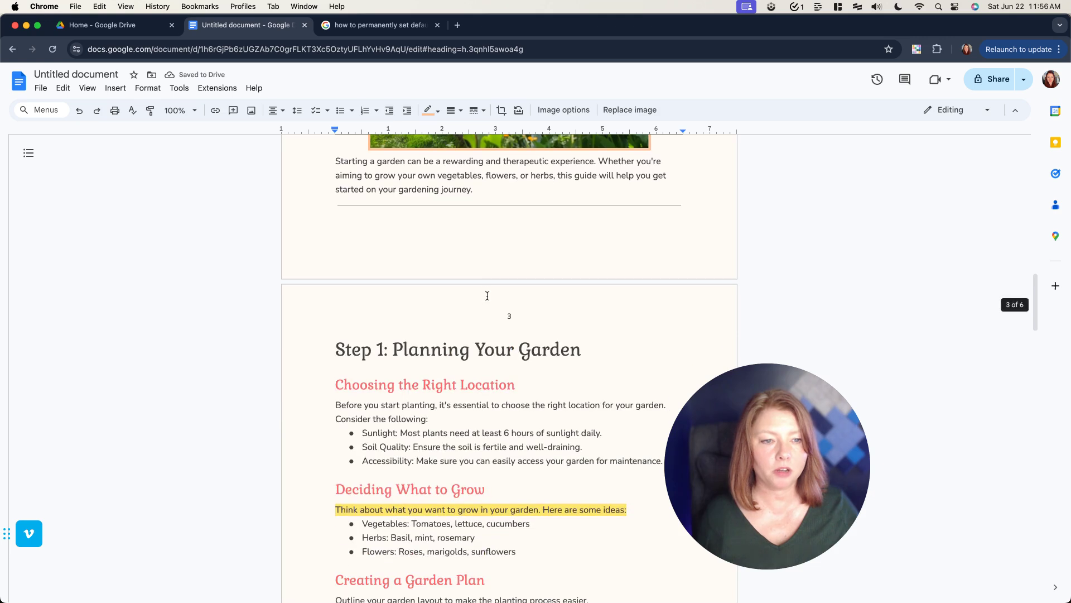
left_click(454, 257)
double_click(454, 256)
left_click(707, 216)
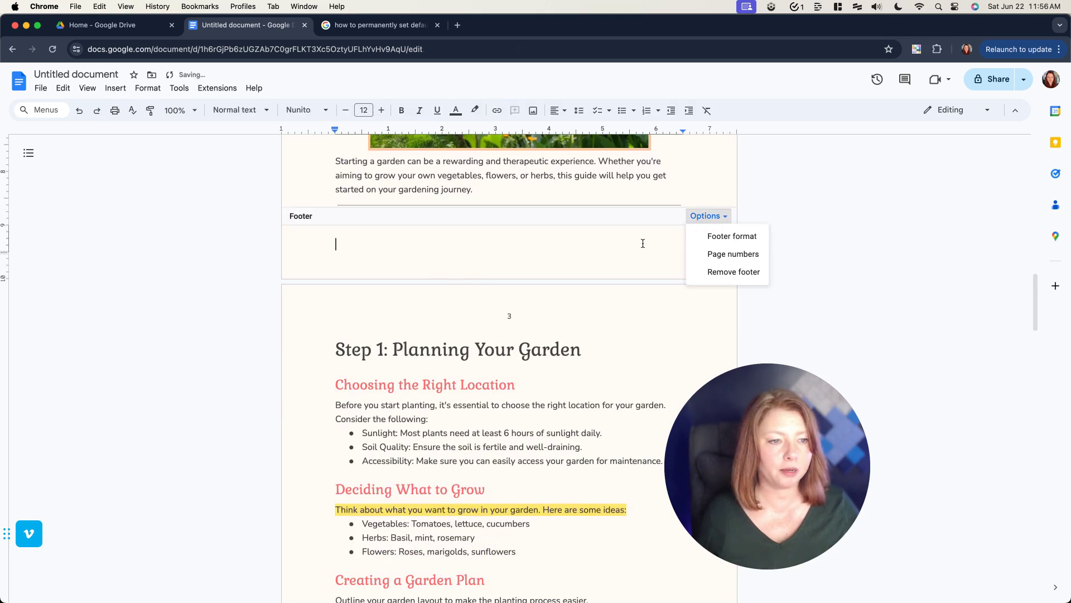
left_click(732, 236)
left_click(544, 435)
type("oddnoodle.com")
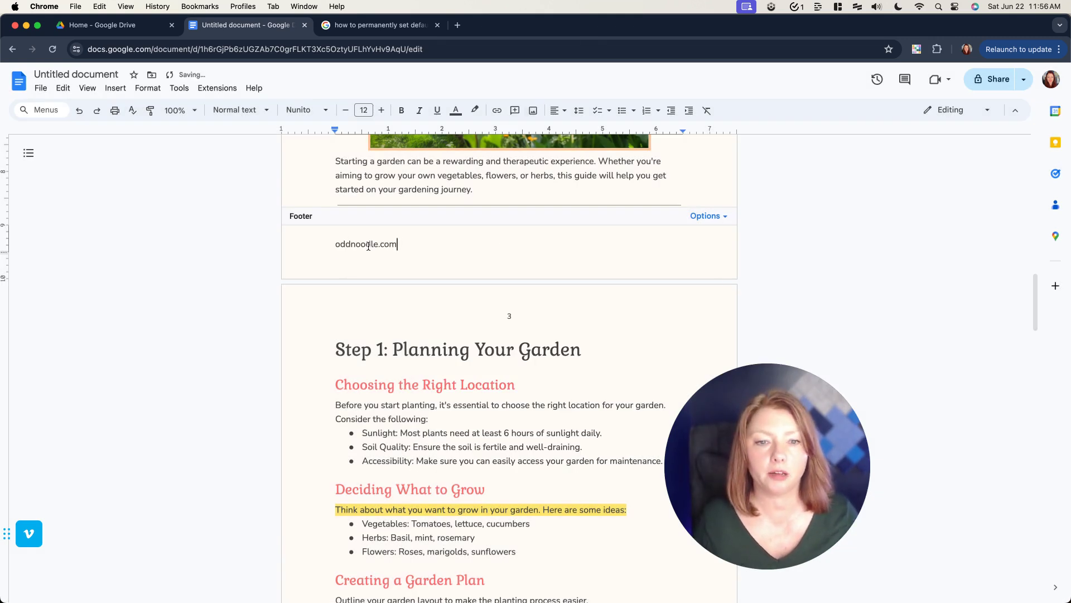
triple_click(368, 244)
left_click(554, 109)
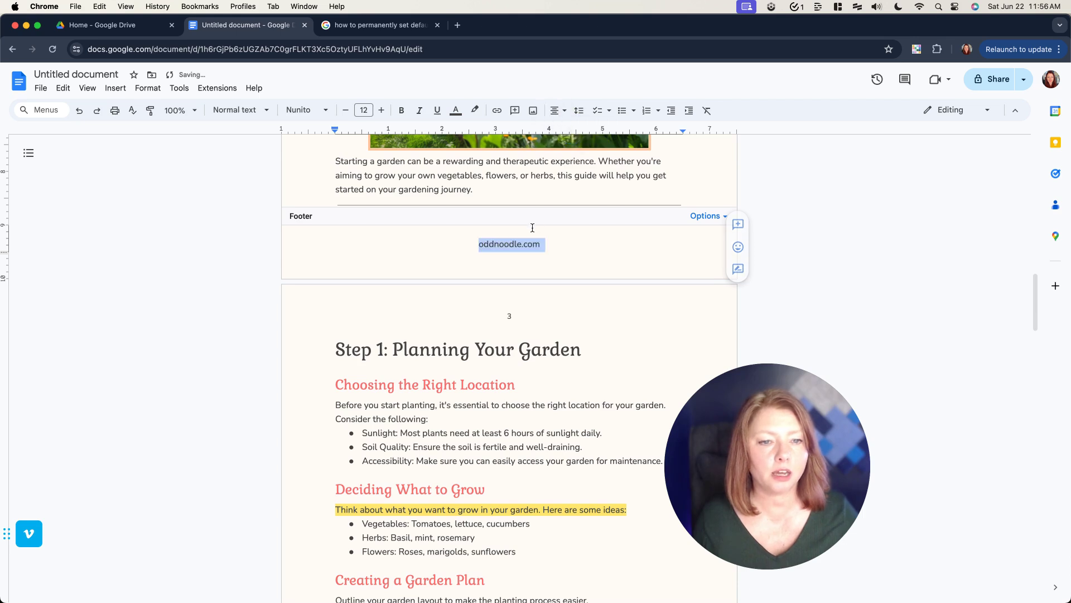
left_click(495, 268)
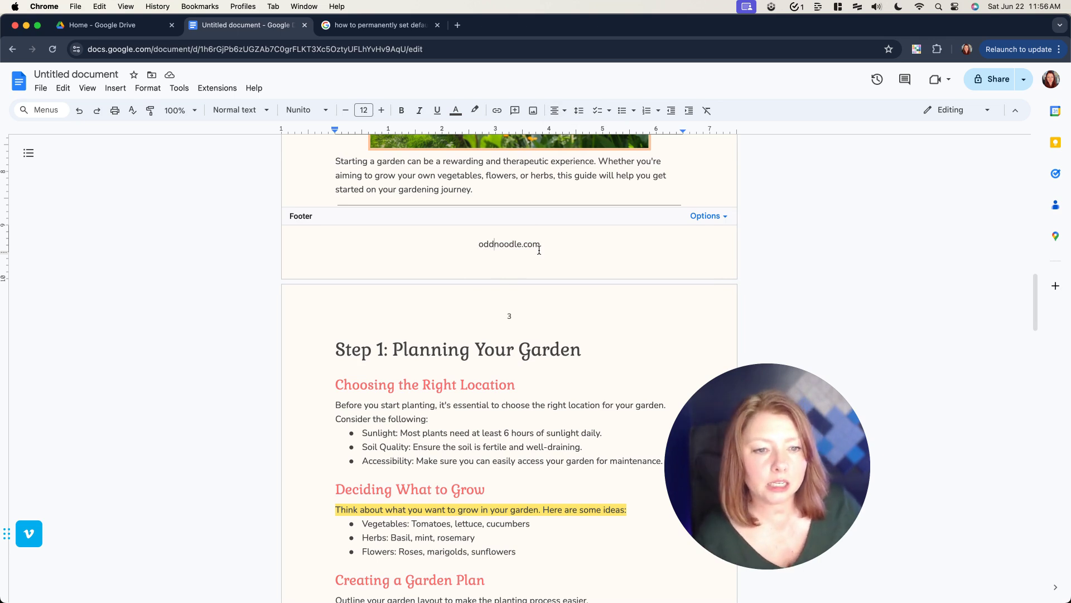
- Examine the cover and following pages for the header page numbers and the footer text
scroll(610, 266, "up", 15)
left_click(698, 227)
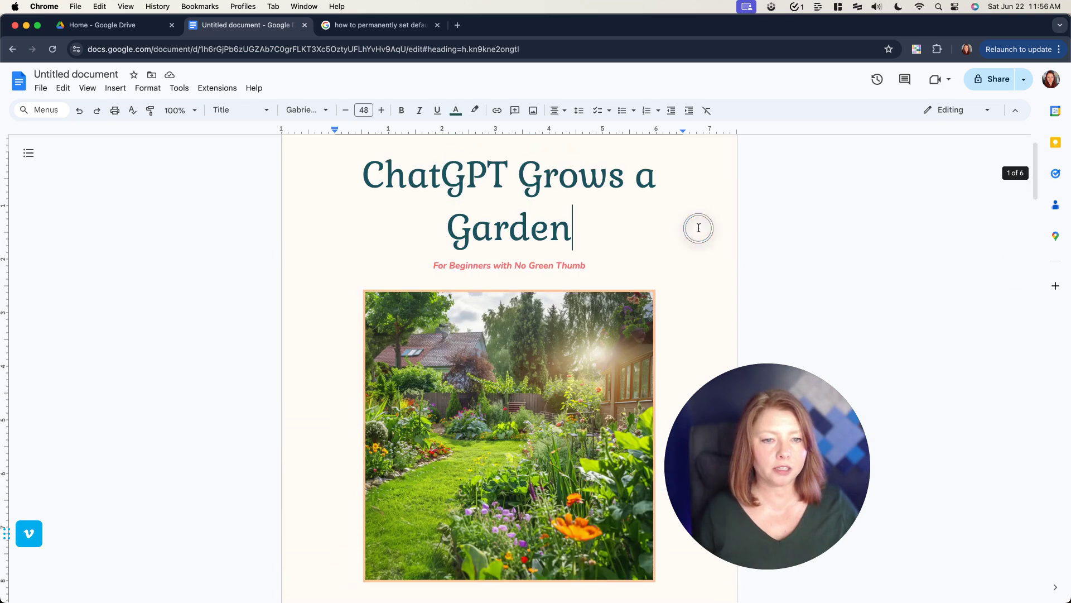
scroll(698, 227, "down", 6)
scroll(699, 227, "down", 1)
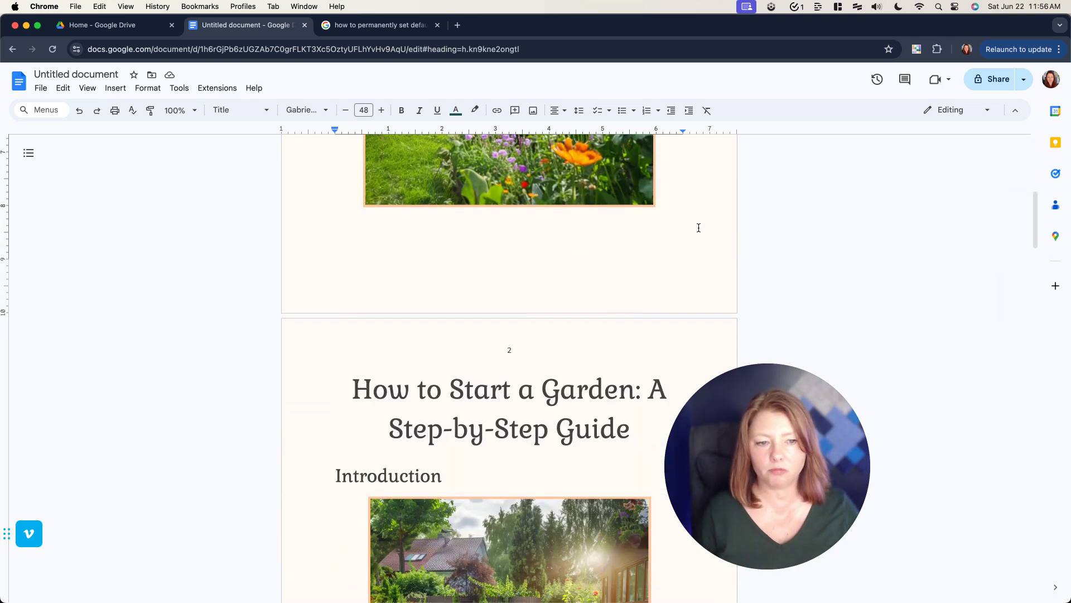
scroll(698, 228, "down", 10)
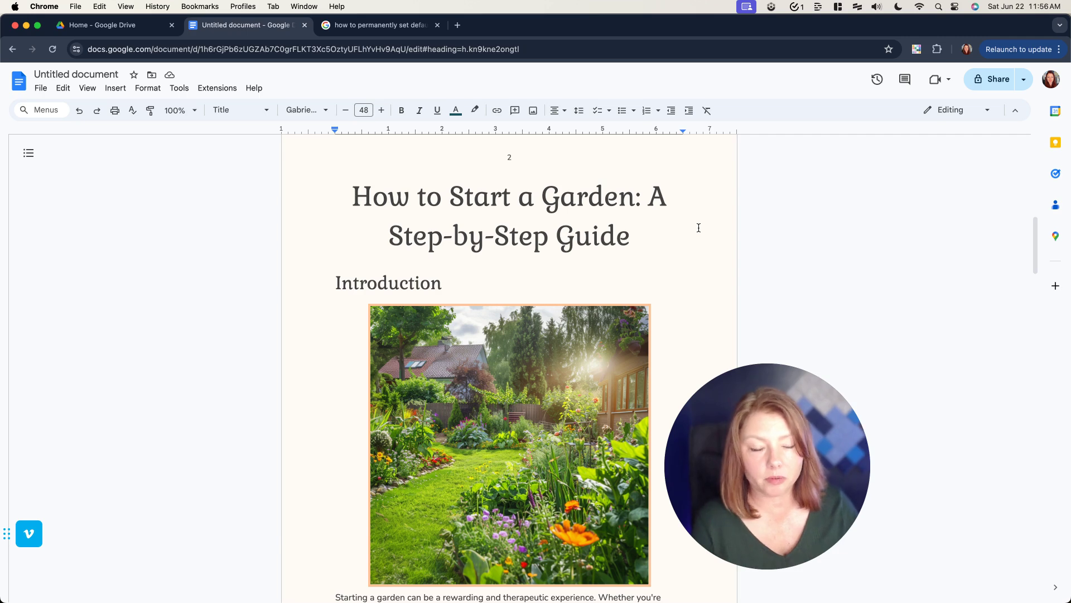
scroll(699, 228, "down", 20)
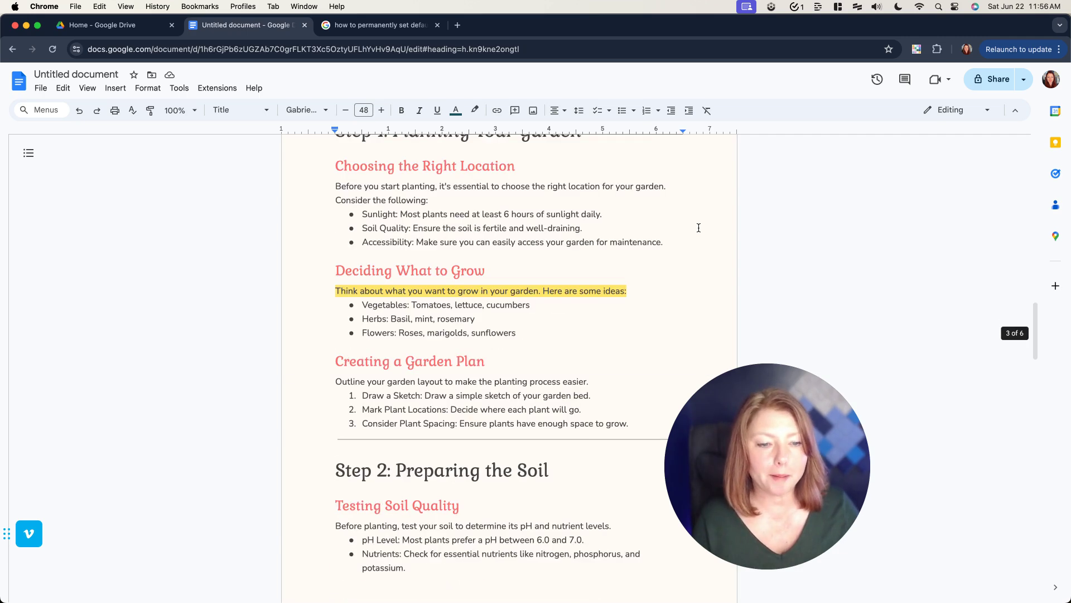
scroll(699, 228, "down", 5)
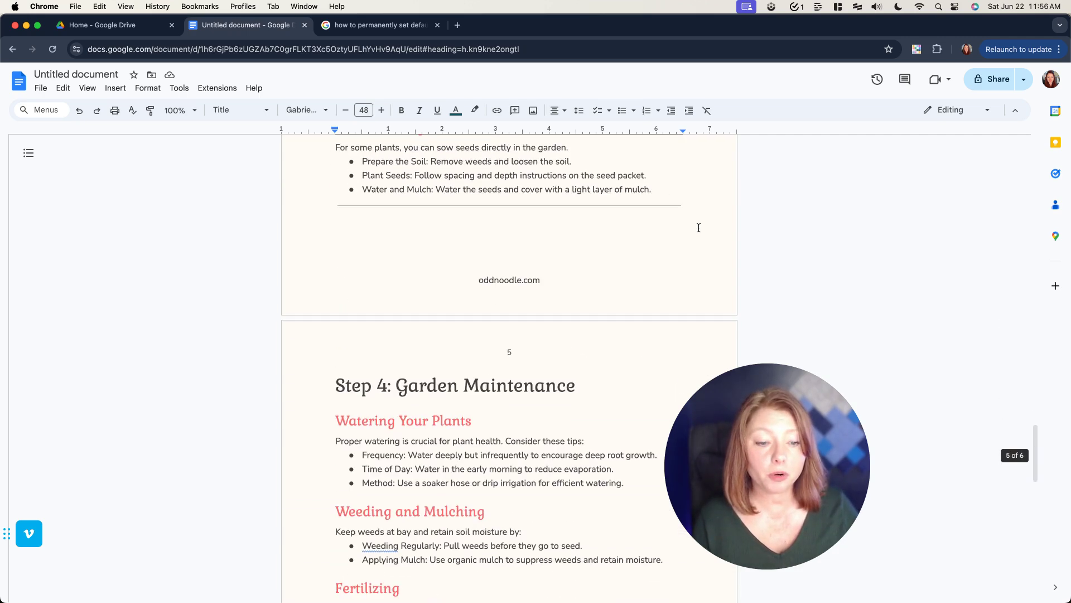
double_click(478, 281)
left_click(480, 281)
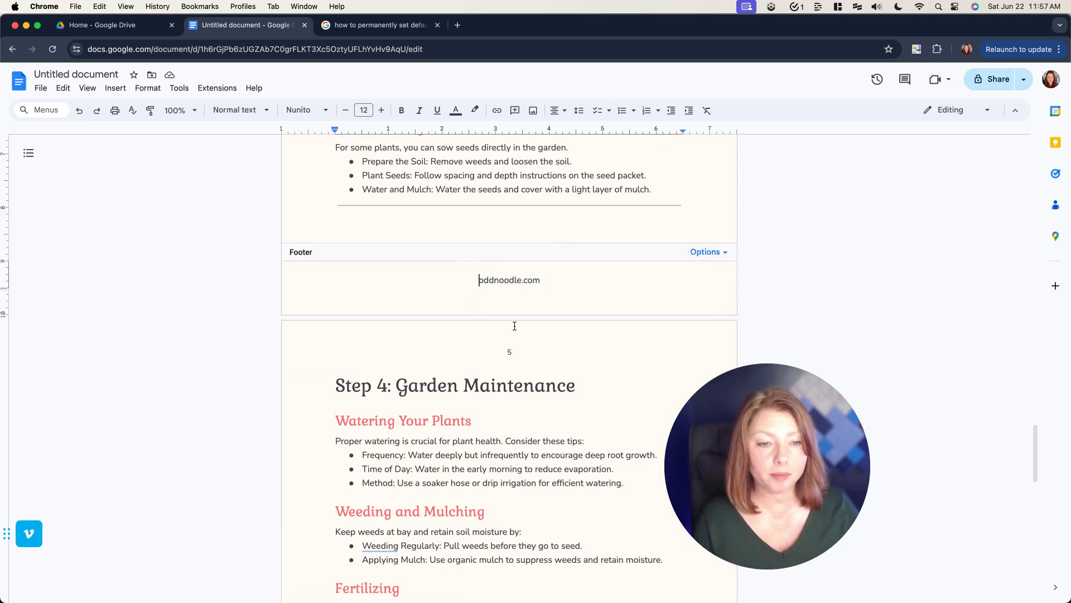
scroll(551, 342, "down", 20)
scroll(551, 342, "down", 3)
scroll(551, 342, "up", 20)
scroll(552, 343, "up", 4)
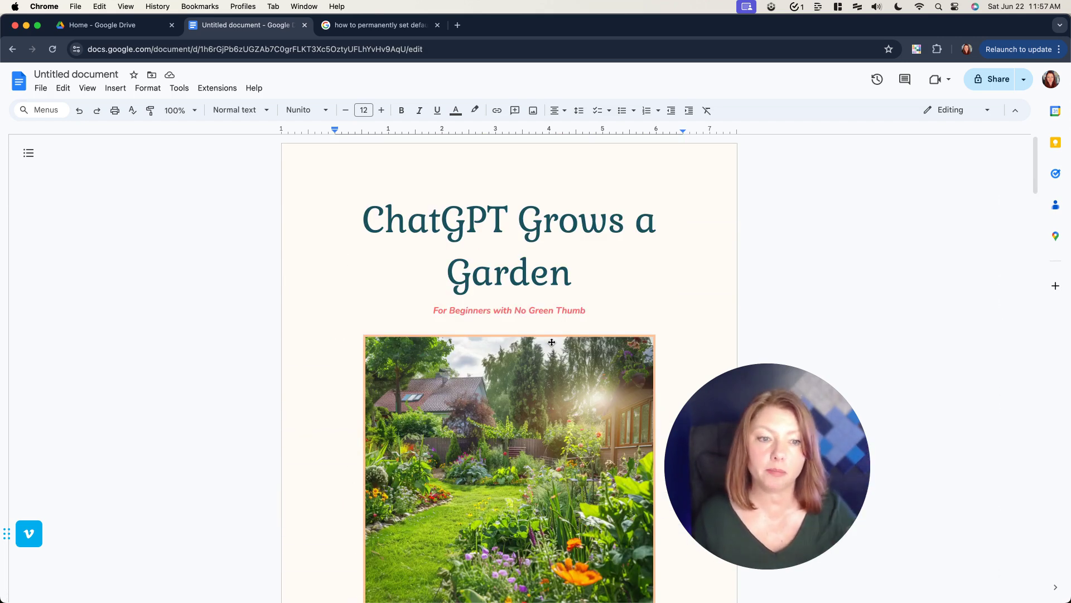
- Insert a dotted table of contents with page numbers before the "How to Start a Garden" heading
scroll(552, 342, "down", 10)
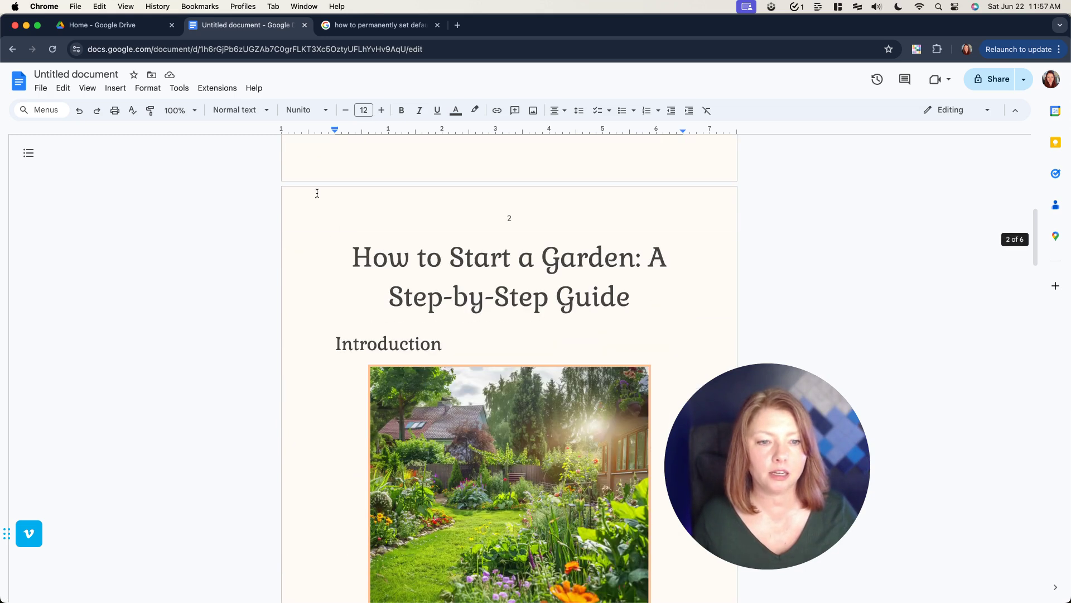
left_click(322, 257)
left_click(148, 88)
mouse_move(114, 91)
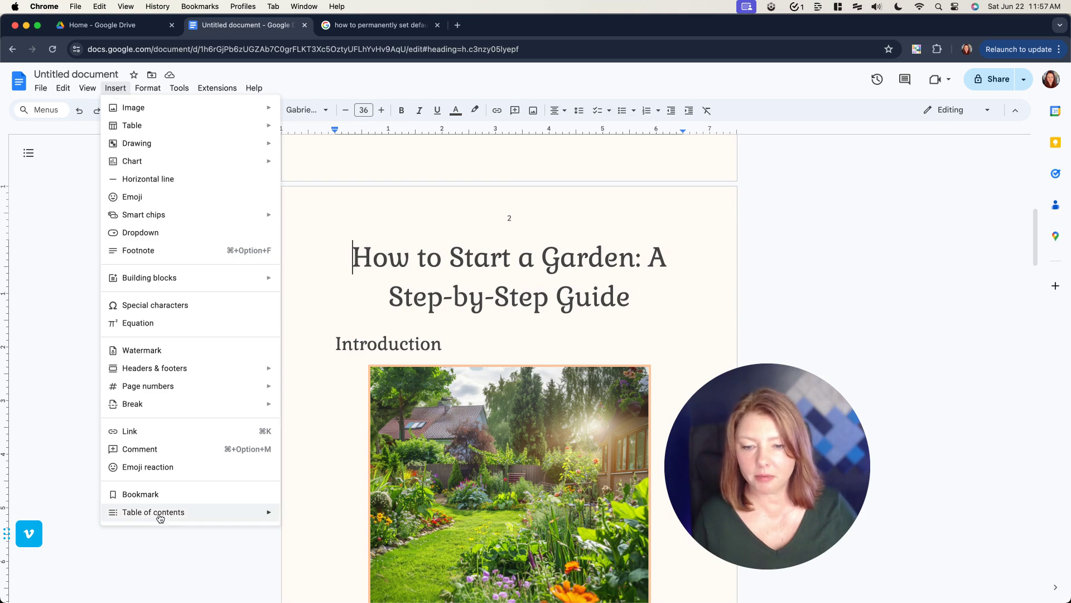
mouse_move(159, 518)
left_click(333, 532)
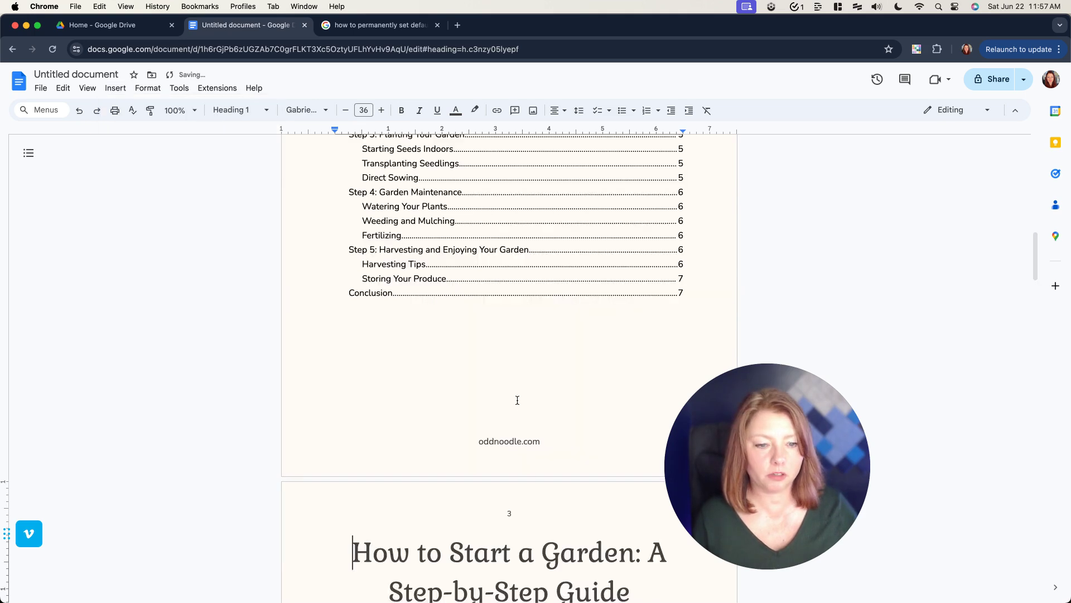
- Enter the heading "Table of Contents" above the inserted contents list on page 2
scroll(518, 400, "up", 8)
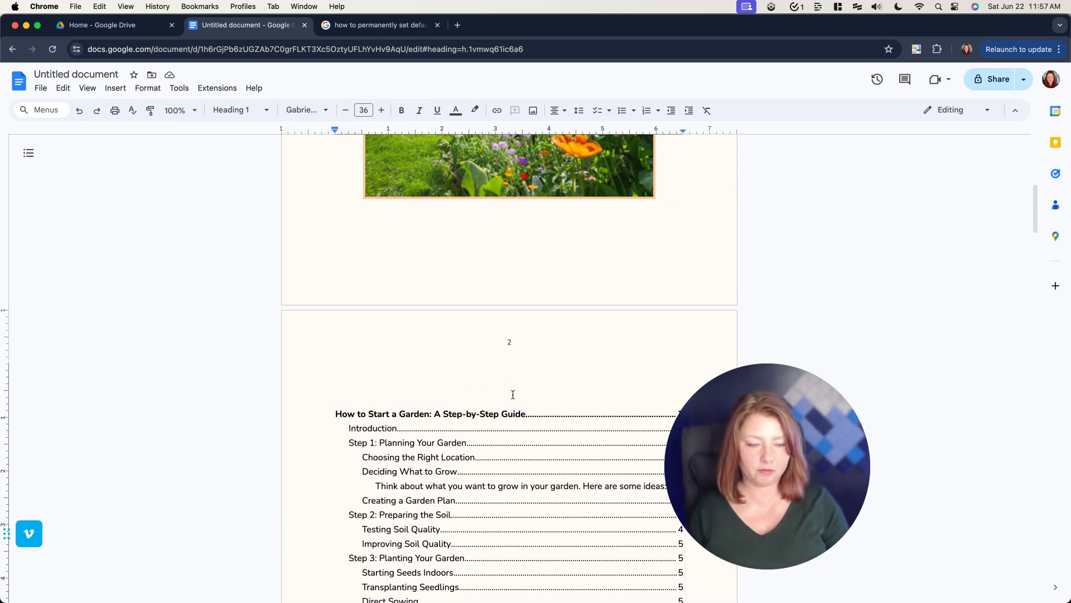
type("Table of Cont")
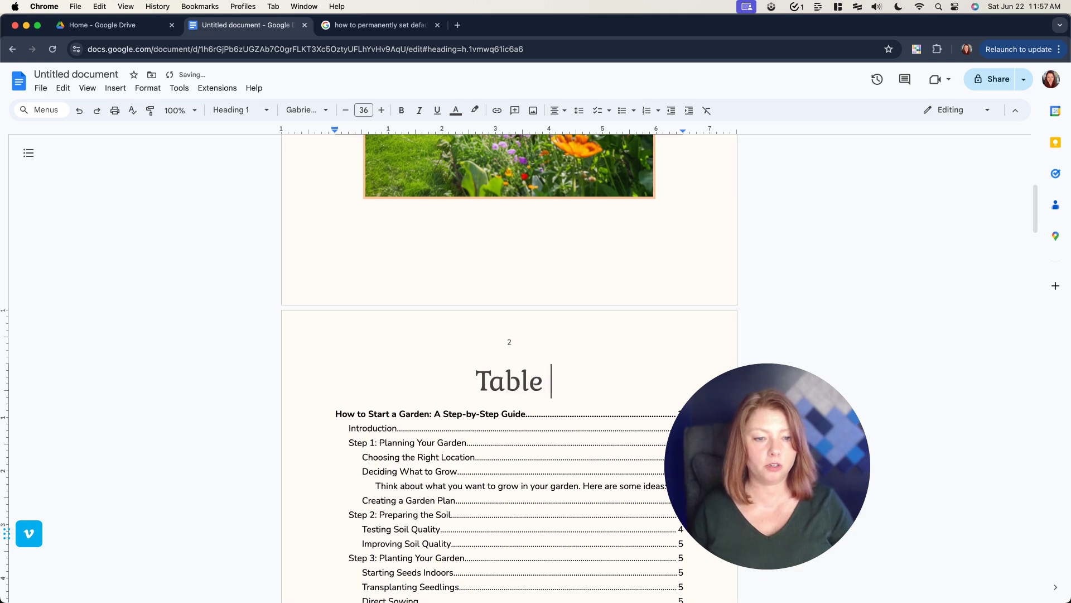
key("Tab")
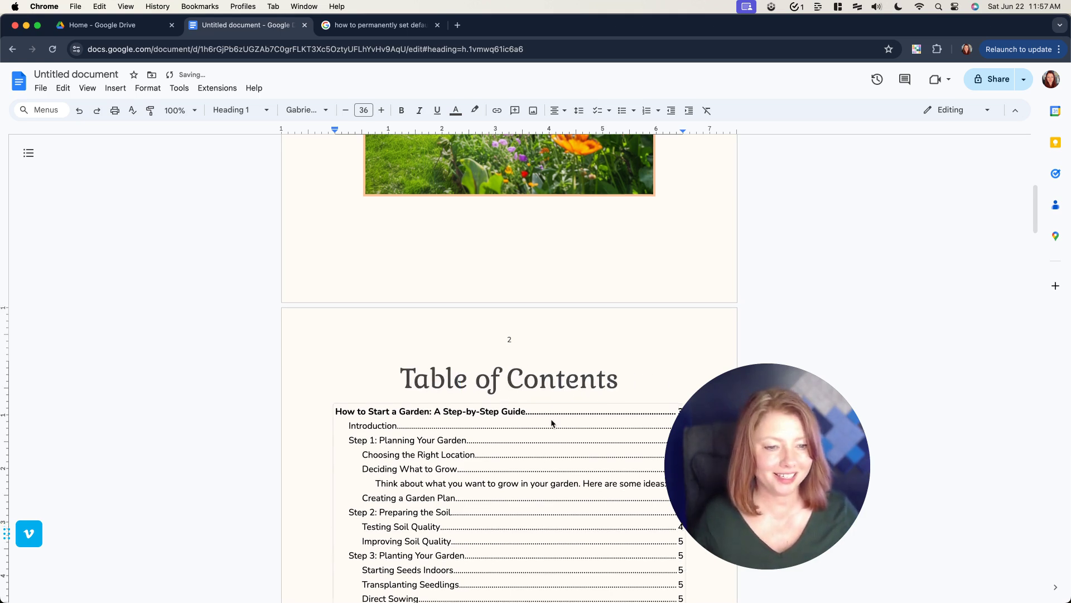
- Examine the table of contents entries from the guide's title down to the conclusion
scroll(553, 424, "down", 9)
left_click(612, 257)
scroll(614, 259, "up", 8)
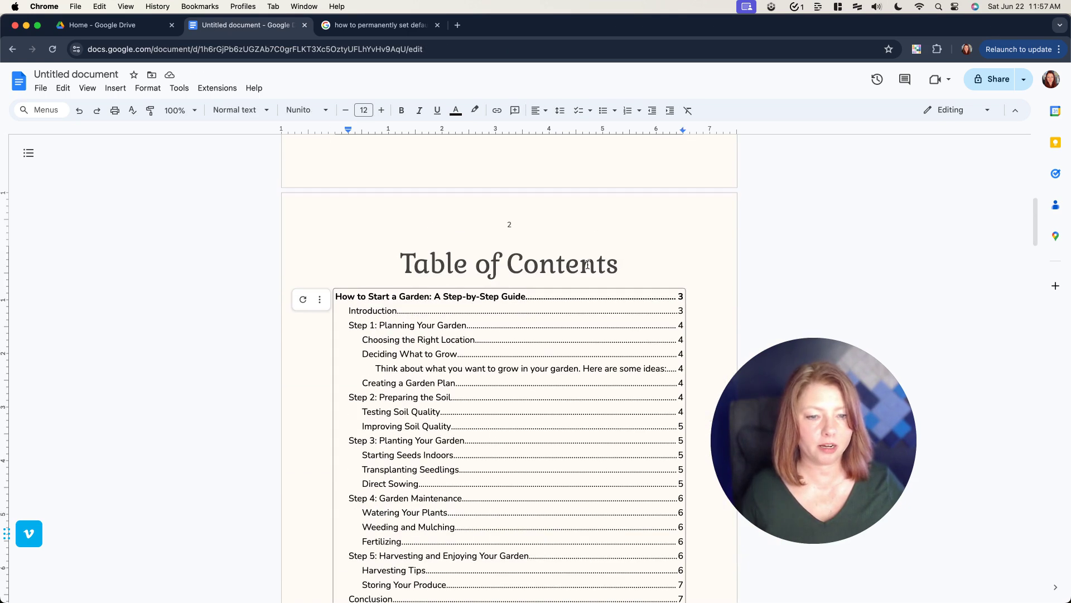
scroll(580, 272, "down", 7)
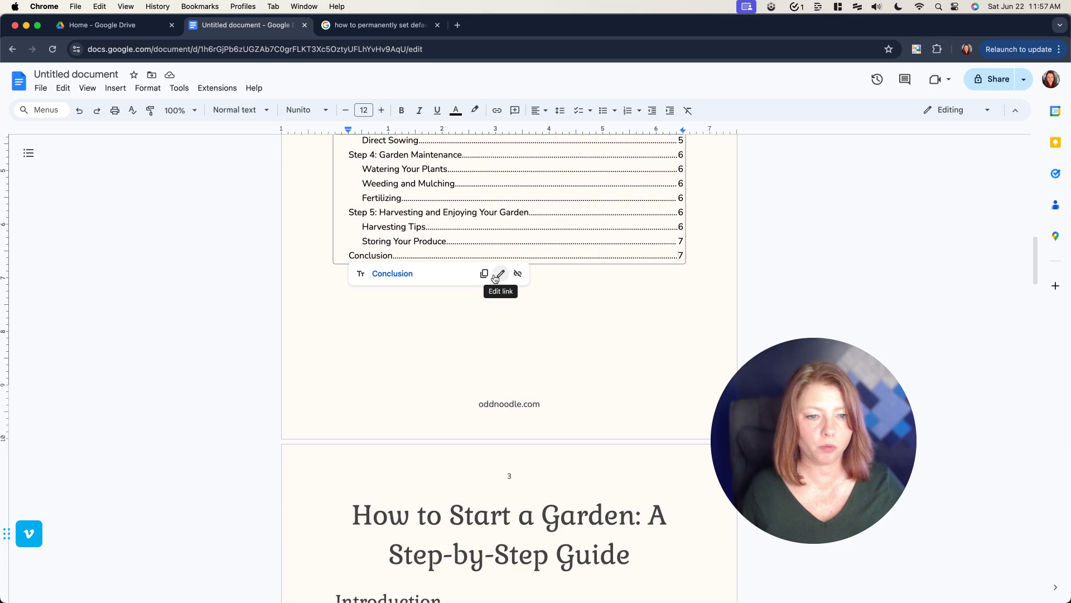
scroll(480, 285, "up", 5)
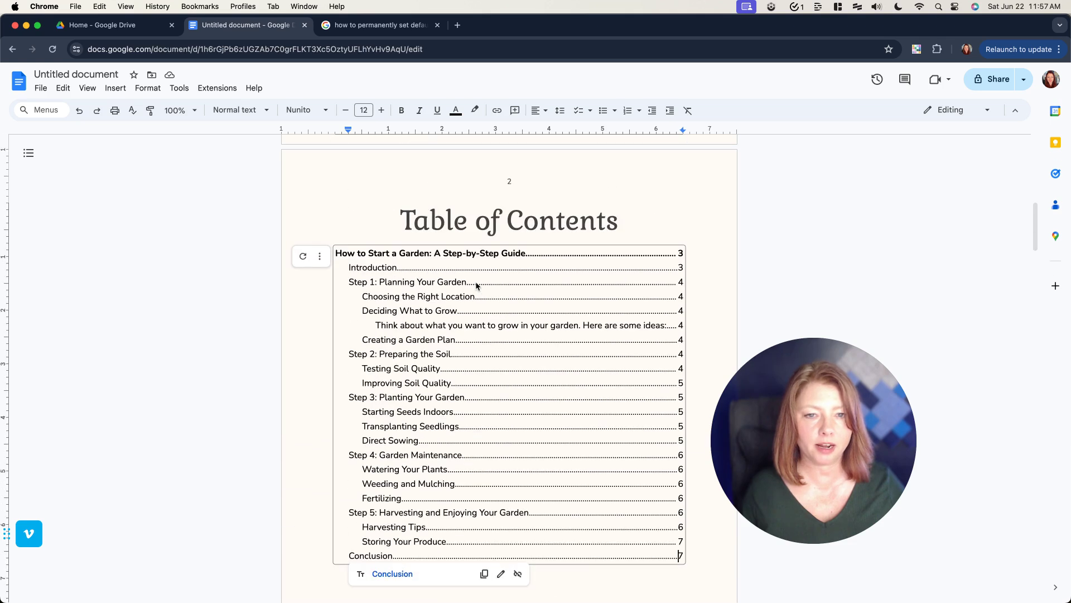
- Try the plain and linked table of contents formats, and return the list to the dotted format with page numbers
left_click(320, 256)
left_click(330, 298)
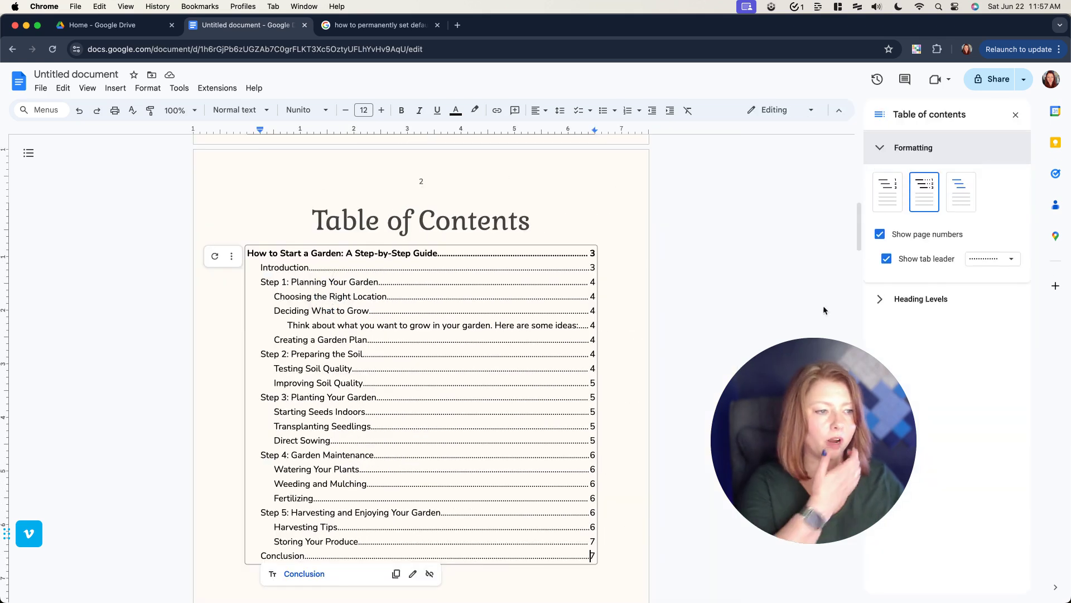
left_click(887, 201)
left_click(962, 197)
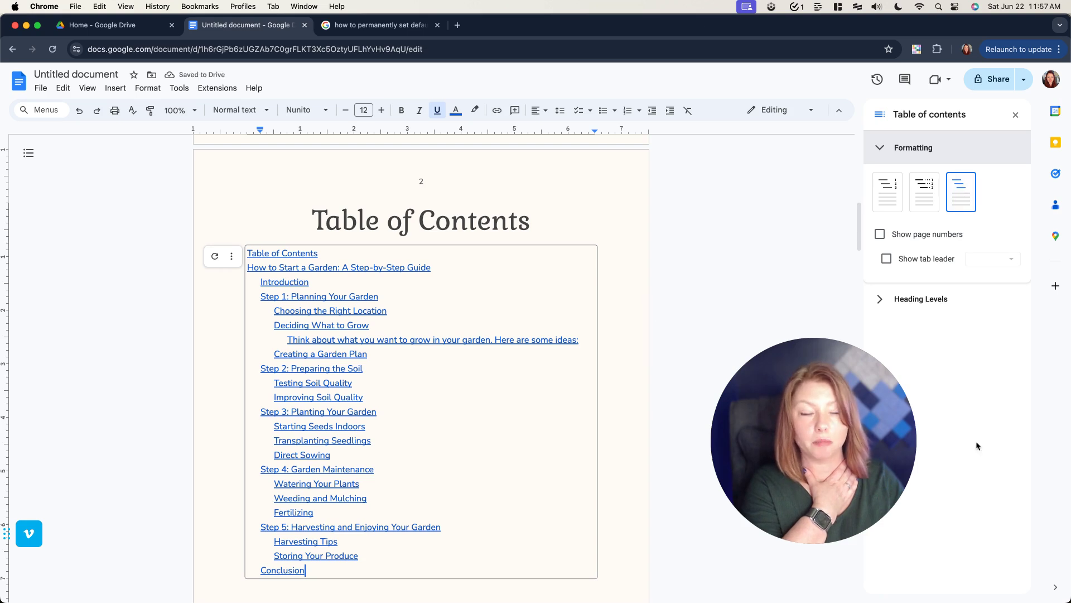
left_click(923, 200)
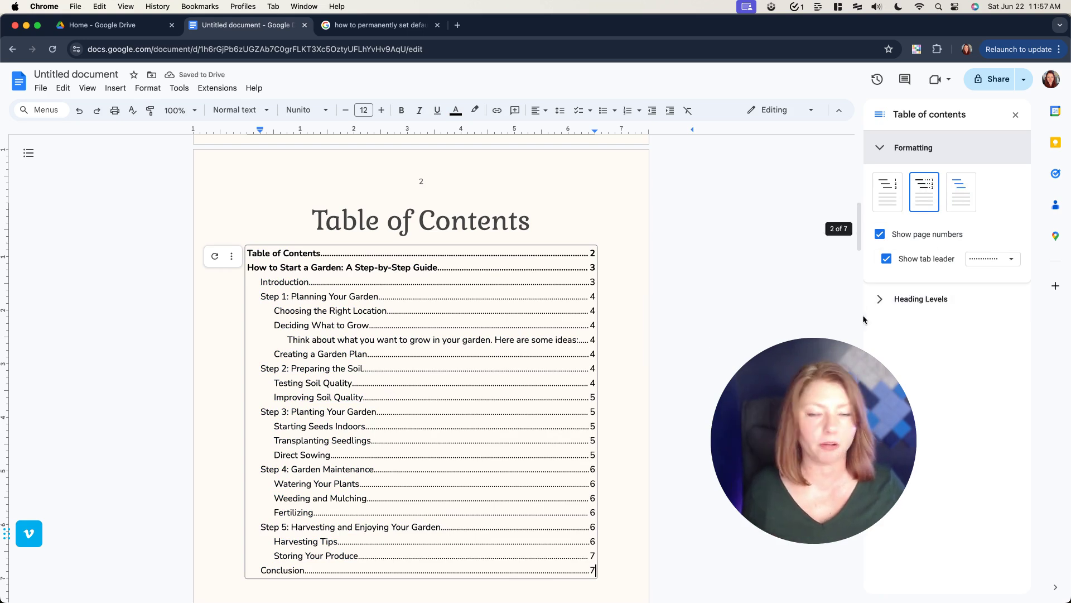
- Examine the finished guide from the cover page through the conclusion on the last page
left_click(547, 397)
scroll(547, 397, "up", 10)
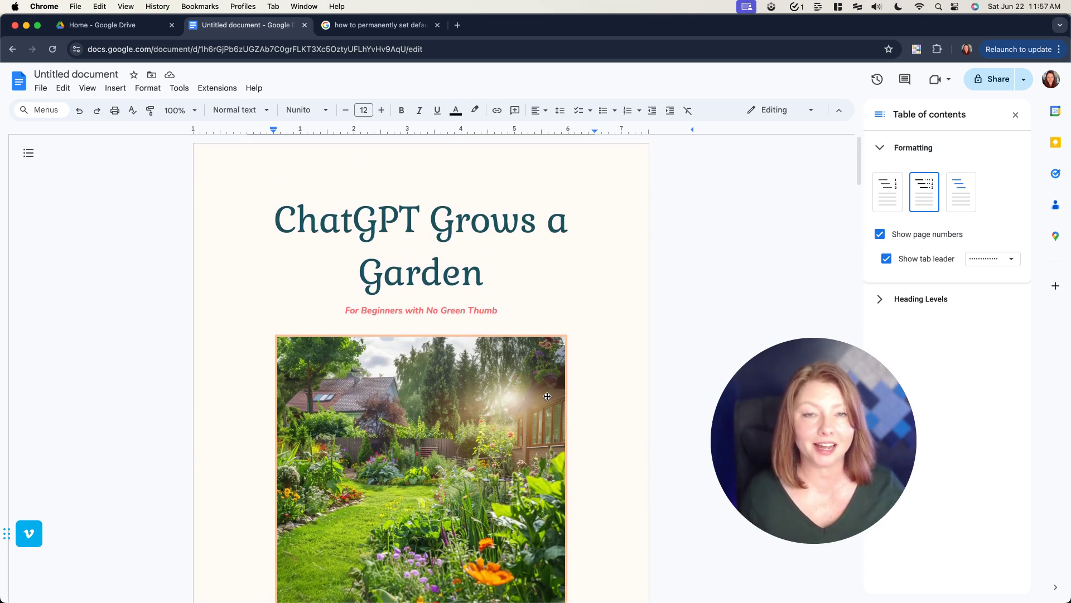
scroll(546, 396, "down", 10)
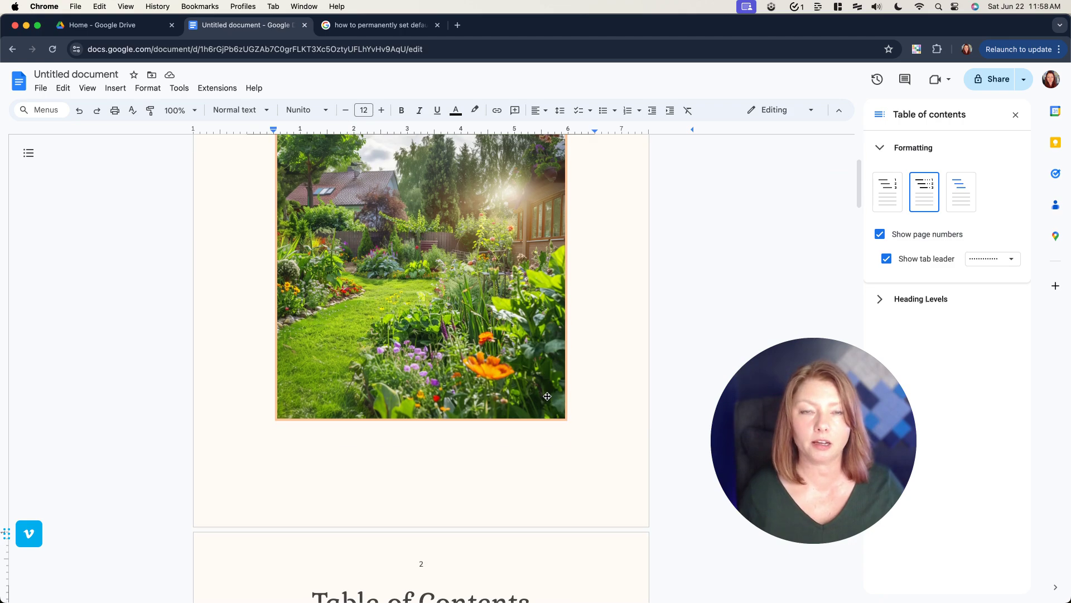
scroll(546, 399, "down", 15)
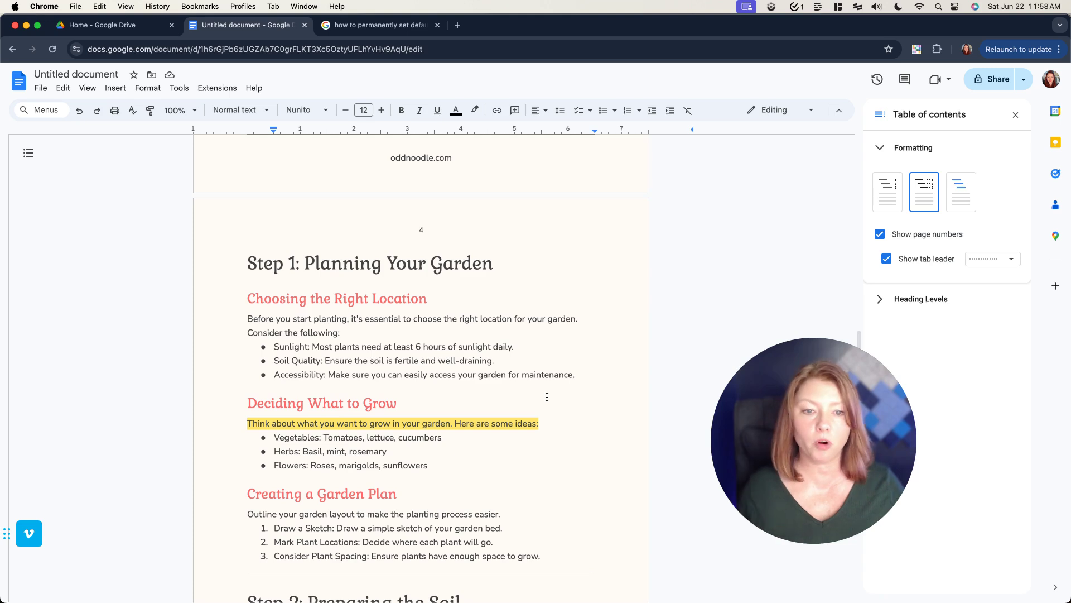
scroll(547, 397, "down", 4)
scroll(547, 397, "down", 12)
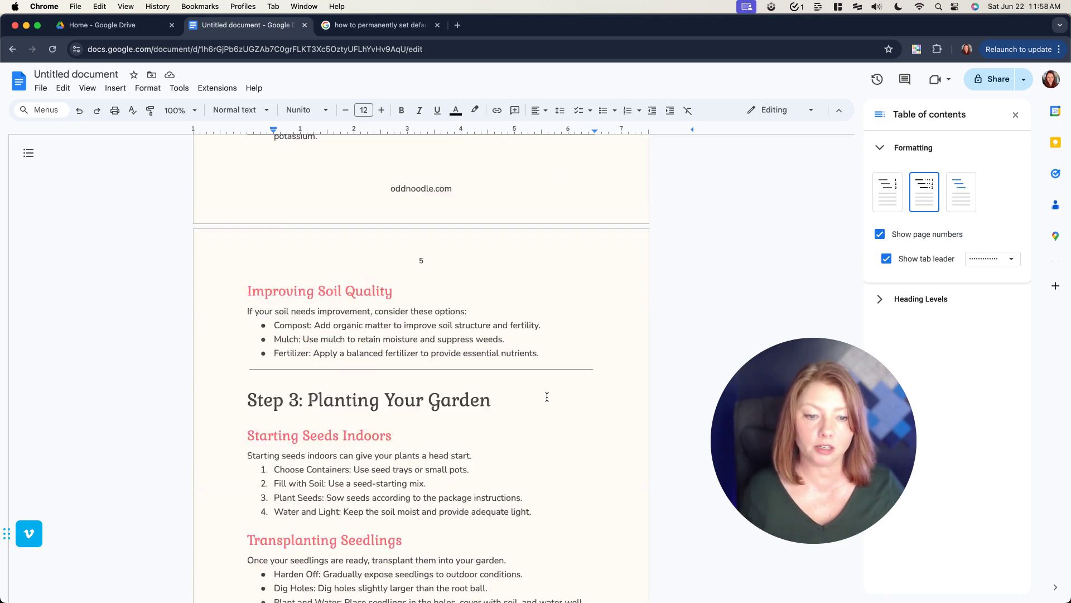
scroll(547, 397, "down", 5)
scroll(547, 397, "down", 17)
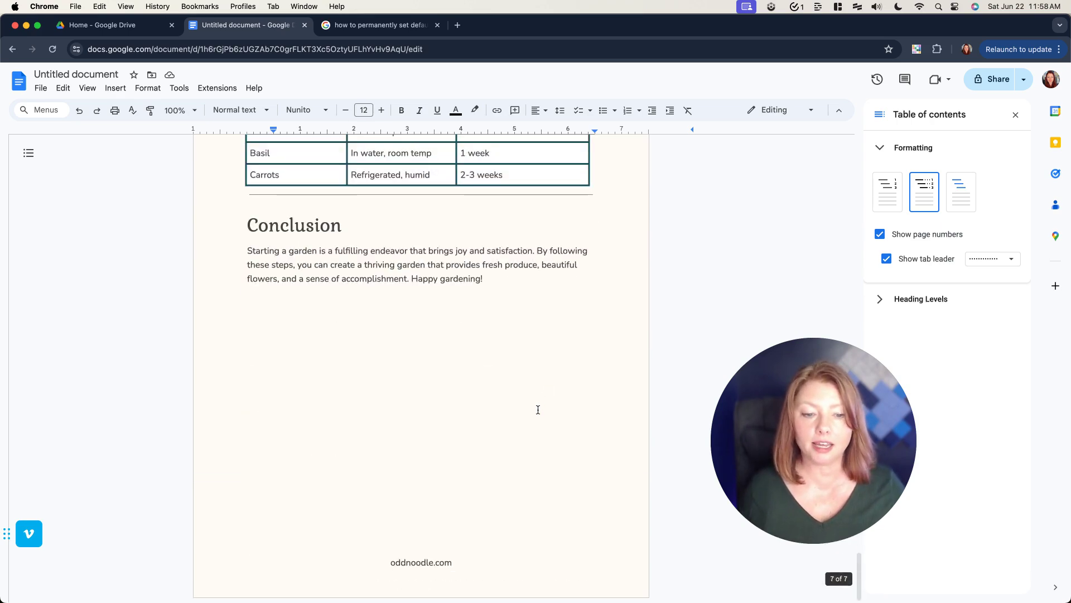
scroll(547, 396, "up", 20)
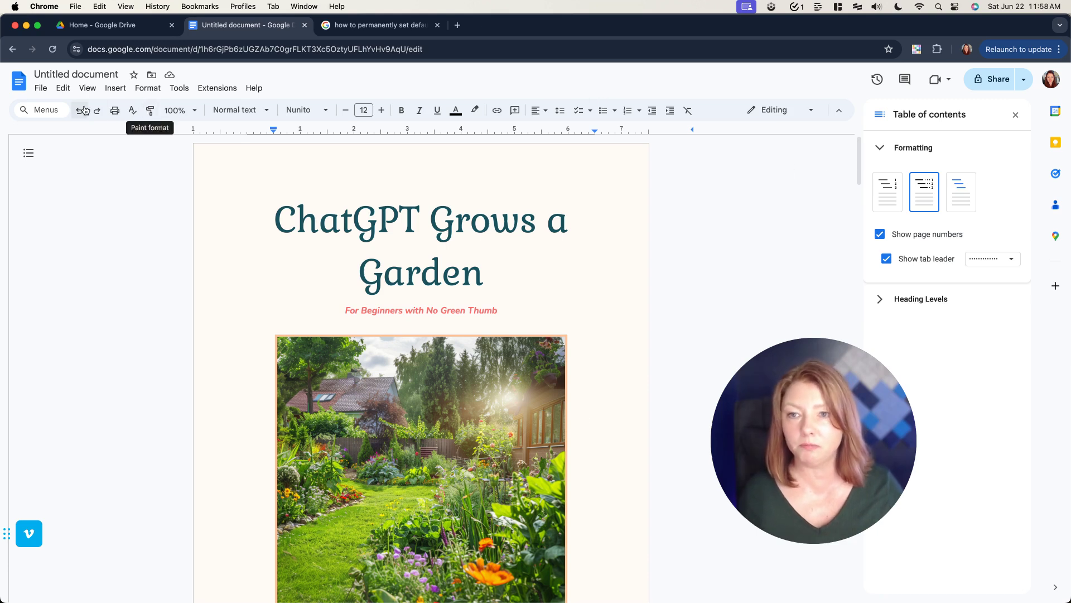
- Name the document "ChatGPT Grows a Garden" and download it as a PDF
left_click(41, 88)
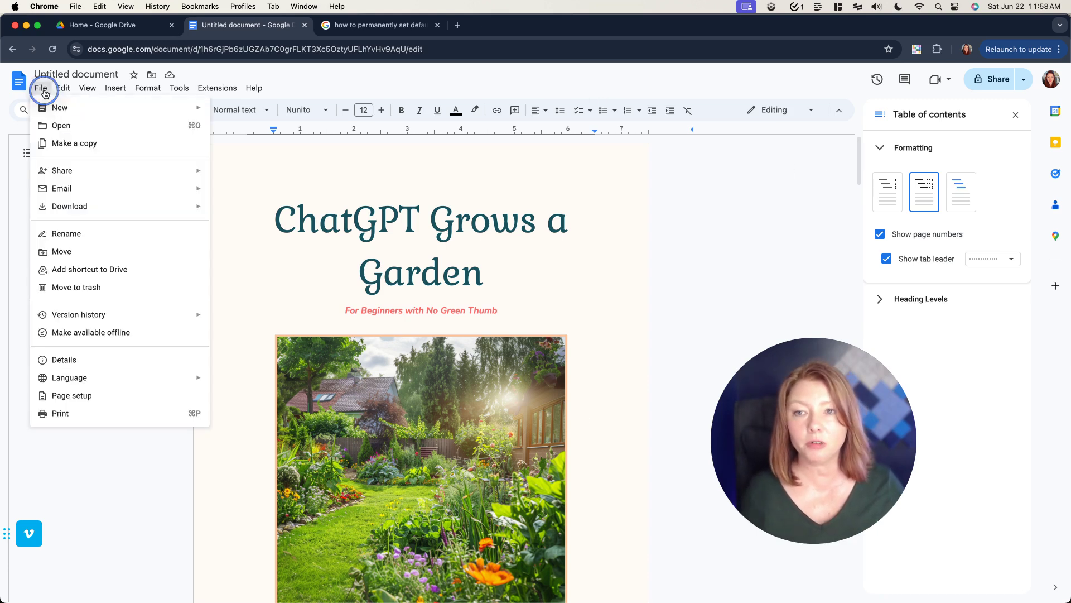
left_click(54, 74)
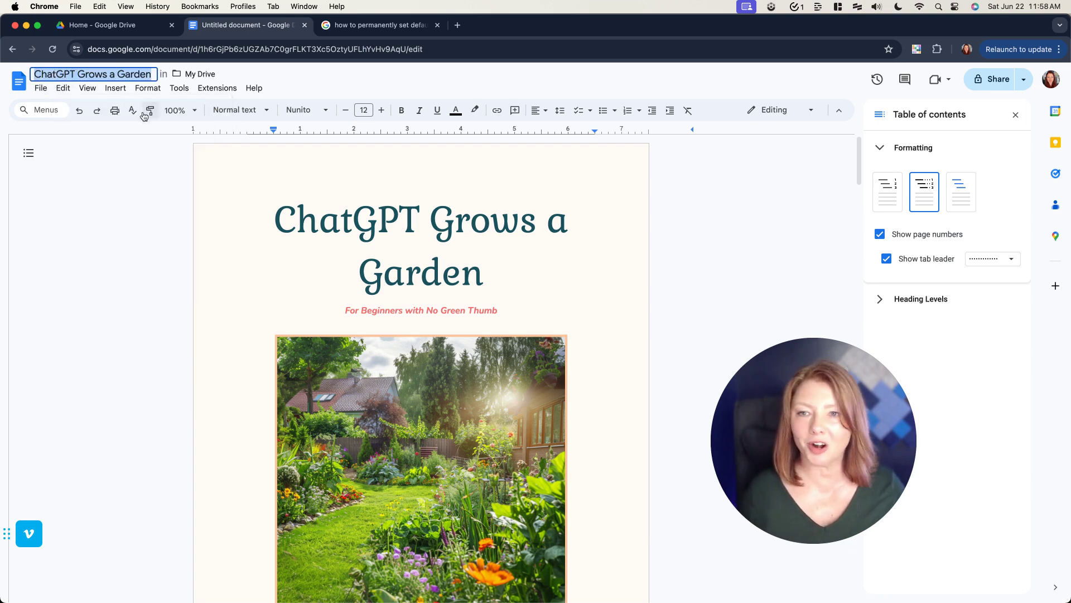
left_click(41, 87)
mouse_move(72, 206)
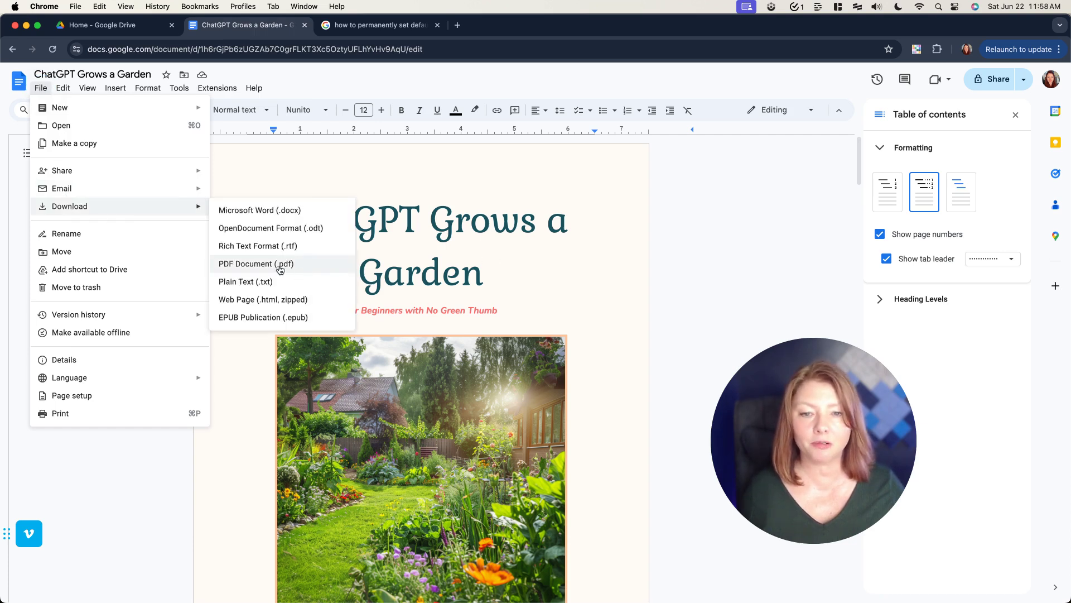
left_click(267, 264)
- Examine the downloaded PDF's cover, headings, page numbers and footers across its pages
left_click_drag(828, 478, 290, 379)
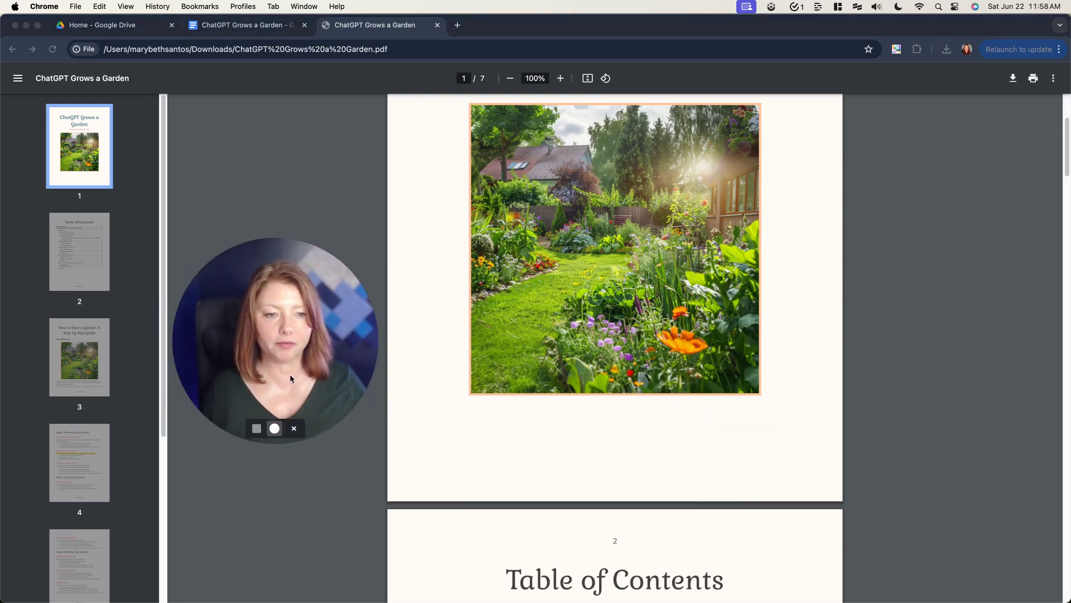
scroll(633, 405, "down", 12)
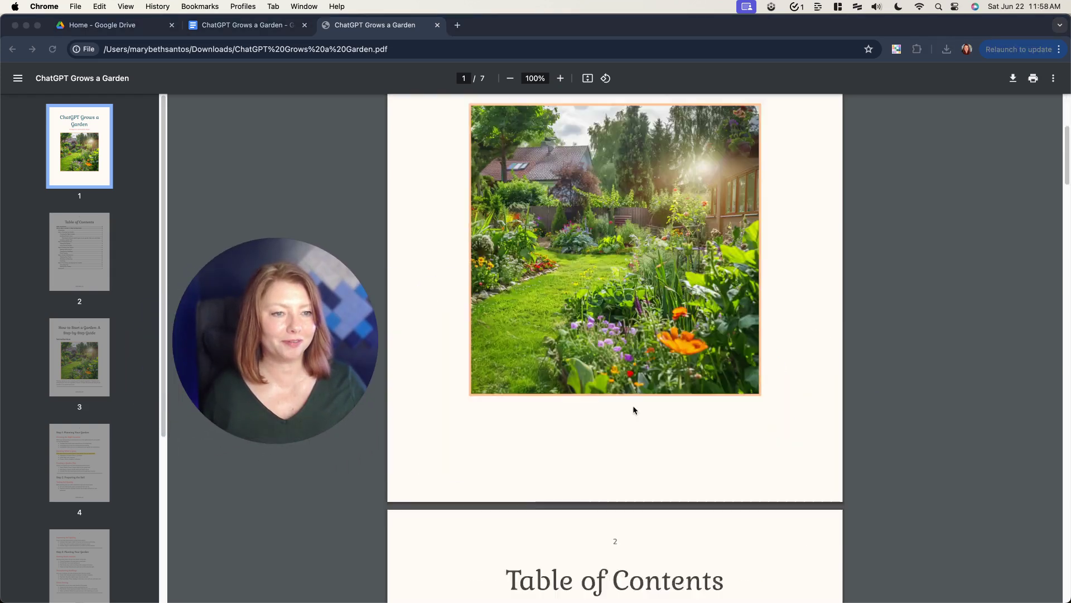
scroll(633, 405, "down", 20)
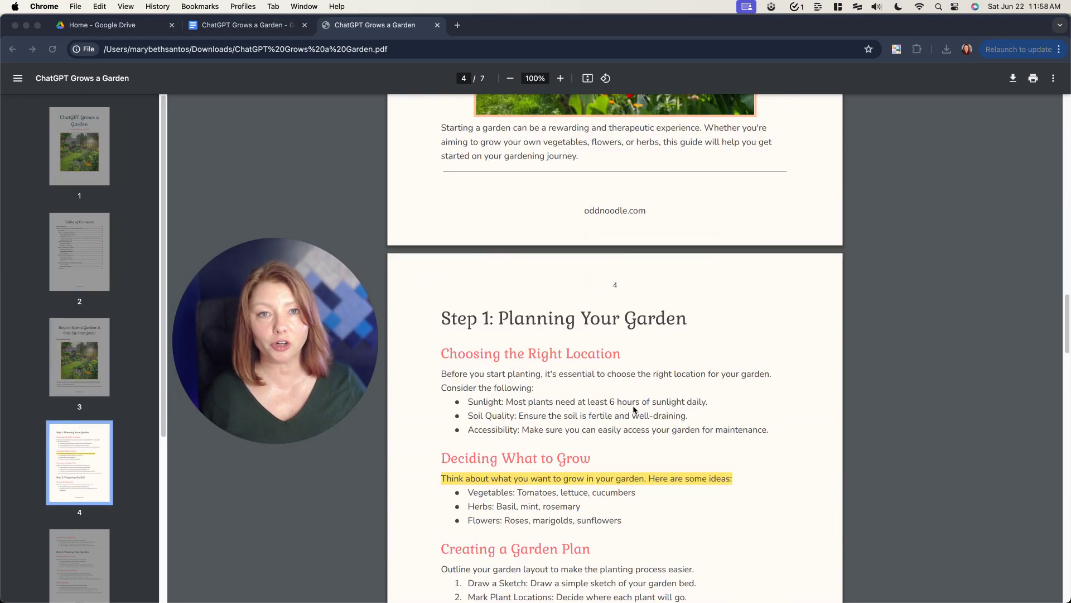
scroll(634, 410, "down", 9)
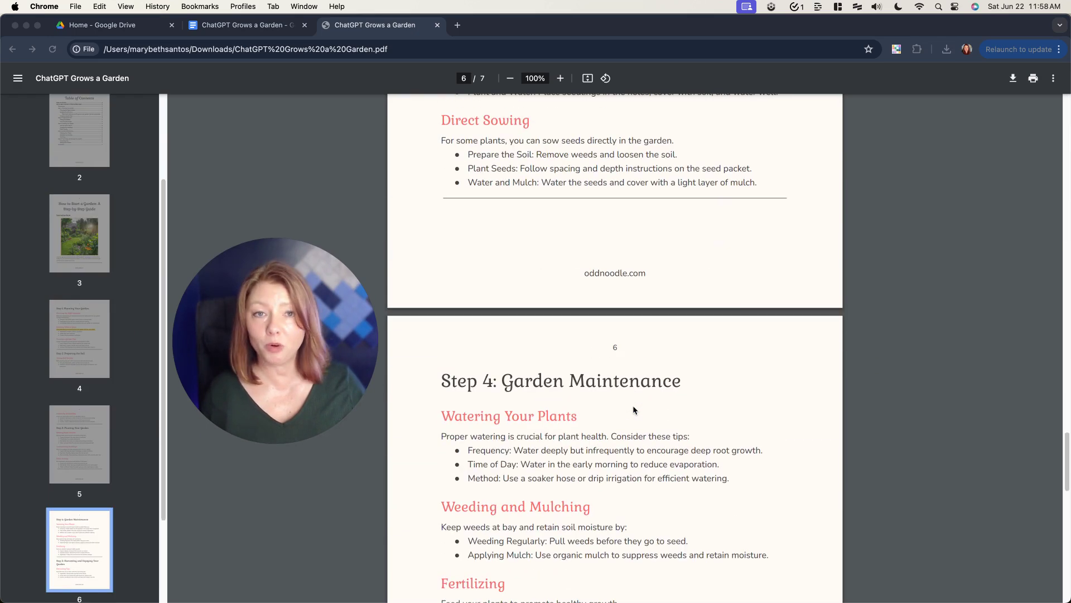
key("Home")
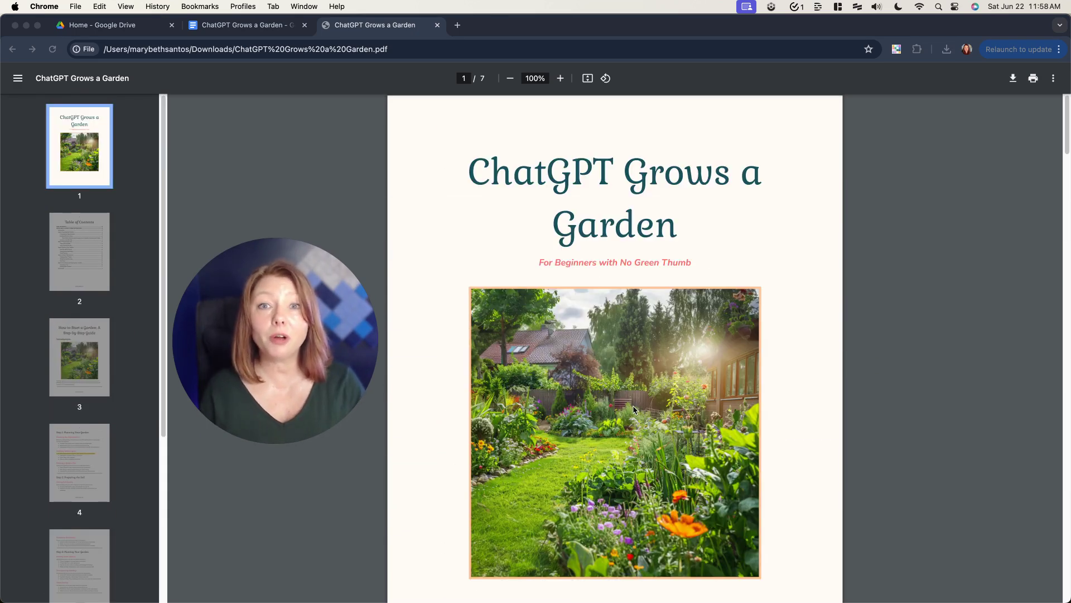